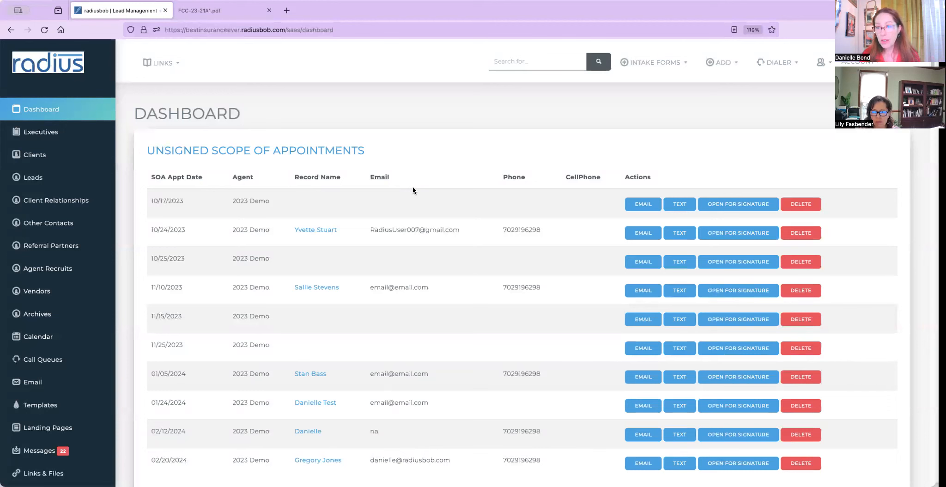
Go through Clients to the Leads List and scroll to find the lead to open.
left_click(99, 161)
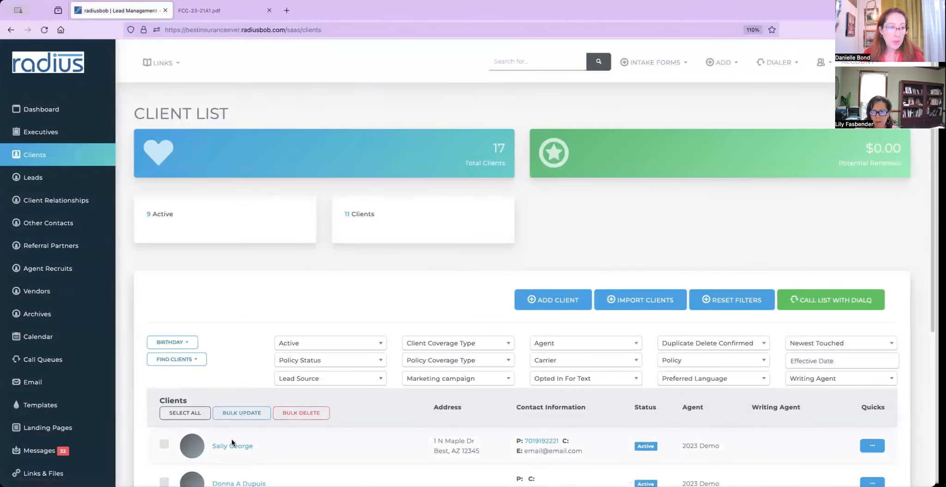
left_click(56, 177)
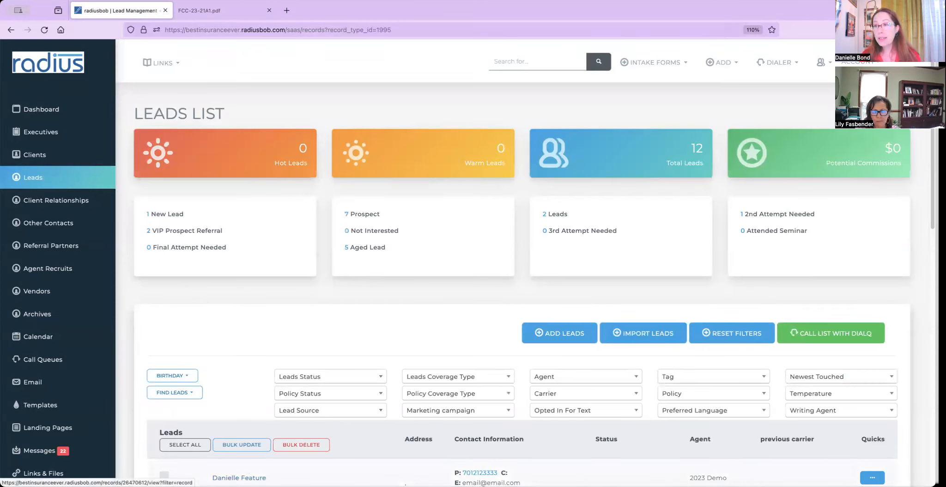
scroll(250, 468, "down", 2)
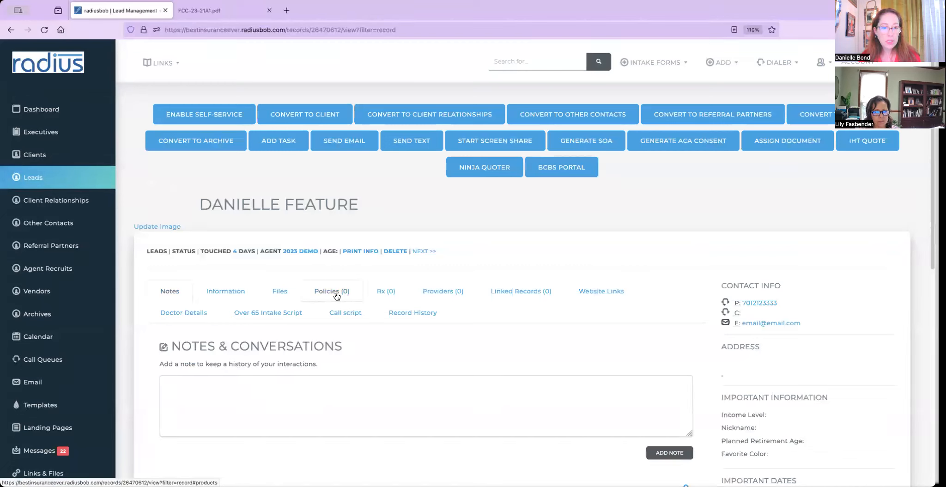
Set the lead's status to Quoted, save the update, and show its policies.
left_click(223, 300)
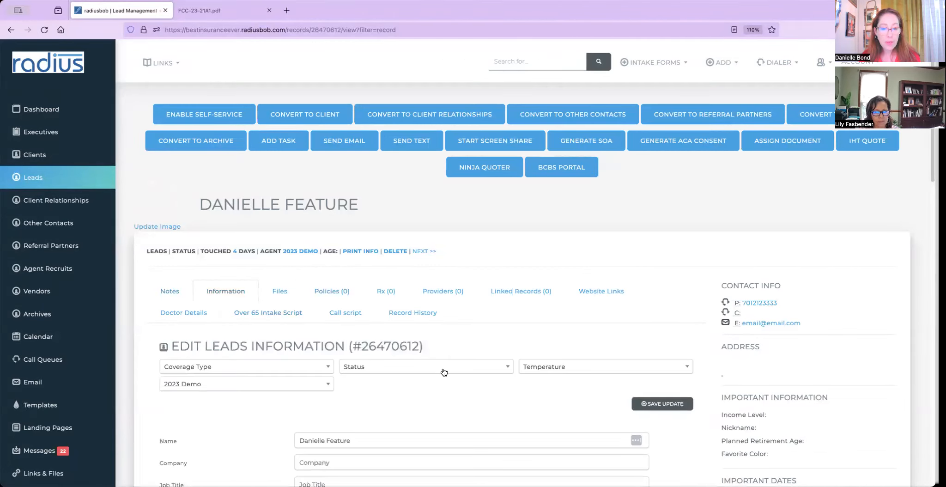
left_click(471, 376)
type("quo")
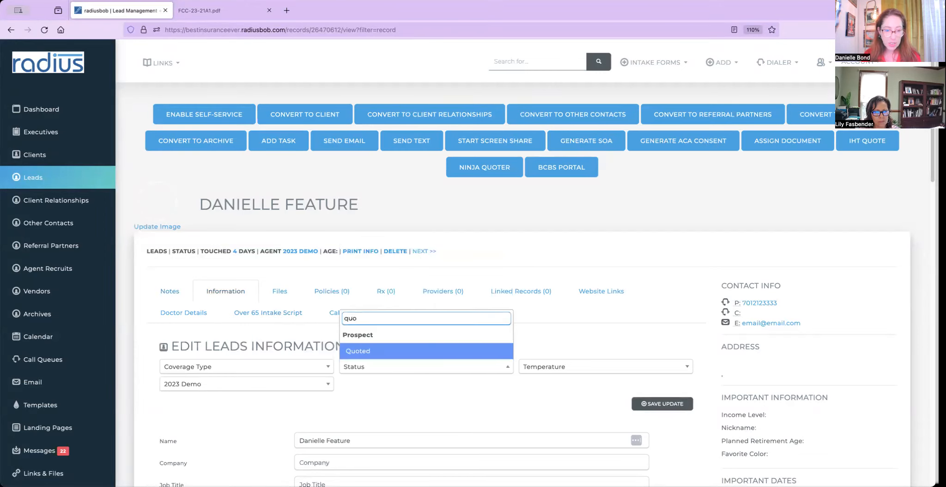
left_click(411, 352)
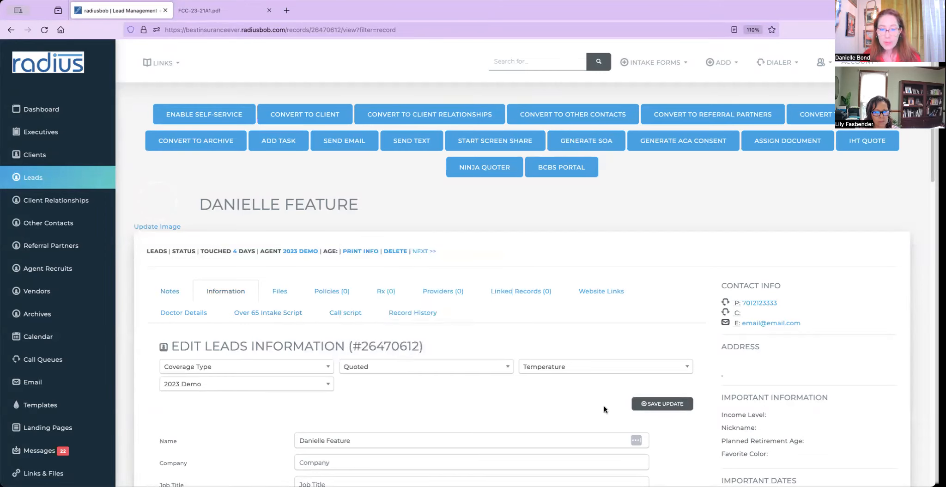
left_click(656, 406)
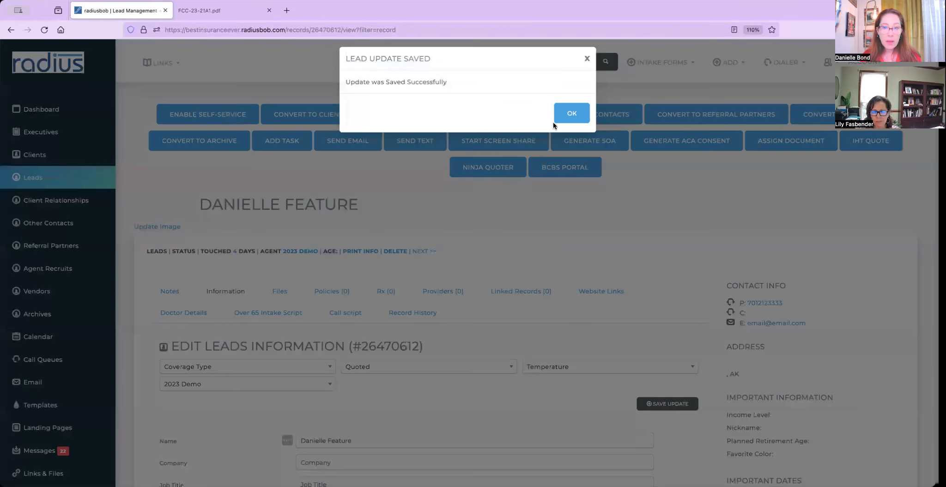
left_click(568, 116)
left_click(337, 292)
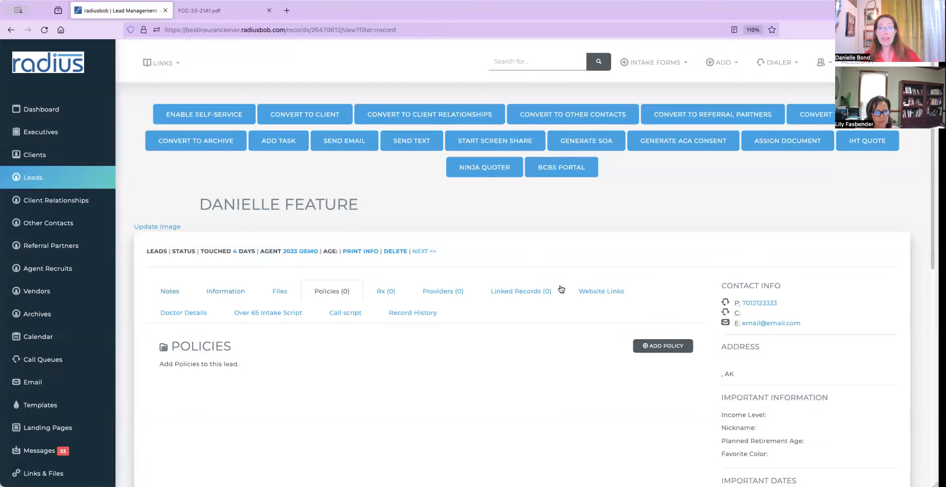
Add a new policy with MedAdvantage coverage, Pending/Submitted status and Aetna as carrier.
left_click(667, 346)
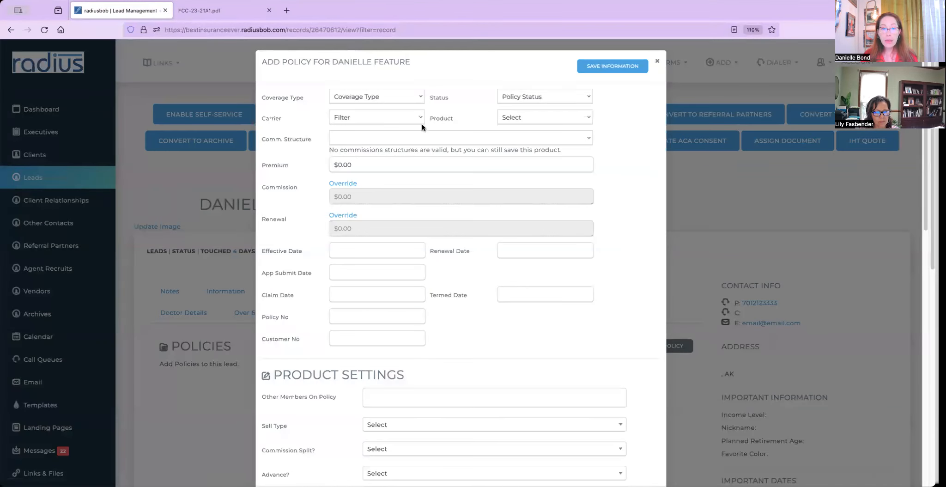
left_click(413, 96)
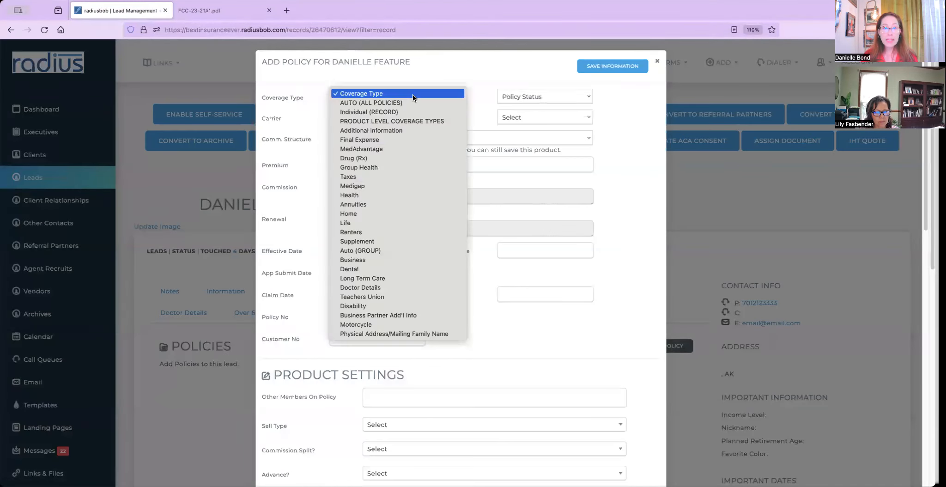
left_click(406, 150)
left_click(561, 96)
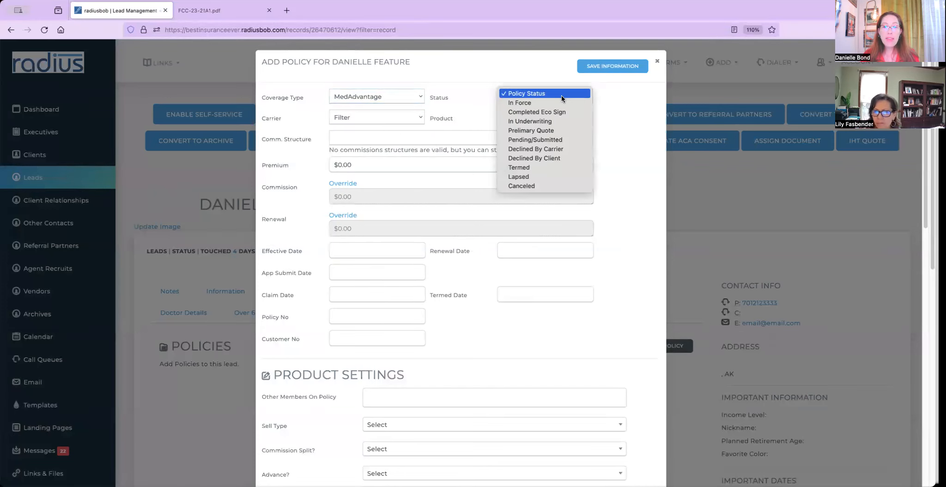
left_click(556, 140)
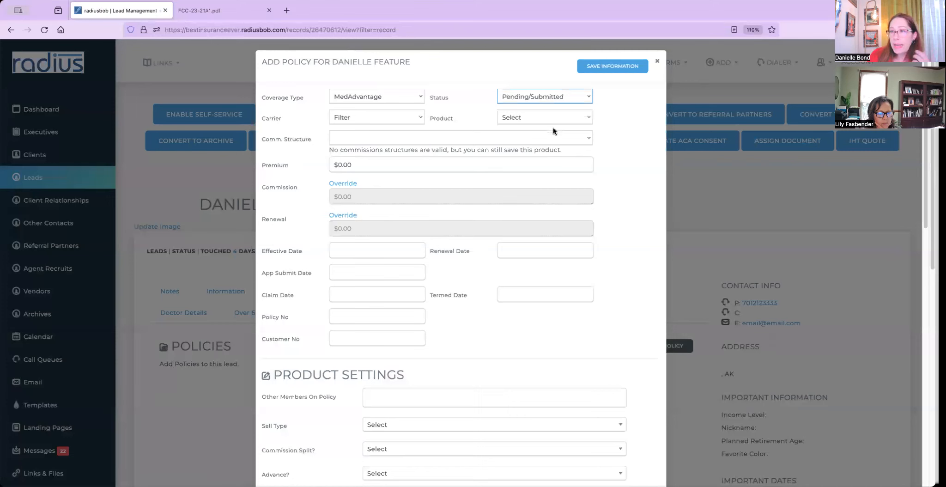
left_click(385, 123)
left_click(385, 127)
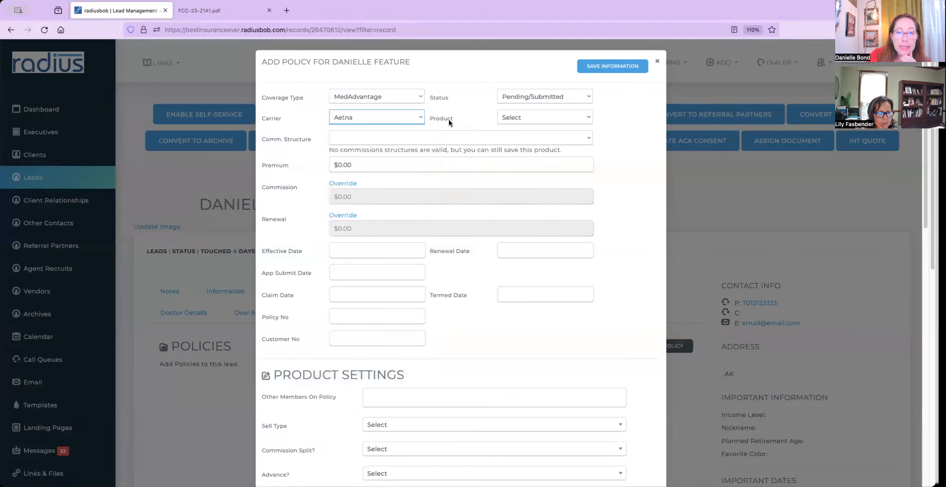
Choose Plan G+ as the product and enter a $200.00 premium.
left_click(519, 118)
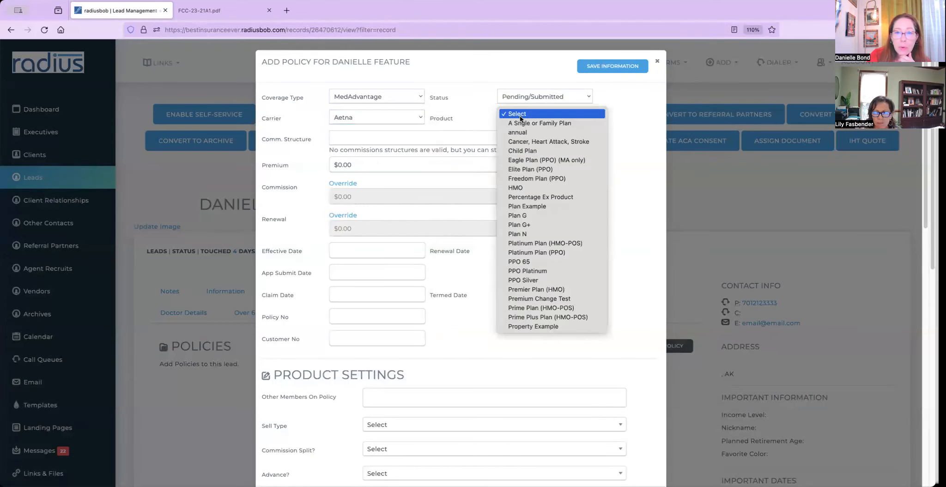
left_click(520, 226)
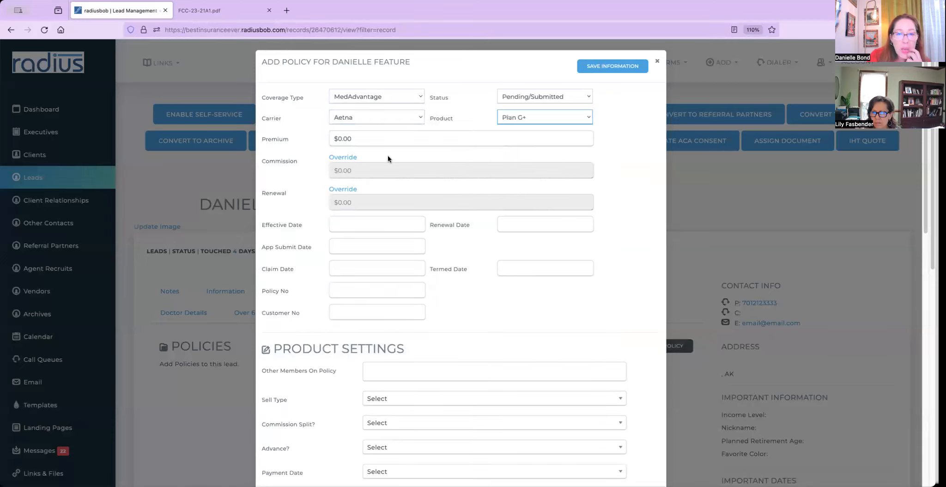
left_click(340, 139)
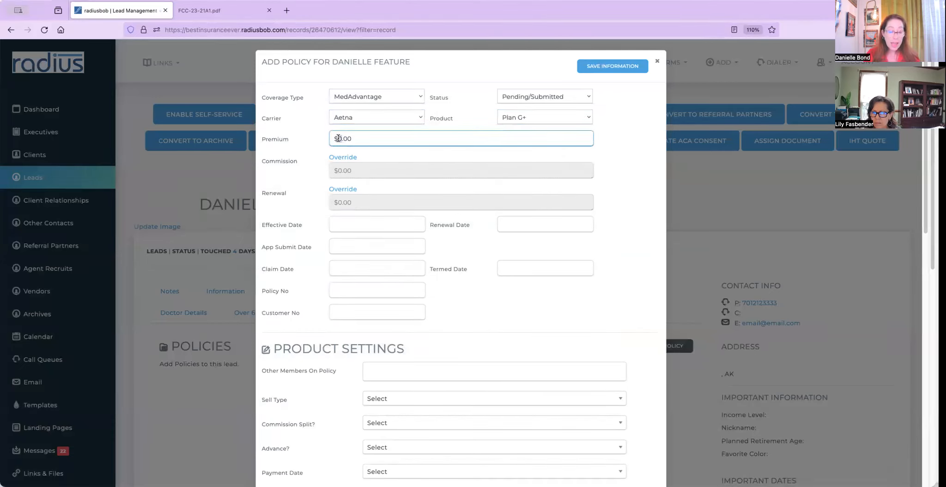
type("200")
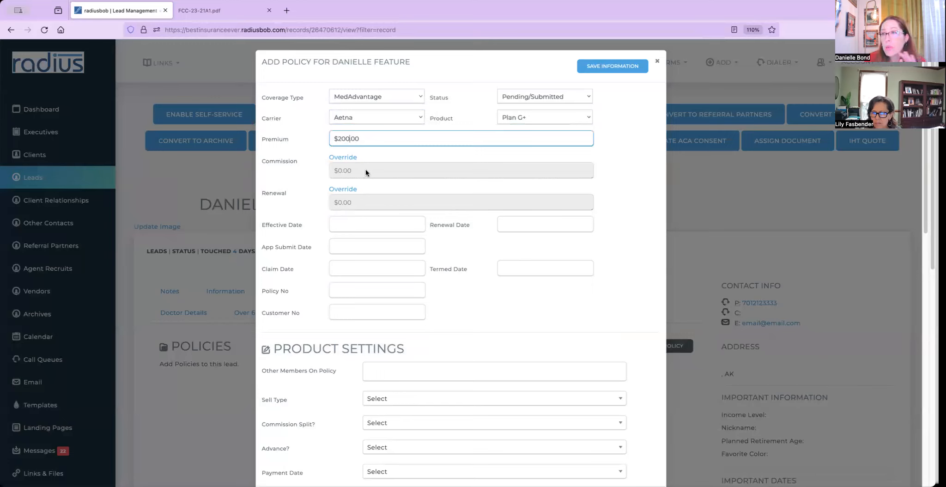
left_click(357, 223)
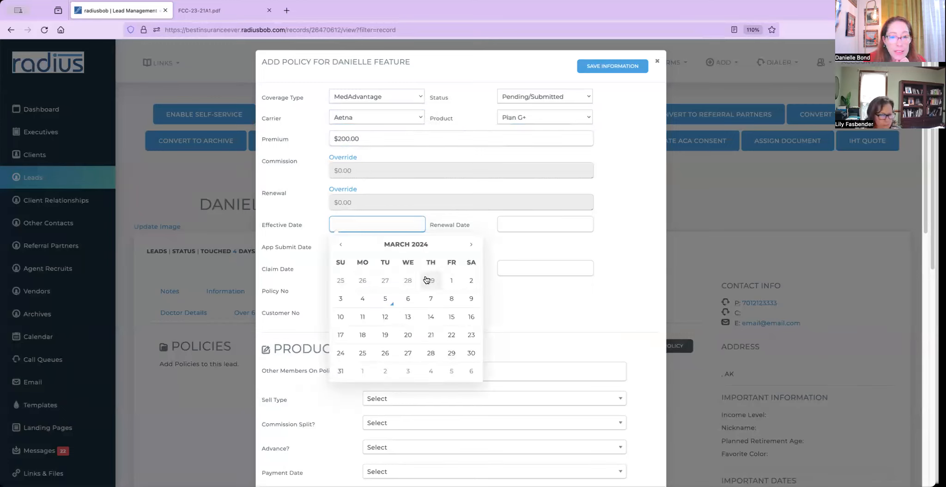
Set the effective date to 03/01/2024 and the renewal date to 01/01/2025.
left_click(451, 280)
left_click(501, 224)
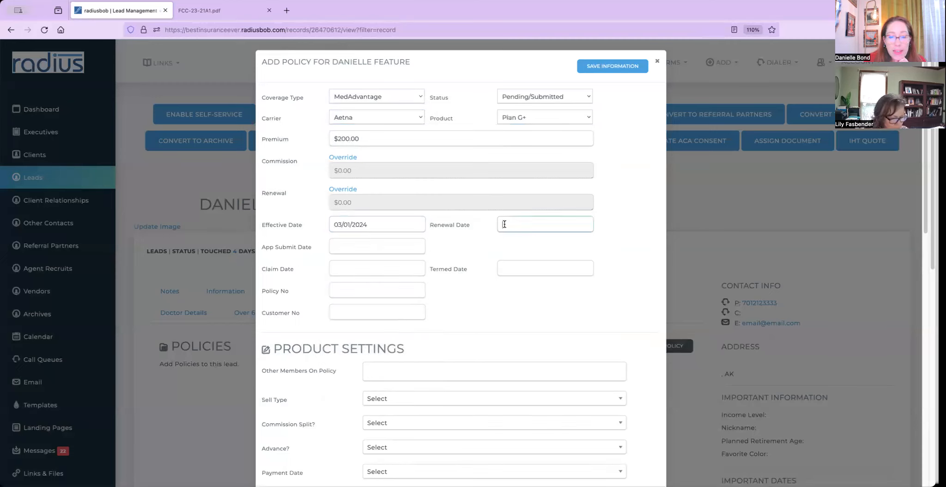
type("1/1/205")
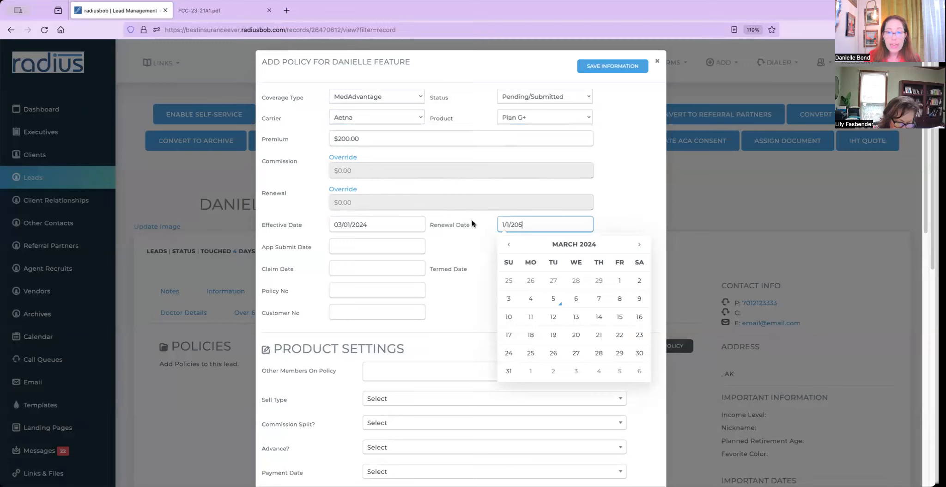
left_click(518, 224)
type("2")
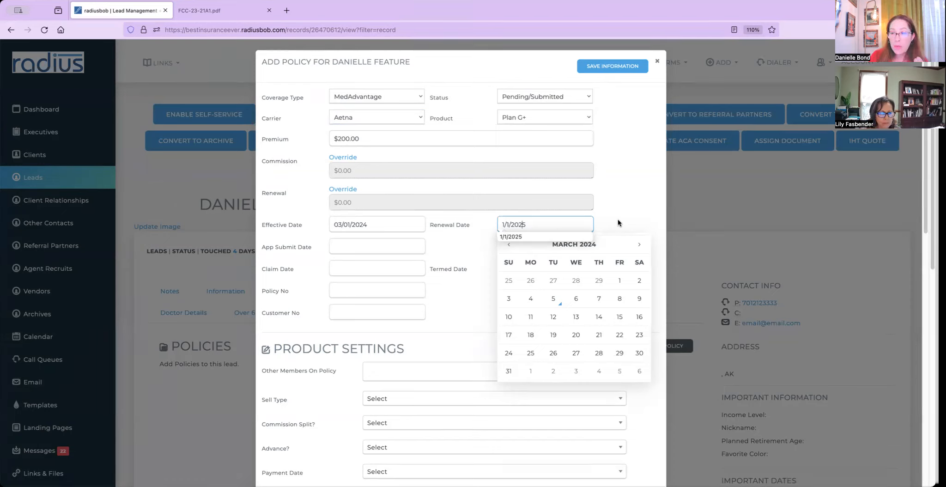
key("Return")
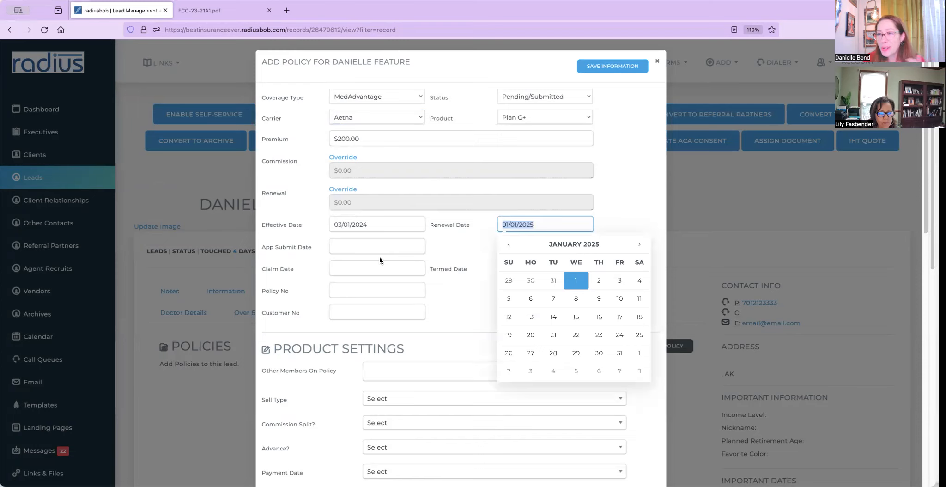
left_click(455, 222)
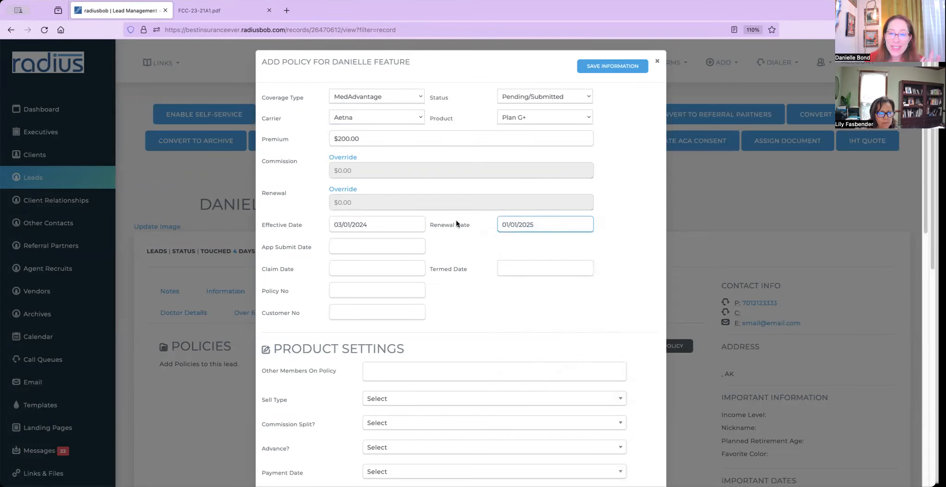
Set the application submit date to February 26, 2024.
left_click(410, 247)
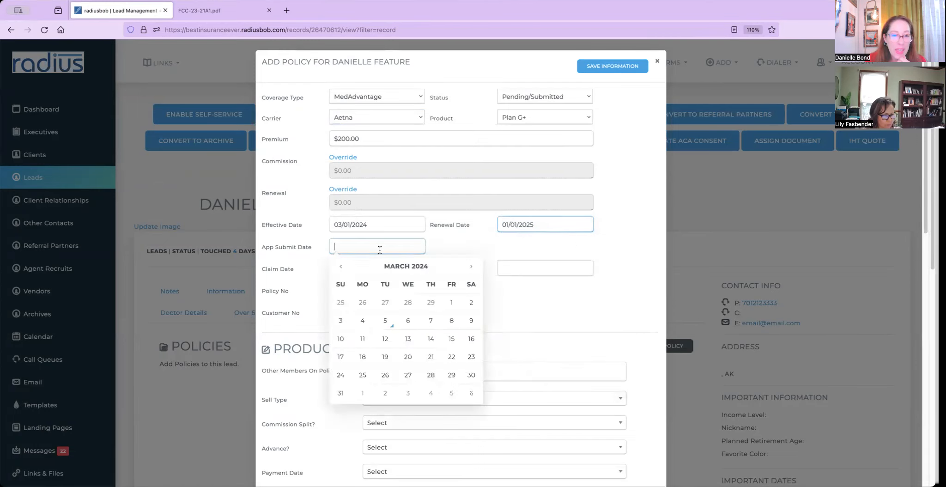
left_click(342, 267)
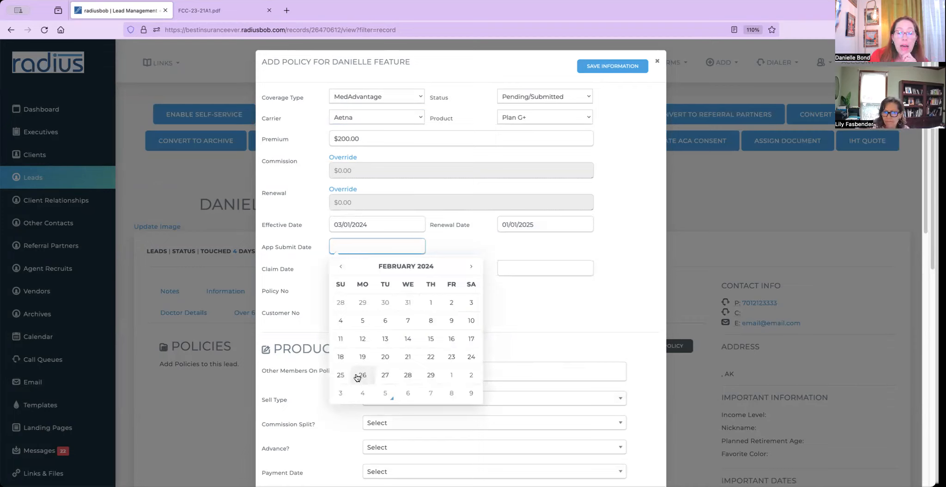
left_click(362, 393)
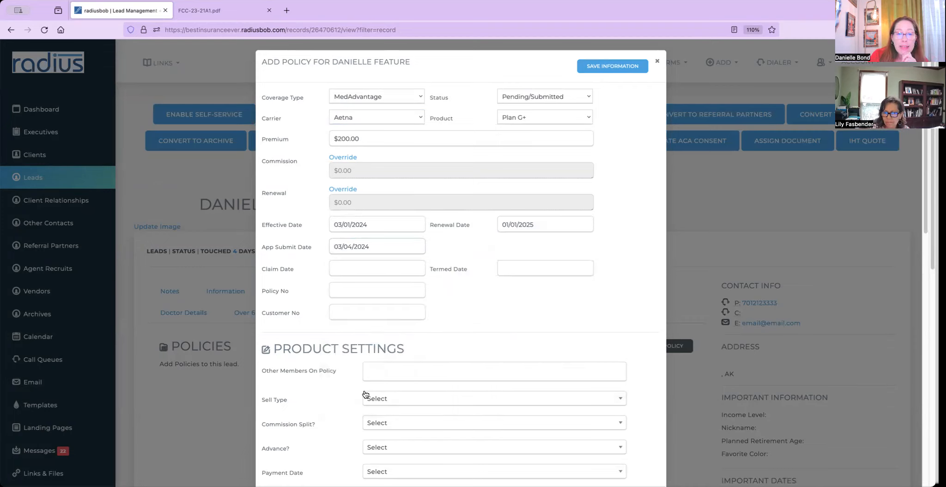
left_click(378, 247)
left_click(363, 303)
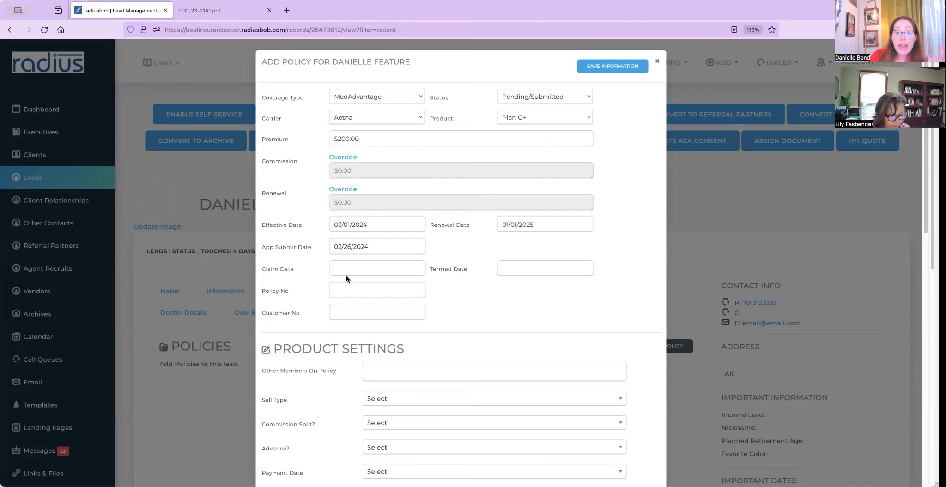
Choose New To Medicare as sell type, clear Other Members On Policy, and save the policy.
left_click_drag(275, 349, 420, 349)
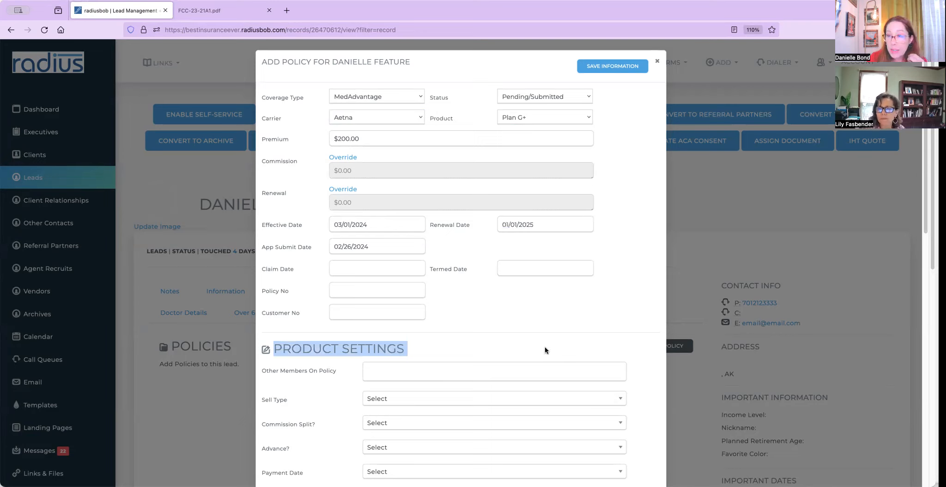
left_click(470, 402)
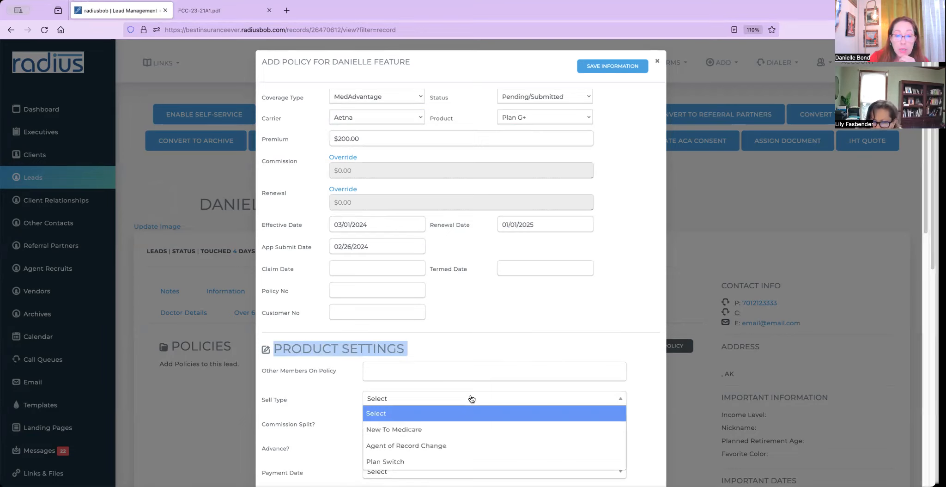
left_click(457, 426)
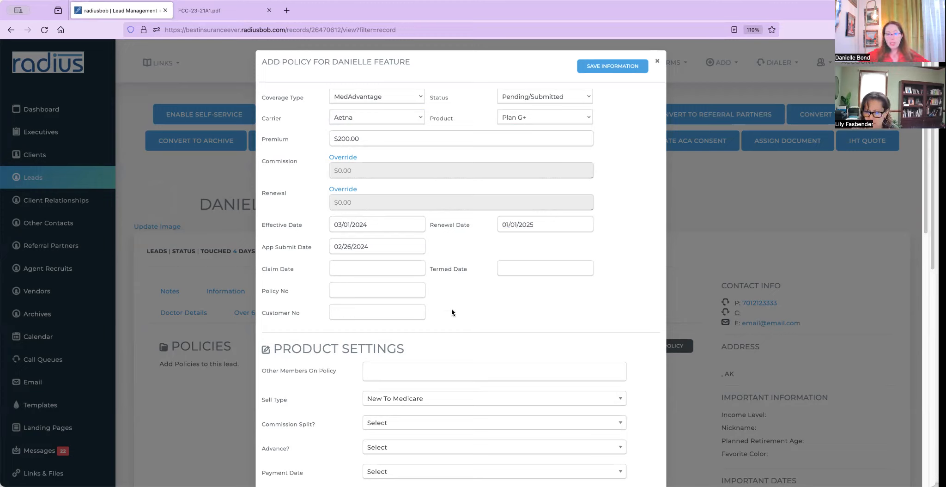
left_click(413, 369)
type("1")
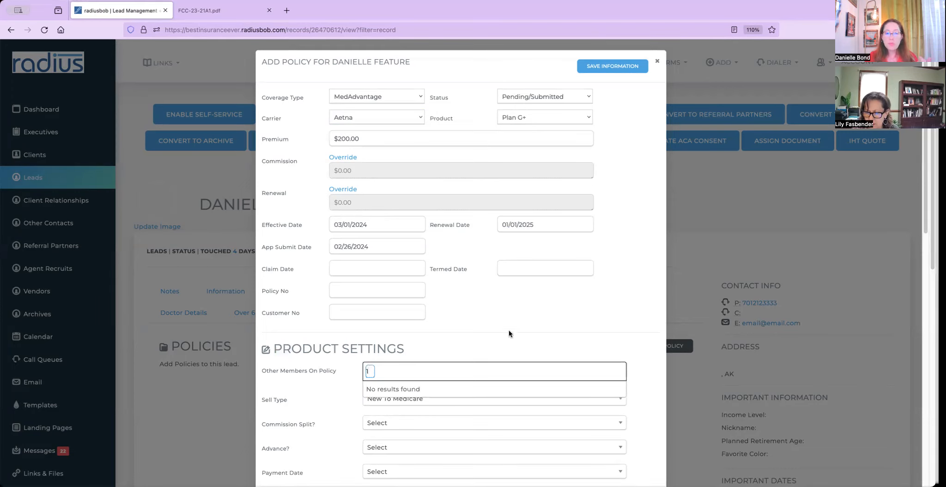
left_click(550, 323)
left_click(620, 65)
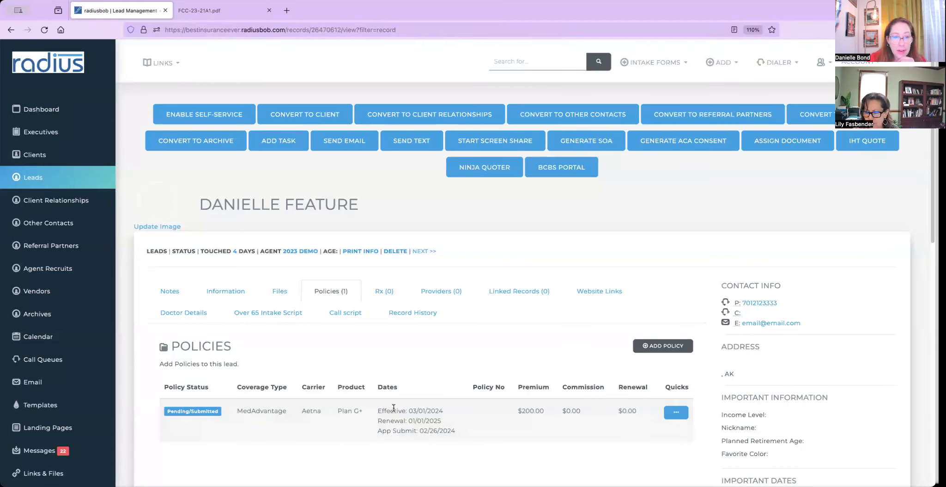
Convert the lead into a client and confirm the Convert Lead prompt.
left_click(245, 289)
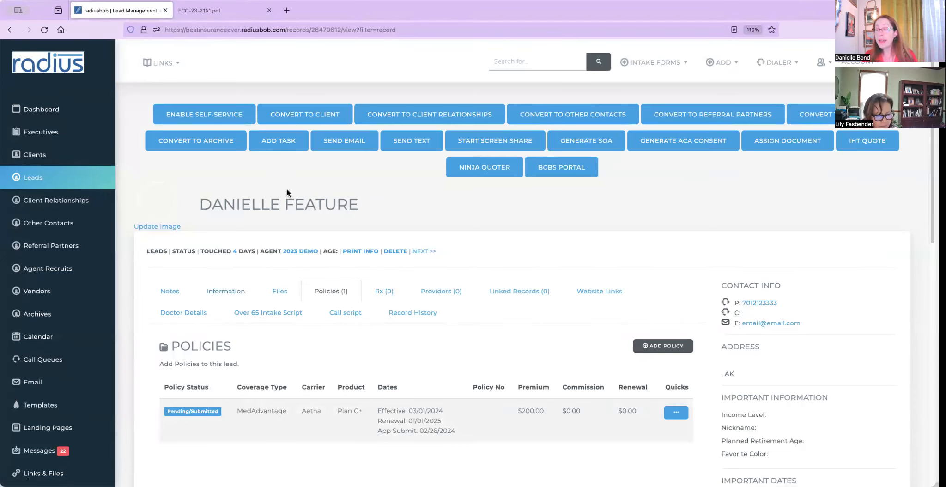
left_click(294, 120)
left_click_drag(426, 86, 536, 87)
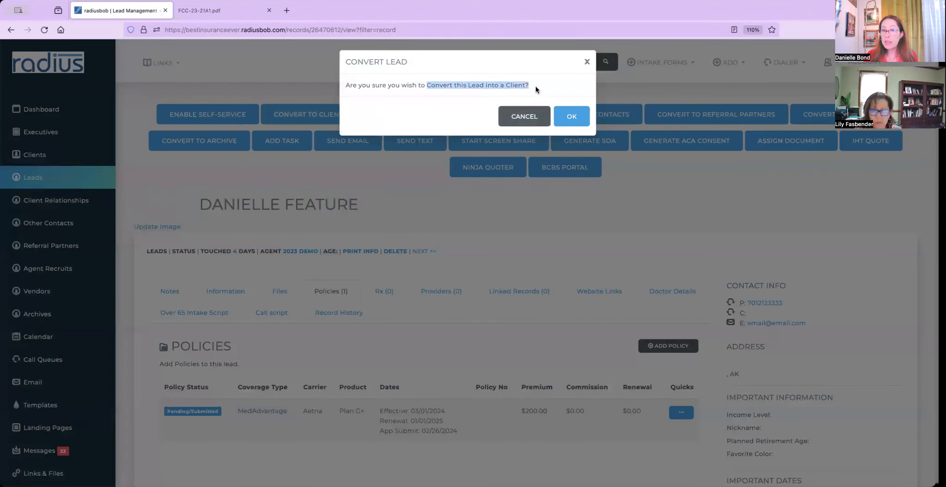
left_click(571, 116)
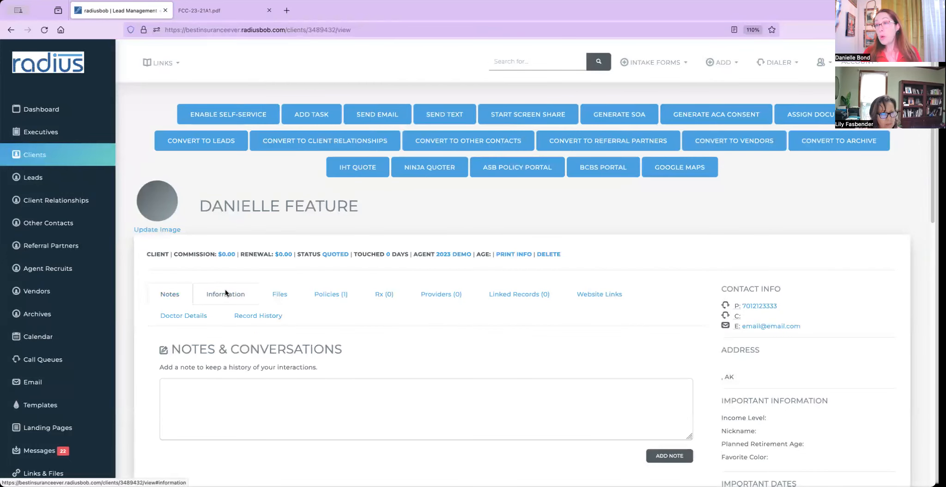
Change the client's status to Active, save the update, and show the client's policies.
left_click(225, 294)
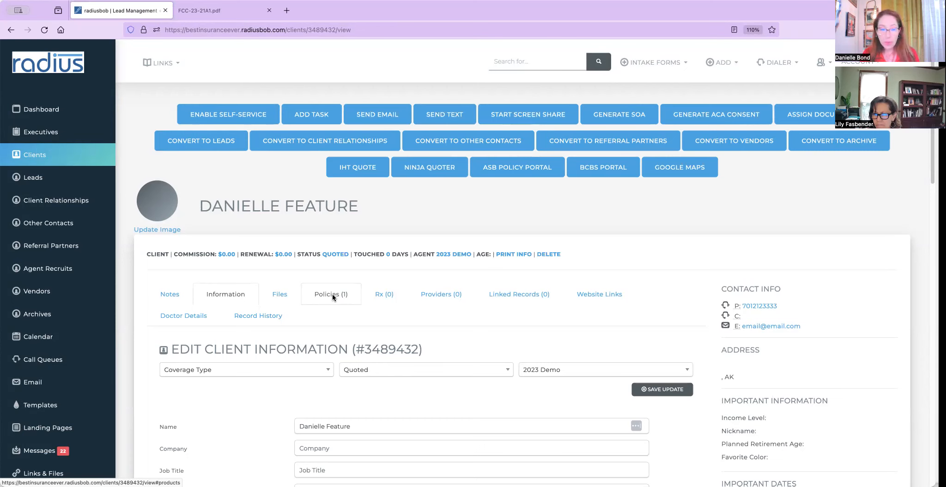
left_click(376, 370)
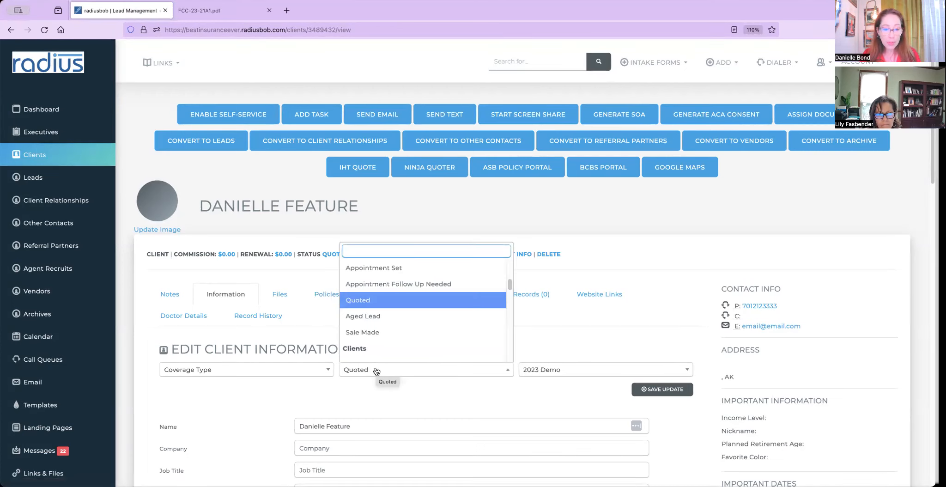
type("act")
left_click(392, 283)
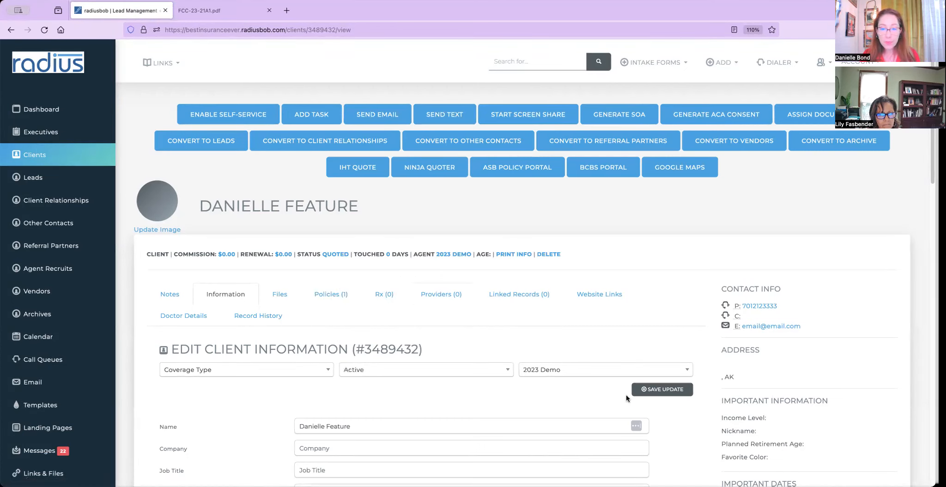
left_click(653, 388)
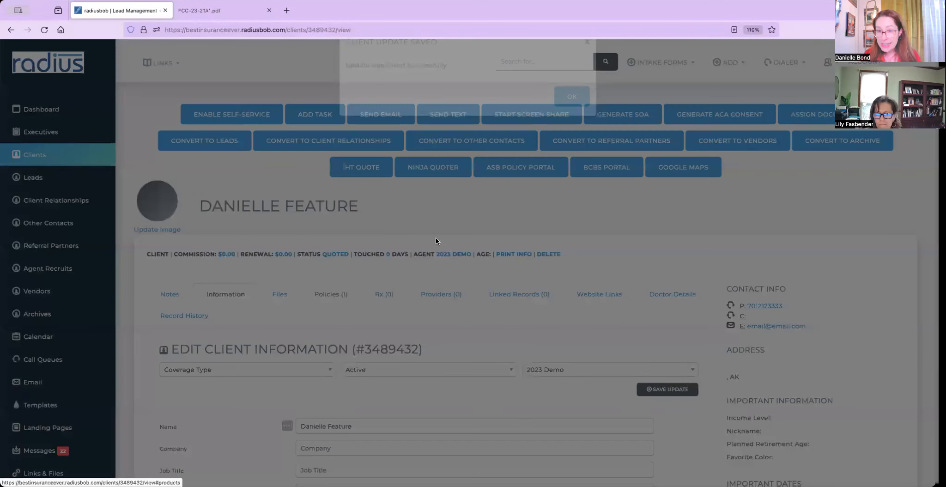
left_click(572, 116)
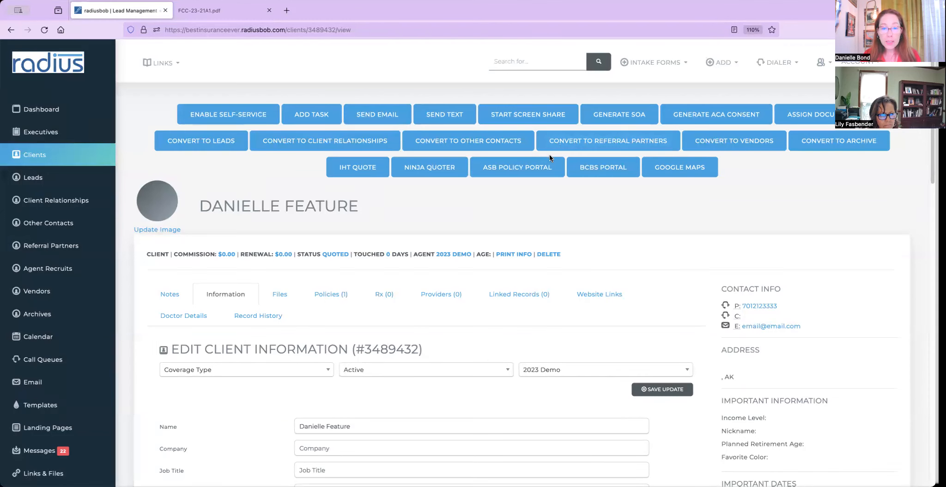
left_click(342, 291)
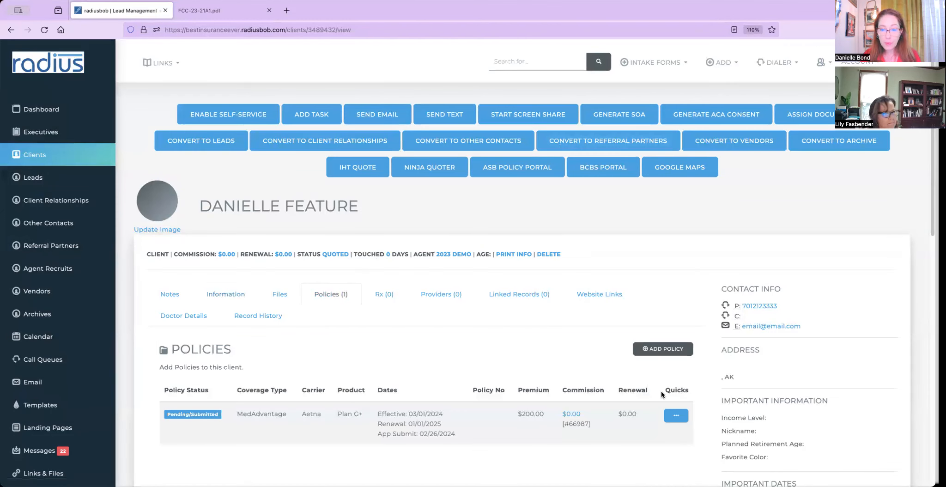
Edit the Aetna policy to In Force, enter its policy and customer numbers, and save.
left_click(681, 416)
left_click(620, 399)
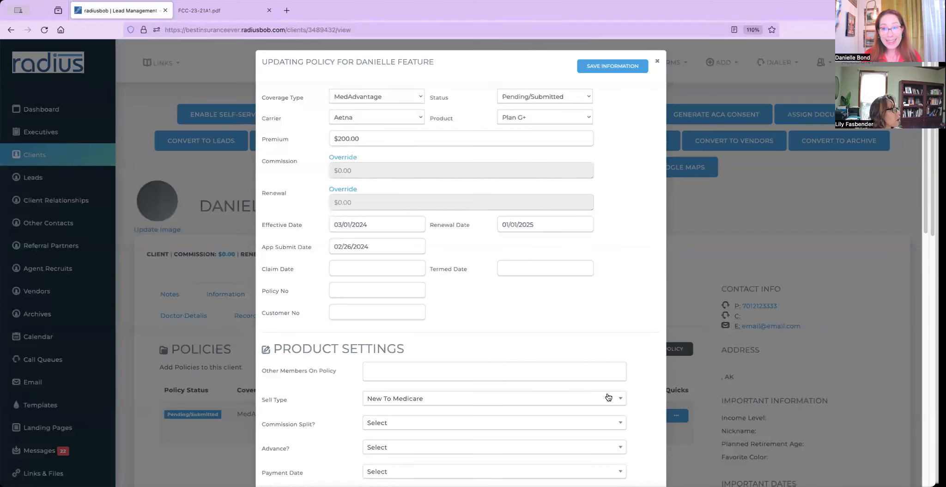
left_click(546, 95)
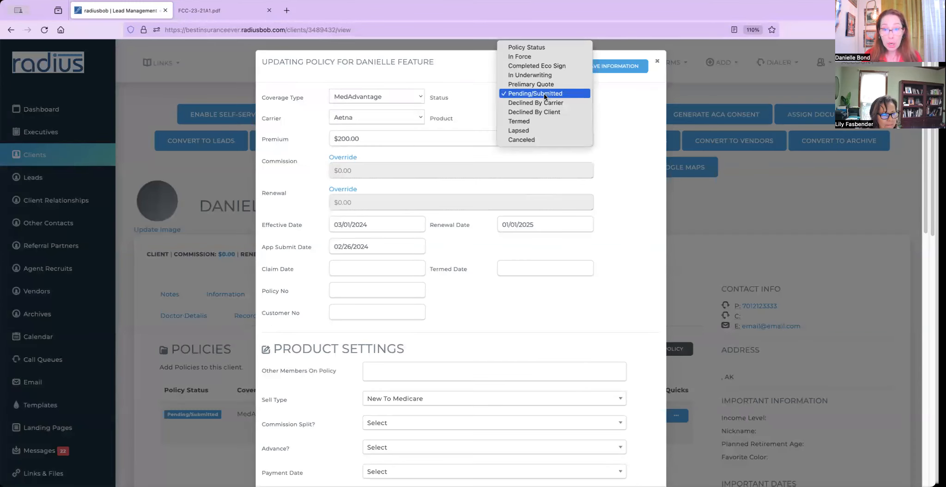
left_click(520, 56)
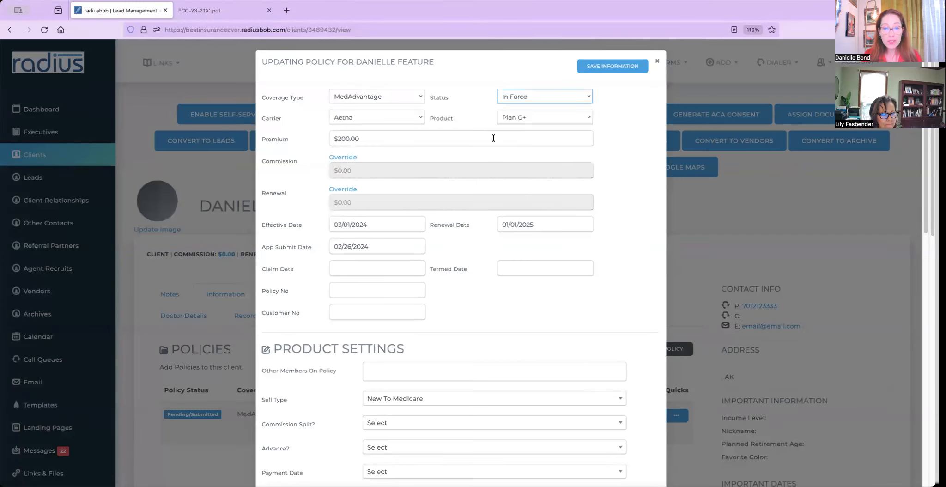
left_click(365, 289)
left_click(363, 312)
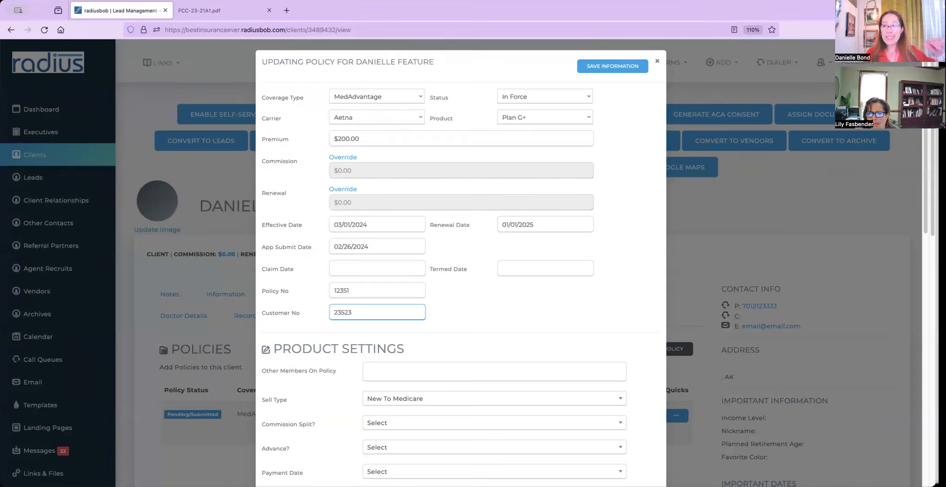
left_click(613, 69)
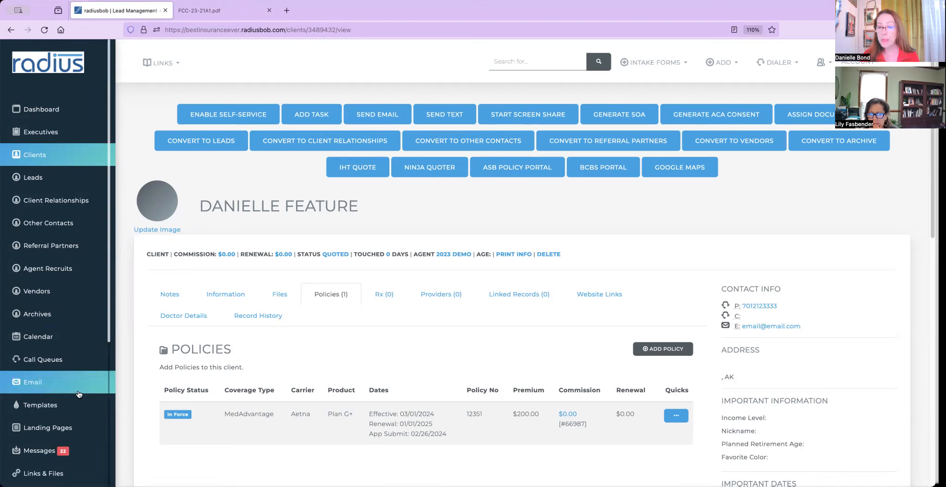
Review the policy's commissions and renewals schedule, then close it and return to the client page.
left_click(565, 412)
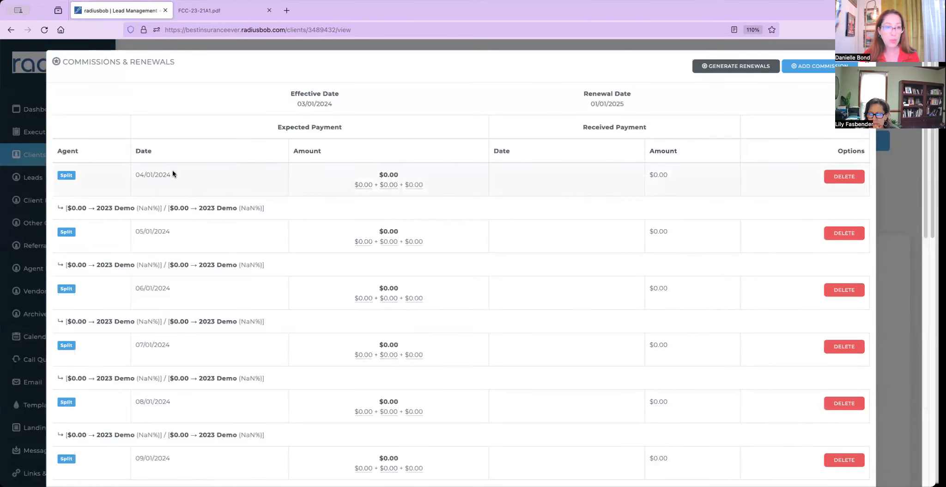
left_click_drag(125, 165, 456, 191)
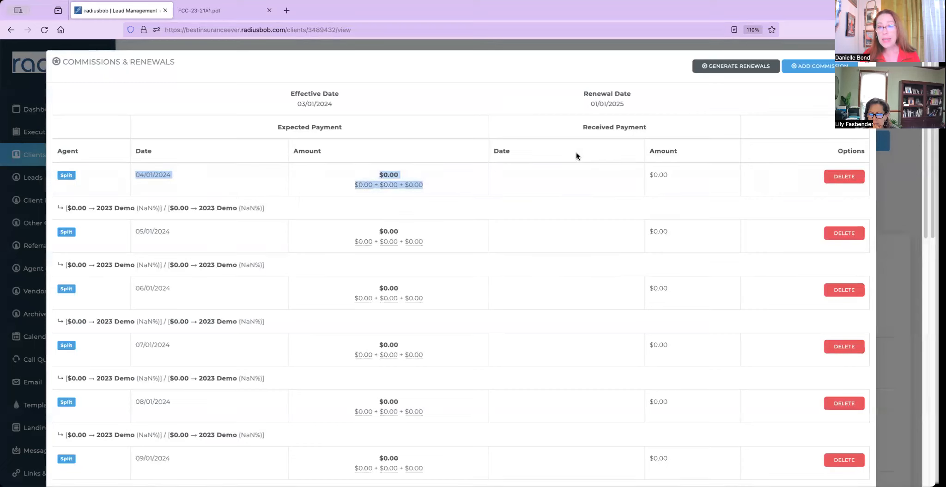
left_click(515, 171)
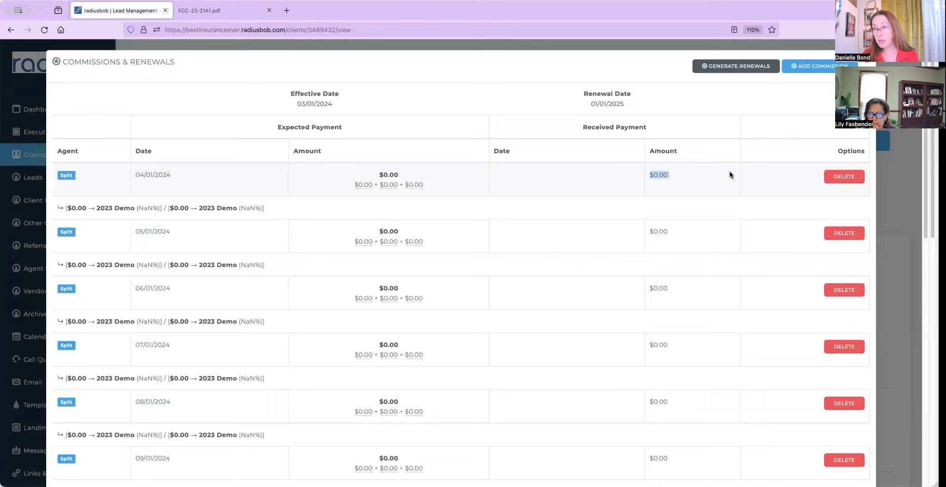
left_click(656, 44)
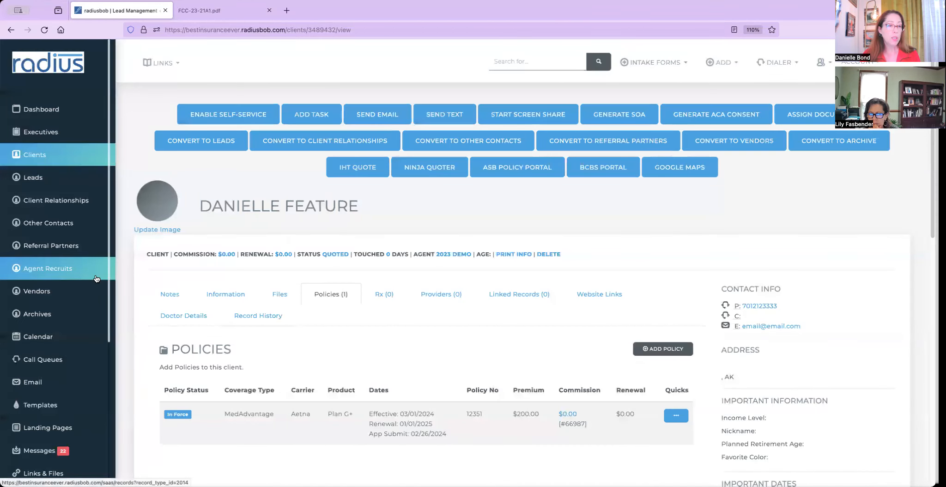
scroll(108, 311, "down", 1)
scroll(92, 314, "down", 5)
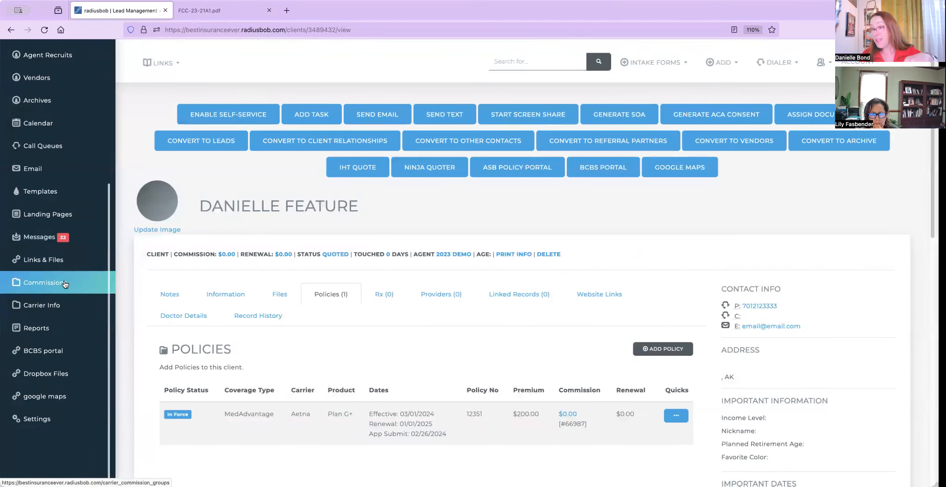
Start a carrier commission import from the commission groups page with CTCare as carrier.
left_click(64, 284)
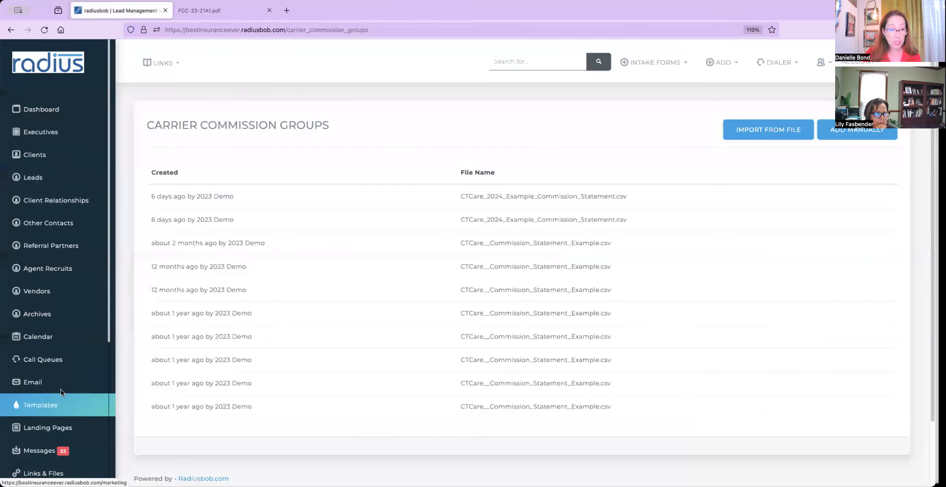
left_click(758, 134)
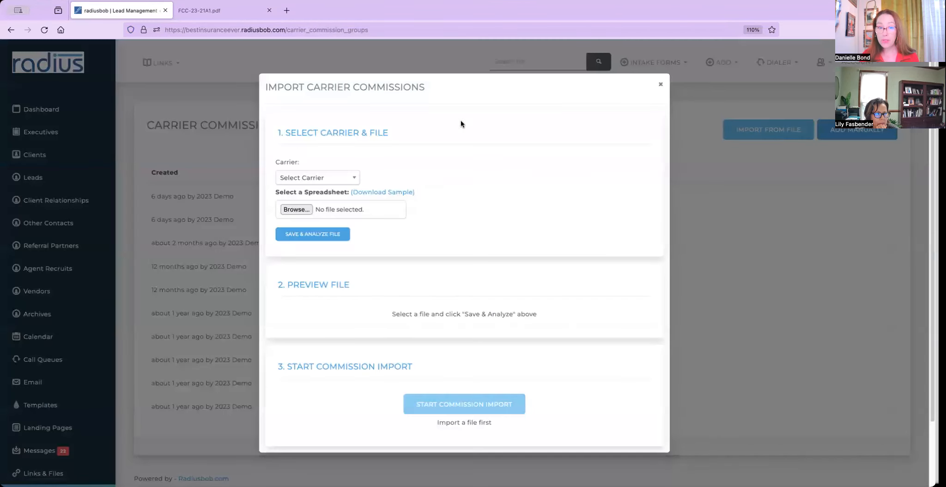
left_click(350, 180)
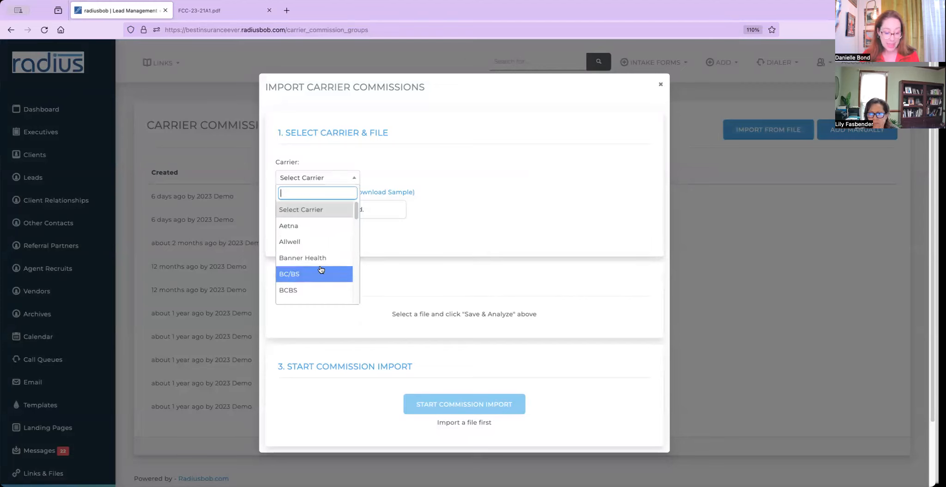
type("ct")
left_click(302, 225)
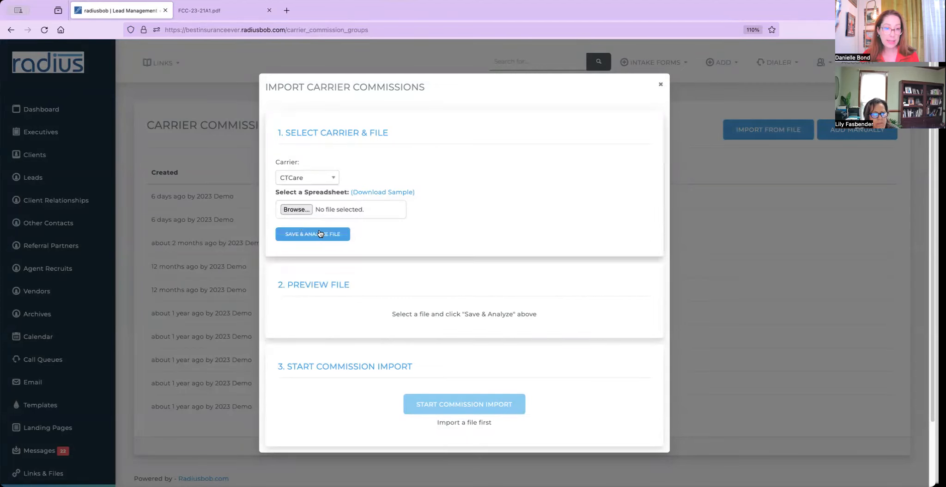
Attach the CTCare commission statement example CSV and analyze it to preview its rows.
left_click(305, 209)
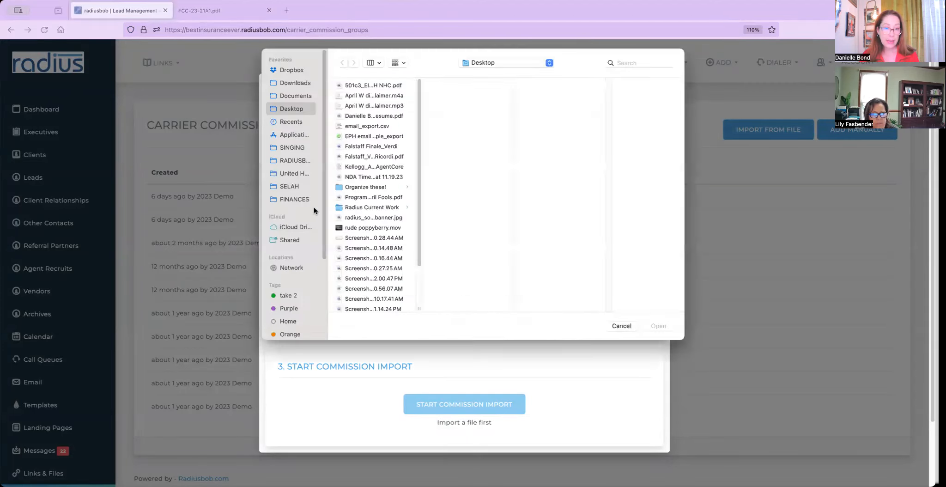
left_click(637, 62)
type("c")
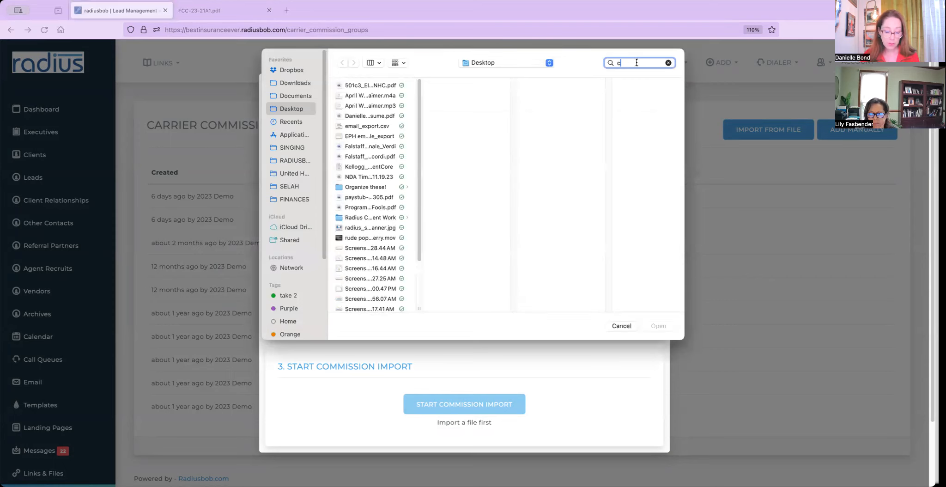
type("tcare")
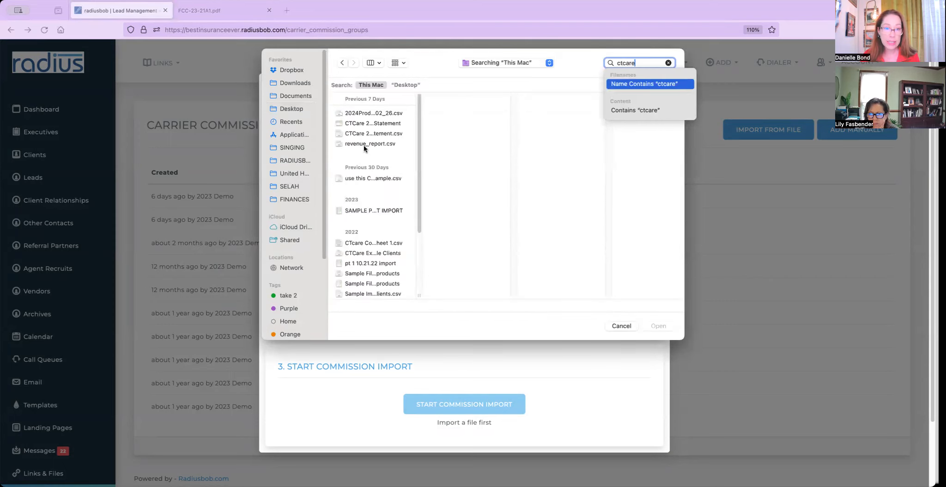
left_click(372, 178)
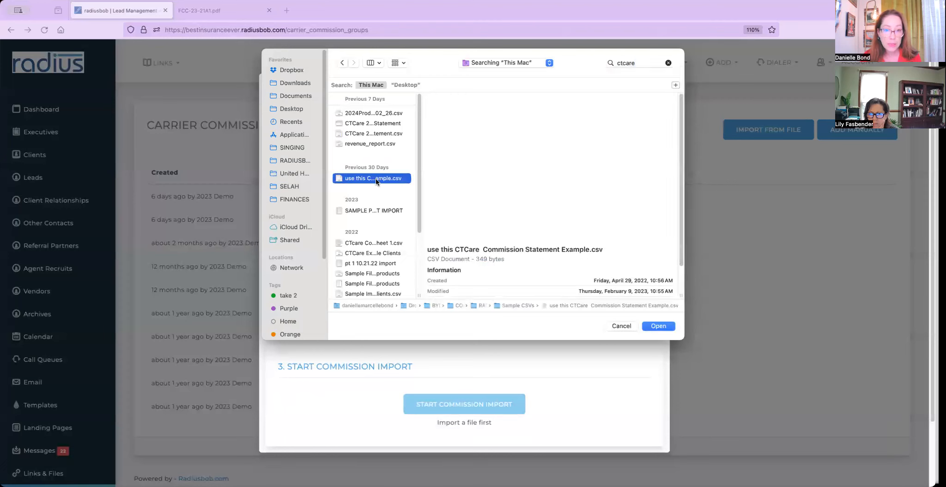
left_click(665, 329)
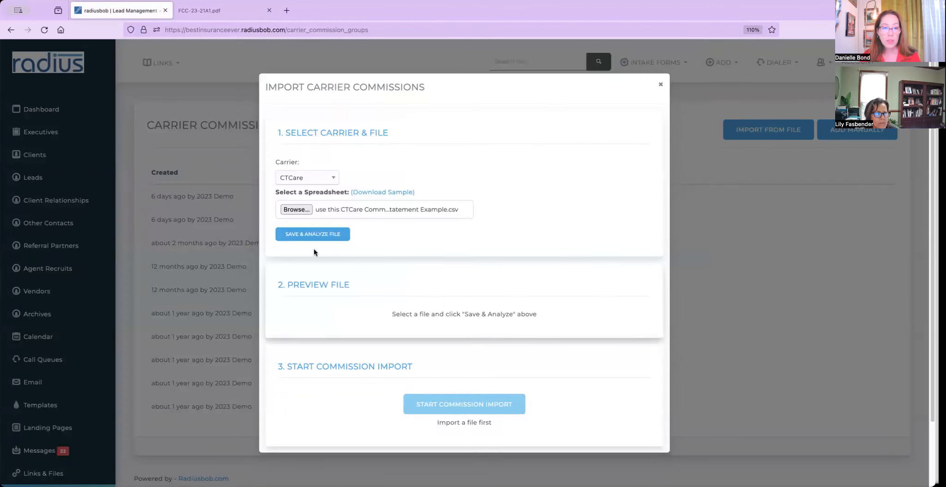
left_click(318, 235)
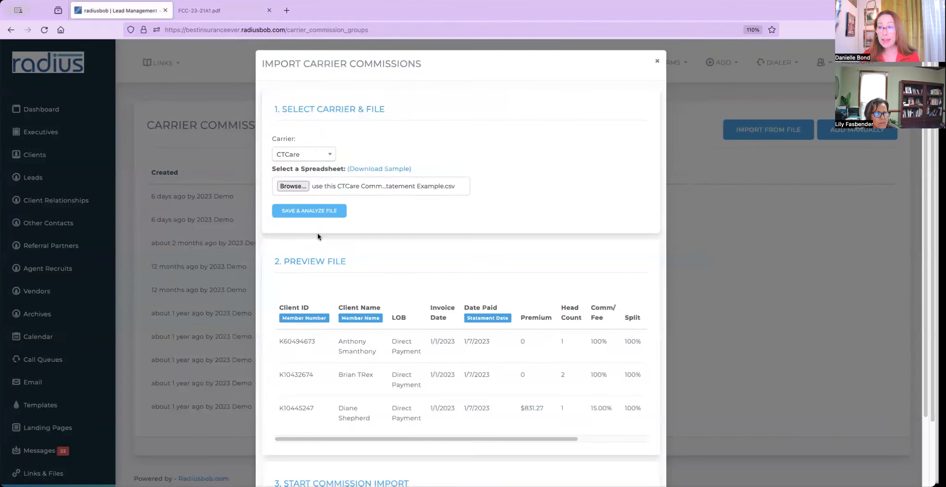
left_click_drag(278, 308, 332, 317)
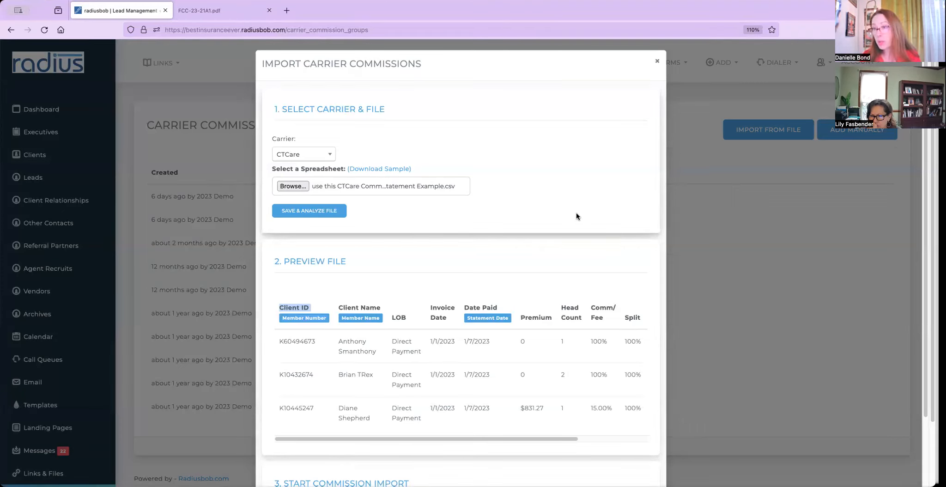
scroll(575, 215, "down", 3)
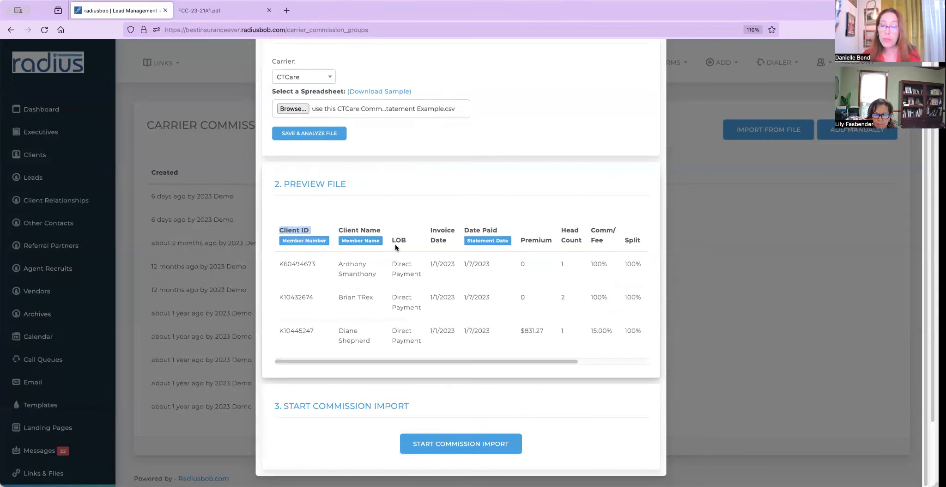
Import the CTCare commission file and inspect the first payment's file line, policy details and payment schedule.
left_click(494, 441)
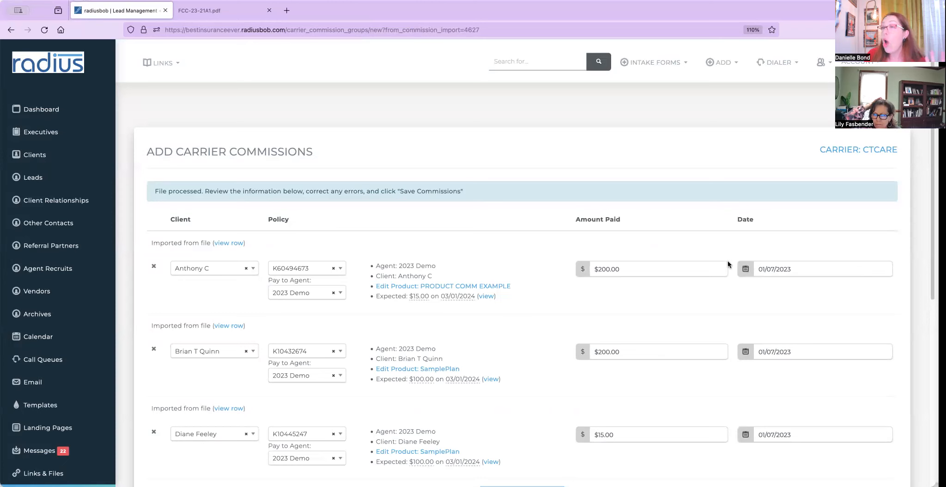
left_click(229, 243)
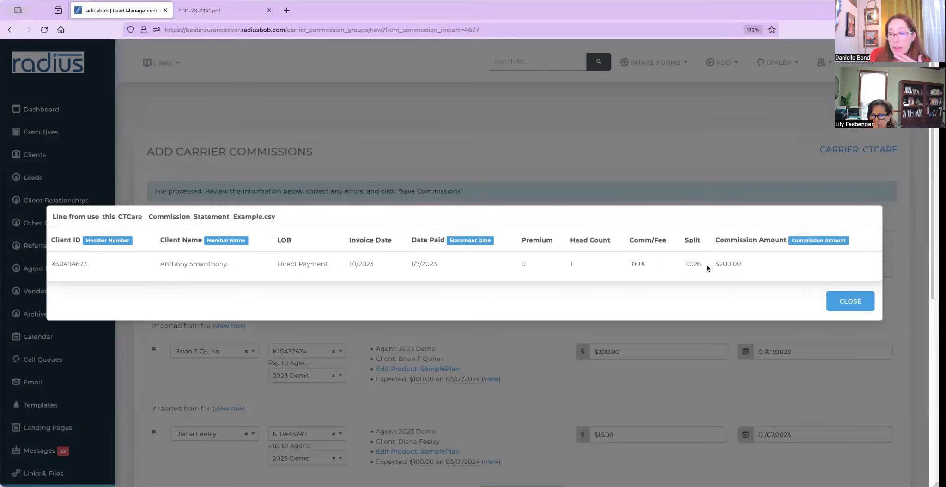
left_click(863, 308)
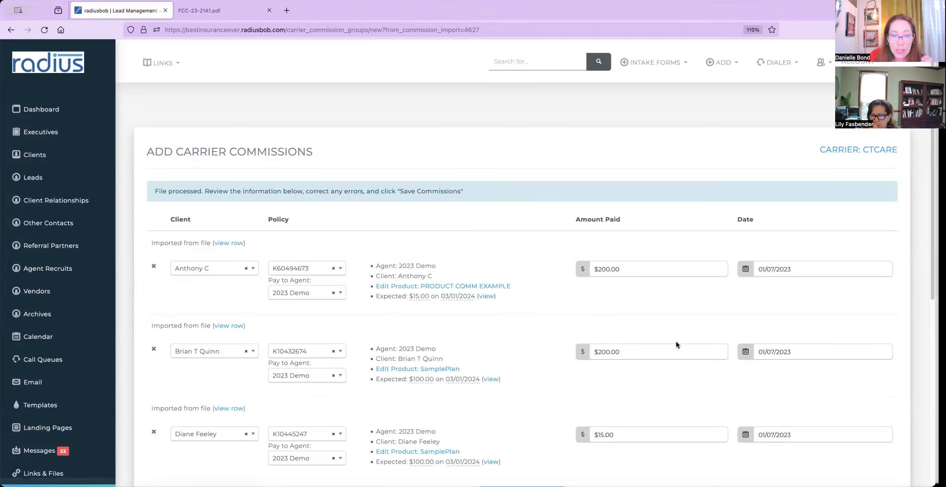
left_click(450, 287)
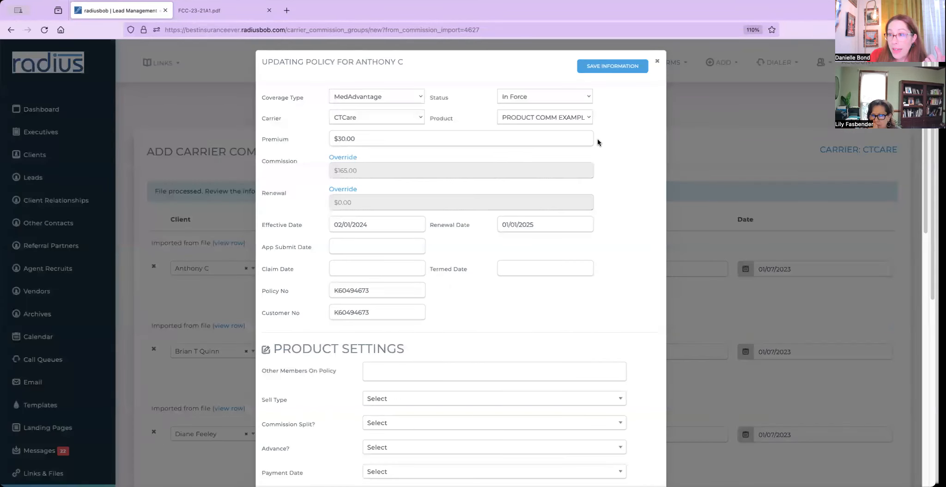
left_click(659, 62)
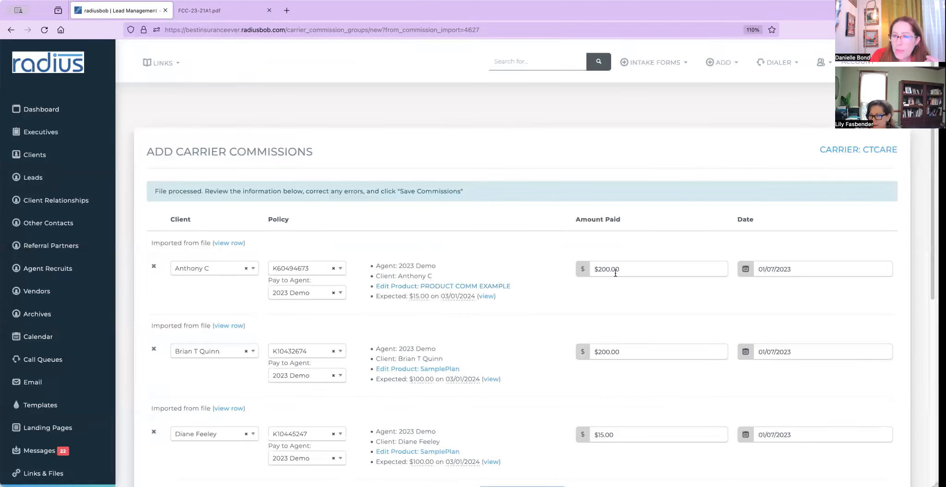
left_click(486, 297)
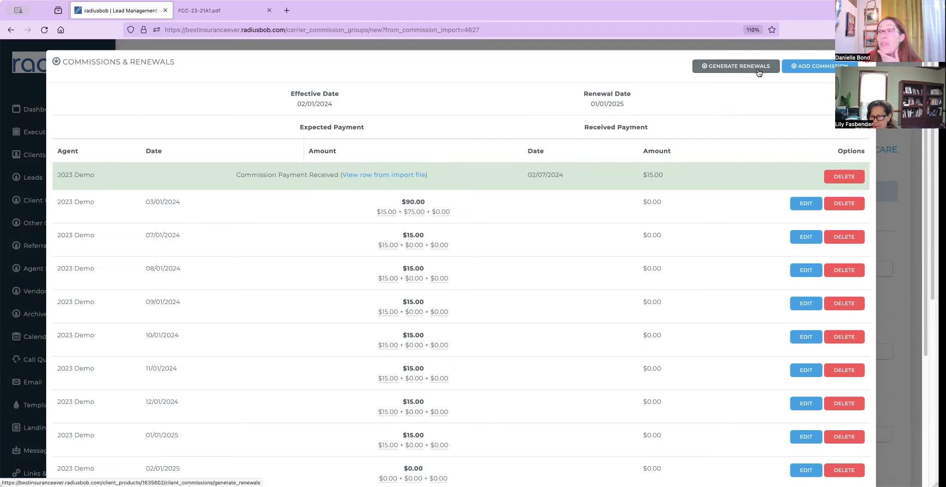
left_click(278, 48)
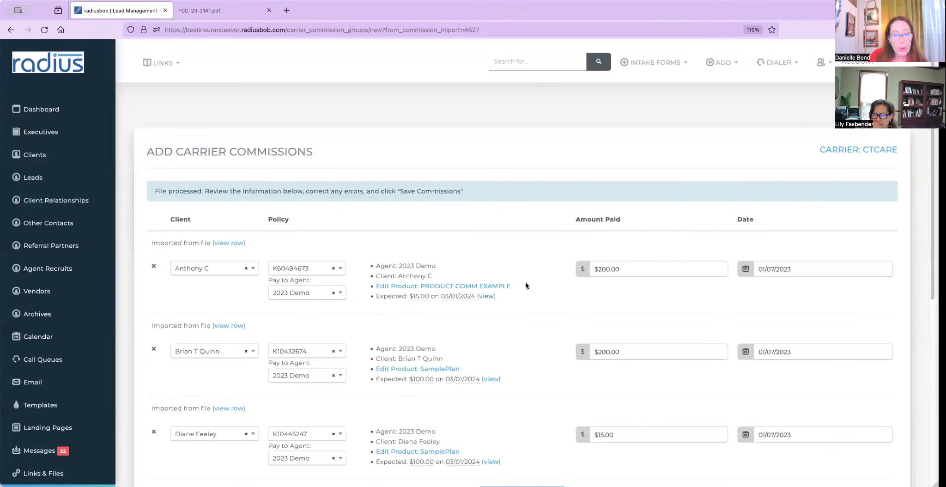
scroll(525, 281, "down", 2)
scroll(480, 351, "down", 3)
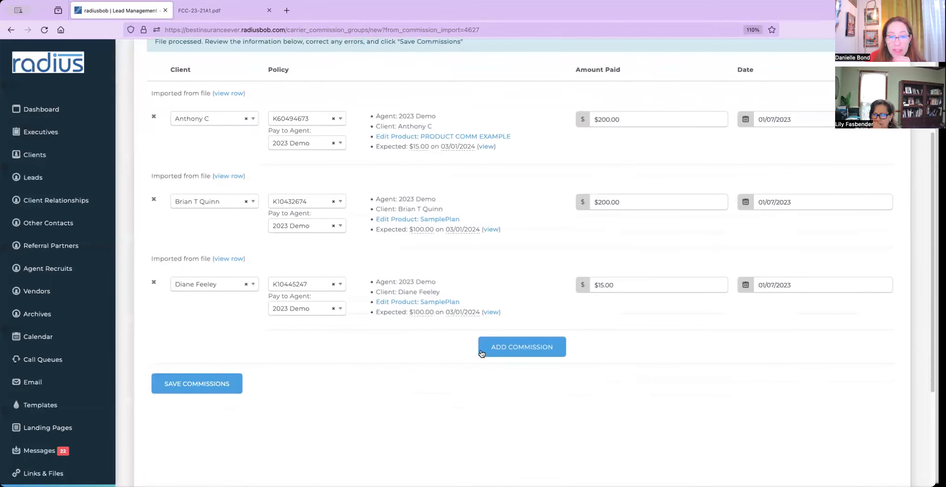
left_click(206, 387)
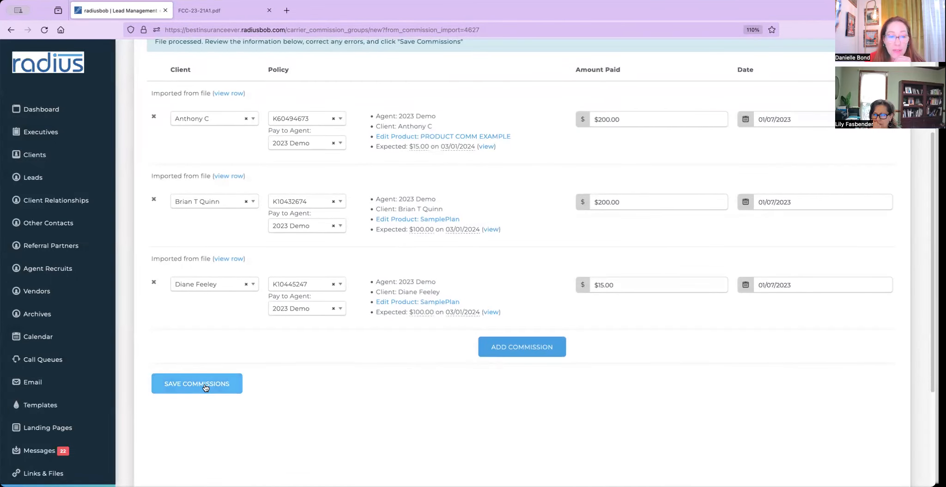
left_click(524, 347)
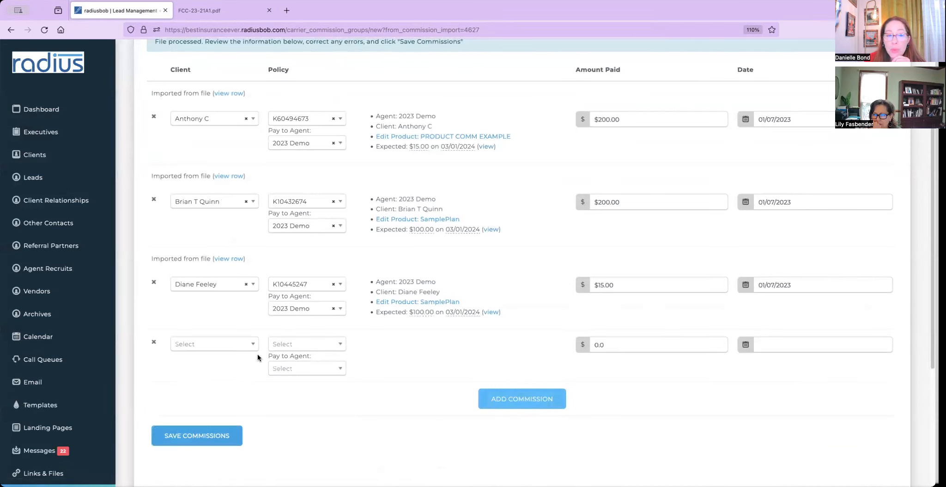
left_click(247, 346)
left_click(203, 375)
left_click(314, 343)
left_click(238, 347)
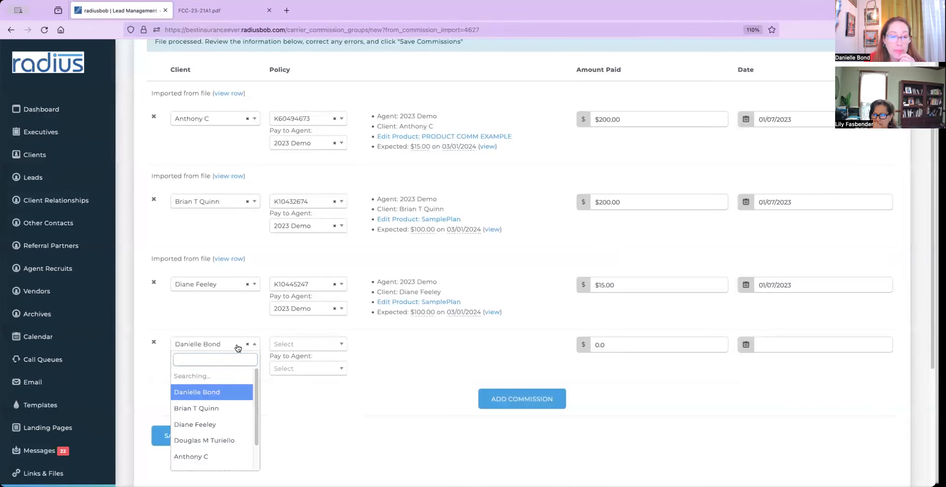
left_click(215, 389)
left_click(301, 346)
left_click(308, 375)
left_click(628, 345)
type("15")
key("Tab")
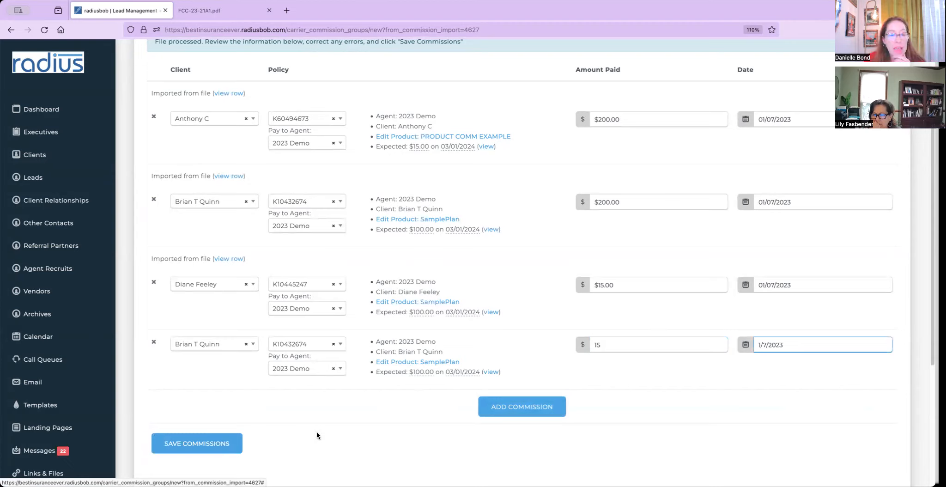
Save the commissions, delete the extra manual row after the error, and save again.
left_click(218, 441)
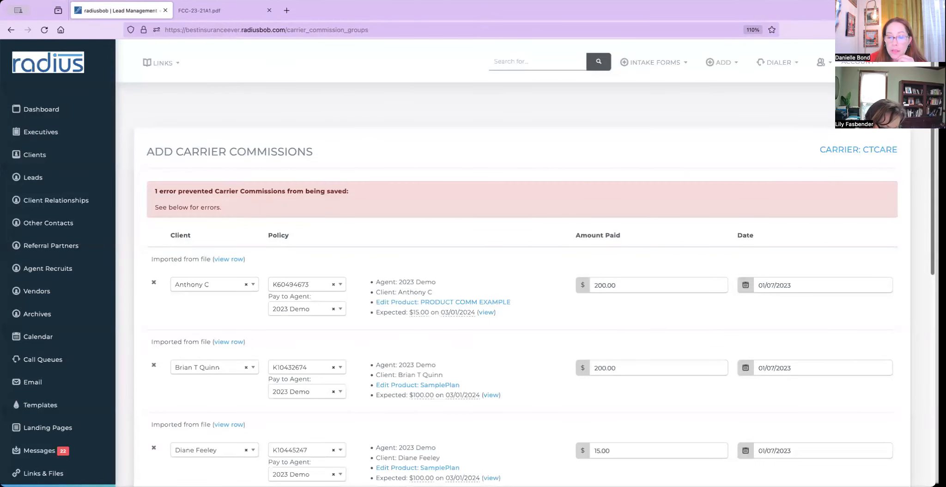
scroll(893, 404, "down", 6)
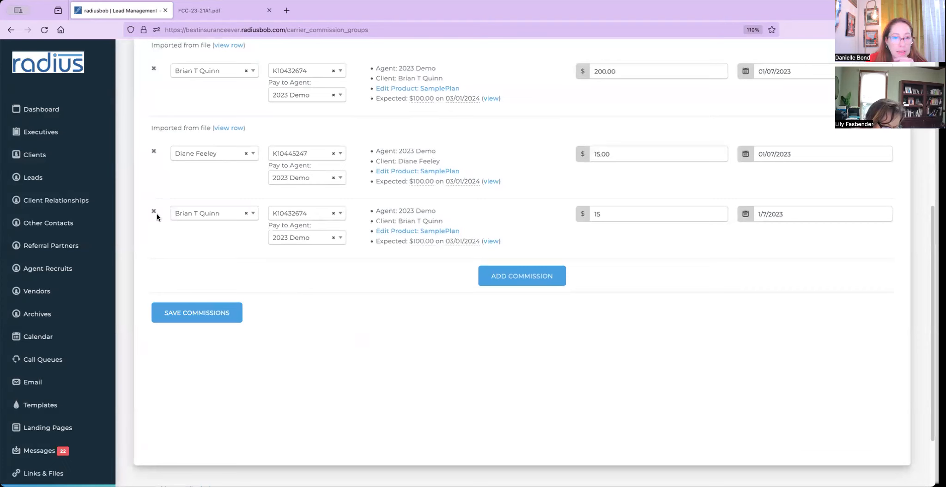
left_click(154, 210)
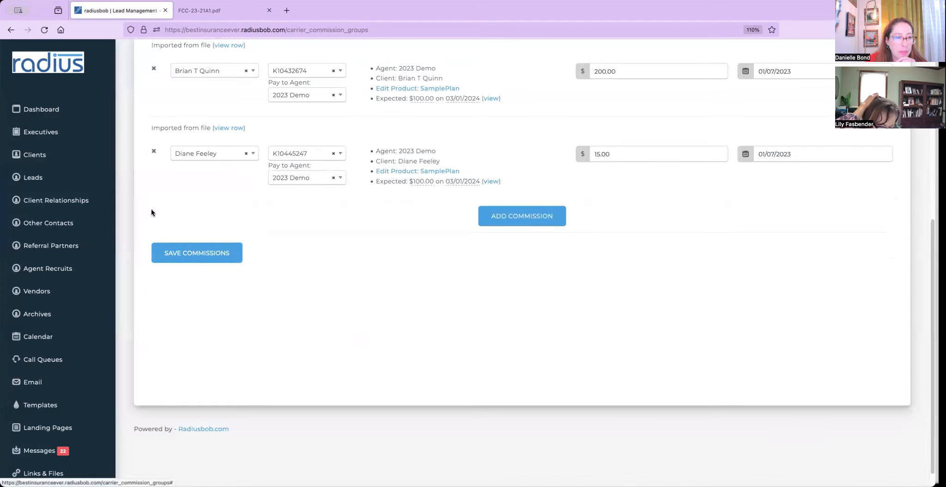
left_click(180, 257)
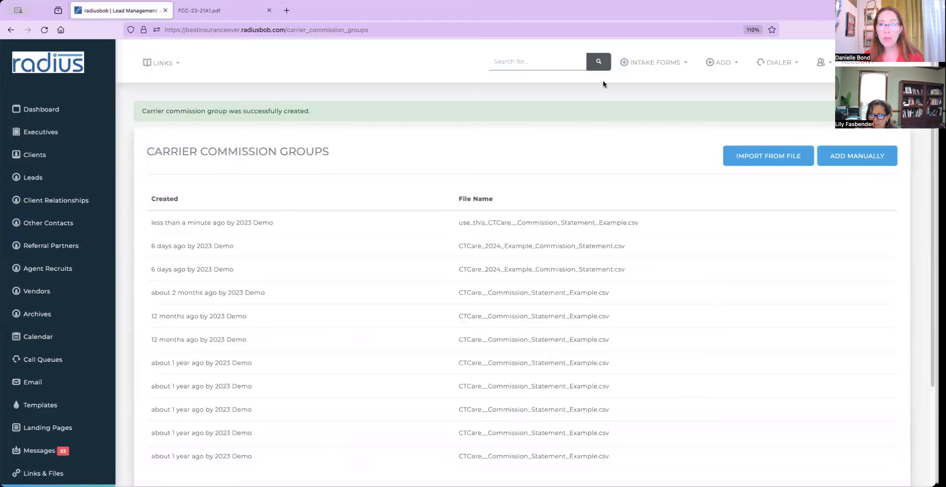
Search for the client and open their record's policies.
left_click(525, 61)
type("anthon")
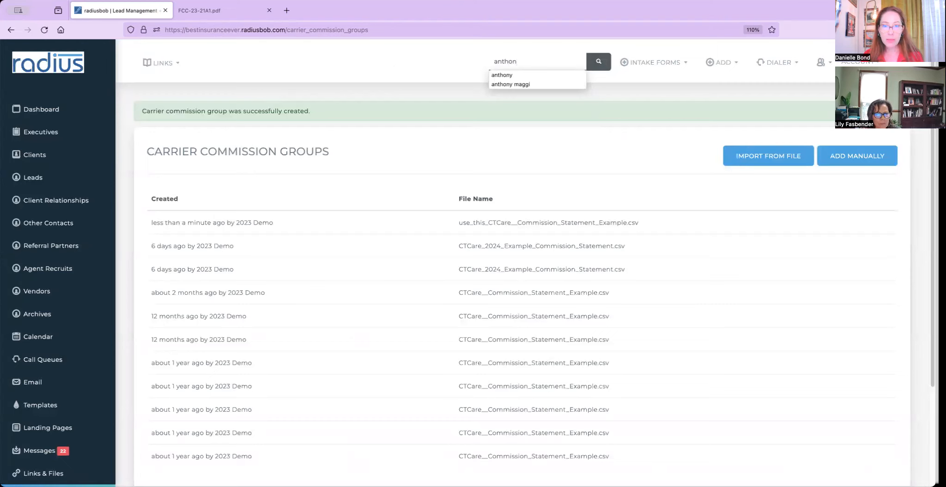
left_click(501, 75)
scroll(221, 374, "down", 2)
scroll(220, 375, "down", 10)
scroll(522, 263, "down", 12)
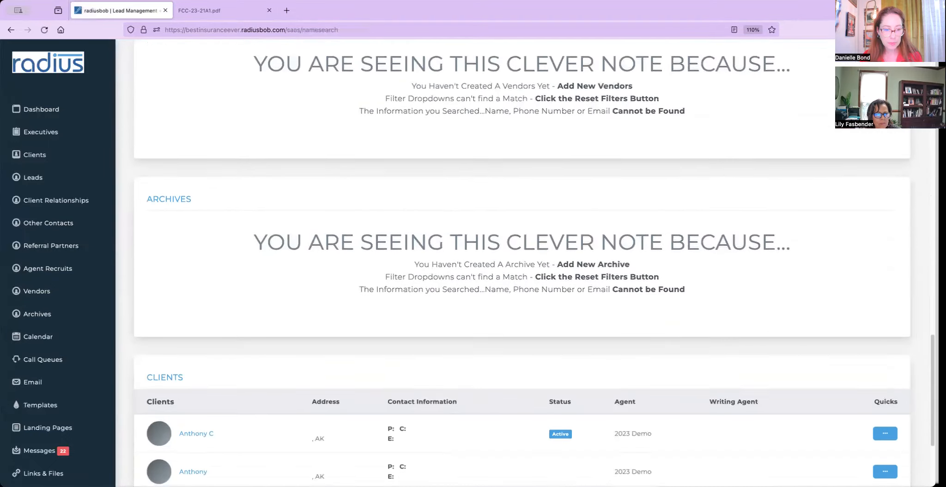
scroll(522, 264, "down", 3)
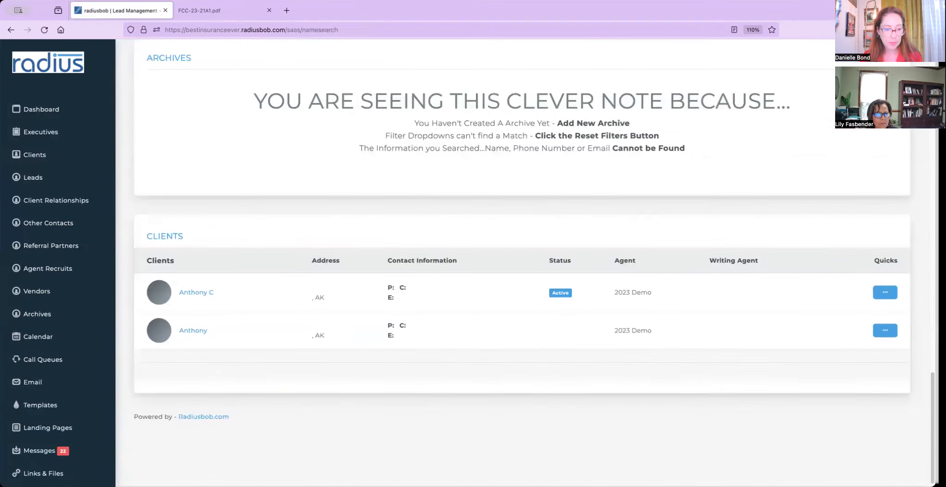
left_click(207, 292)
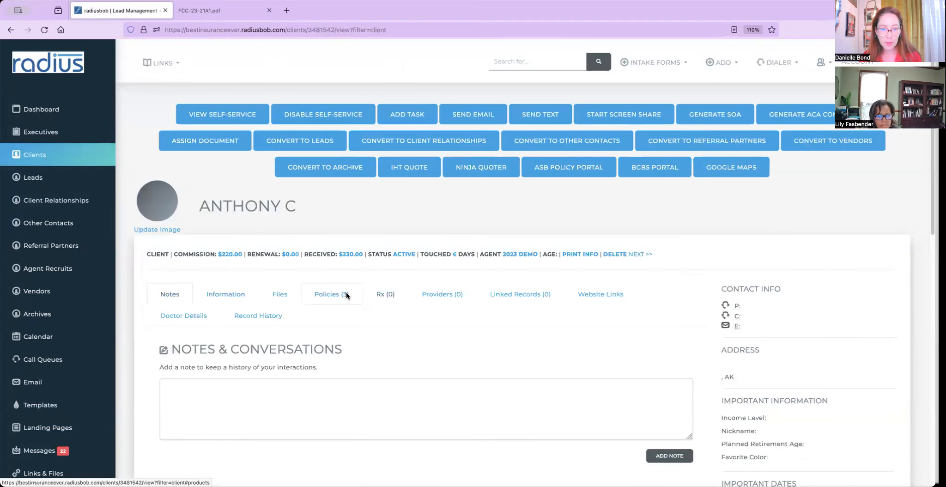
left_click(347, 296)
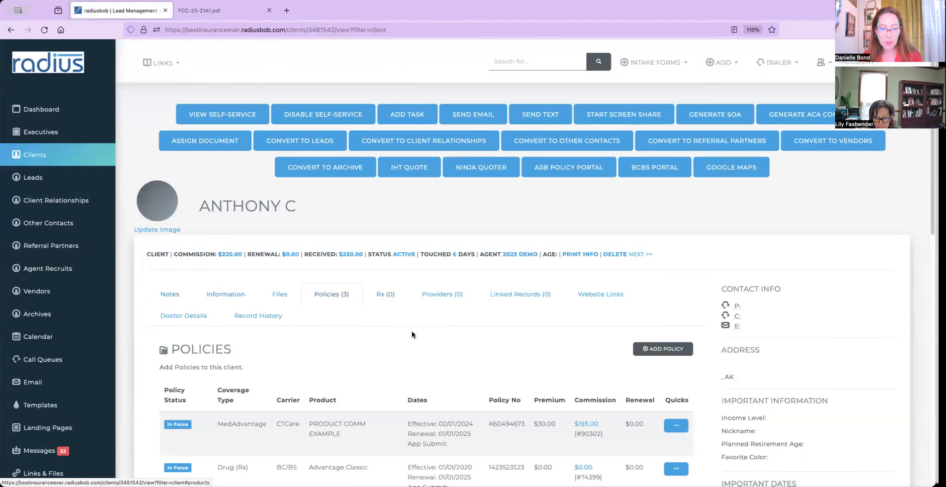
Verify the MedAdvantage schedule's received $200.00 payment and its import line, then open Account Settings.
left_click(594, 424)
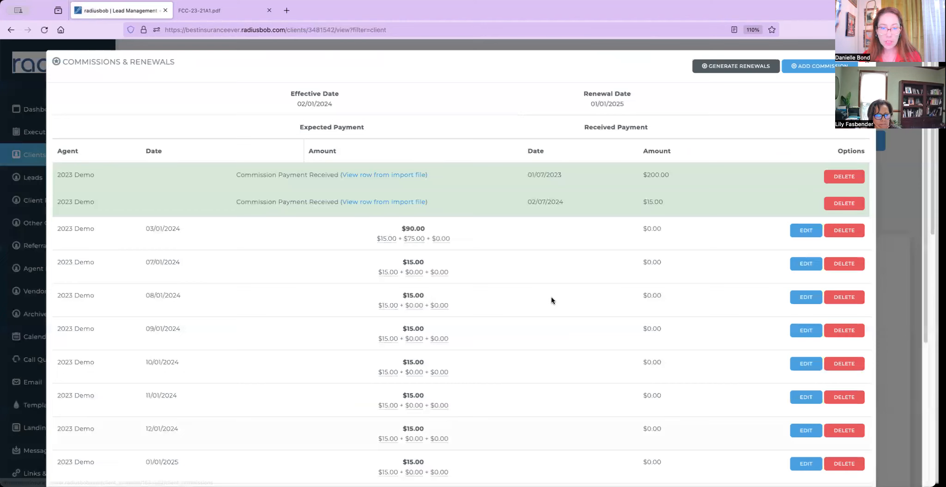
left_click_drag(401, 228, 646, 215)
left_click(667, 201)
left_click_drag(665, 175, 603, 170)
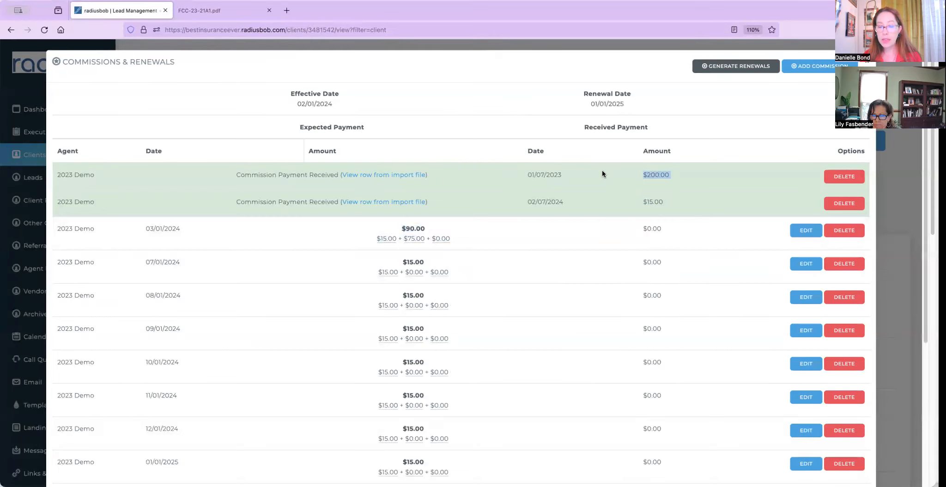
left_click(385, 180)
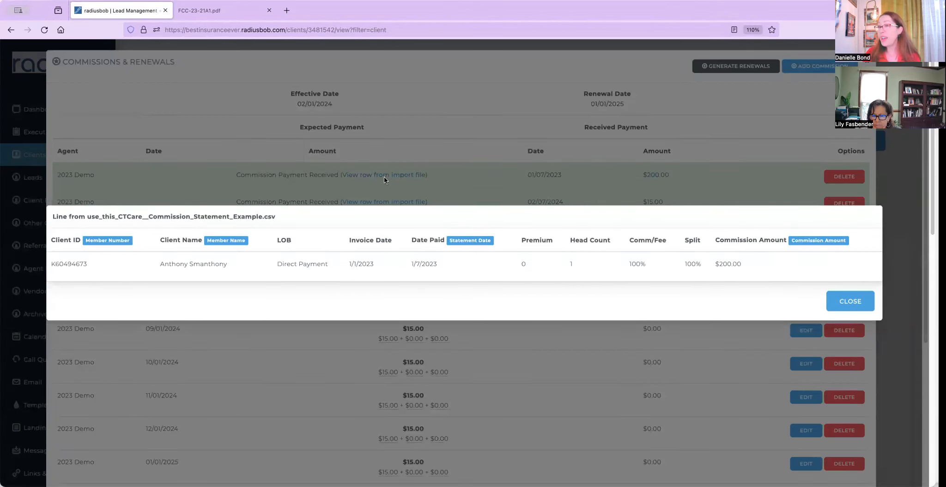
left_click(849, 301)
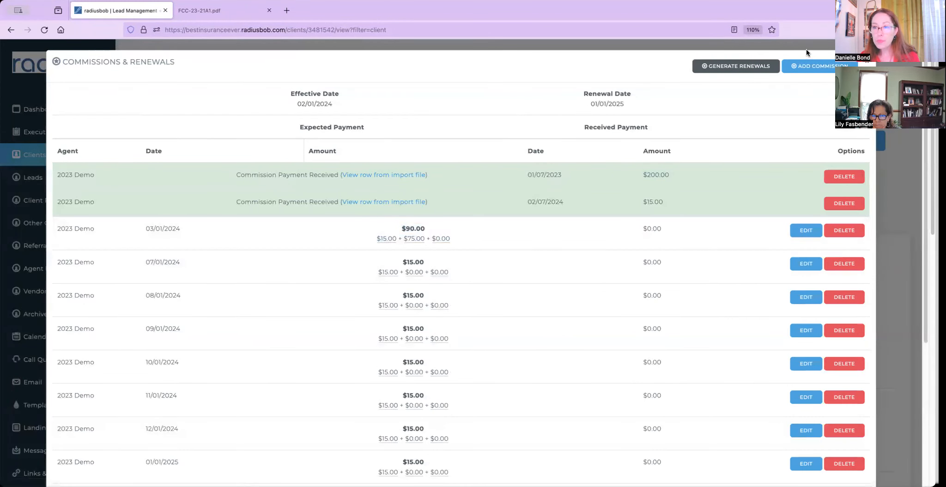
left_click(805, 44)
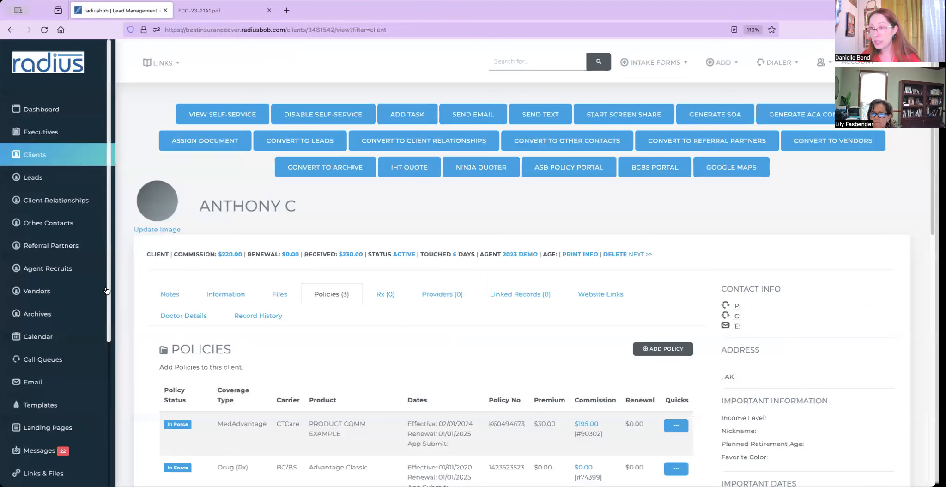
scroll(60, 347, "down", 5)
left_click(39, 428)
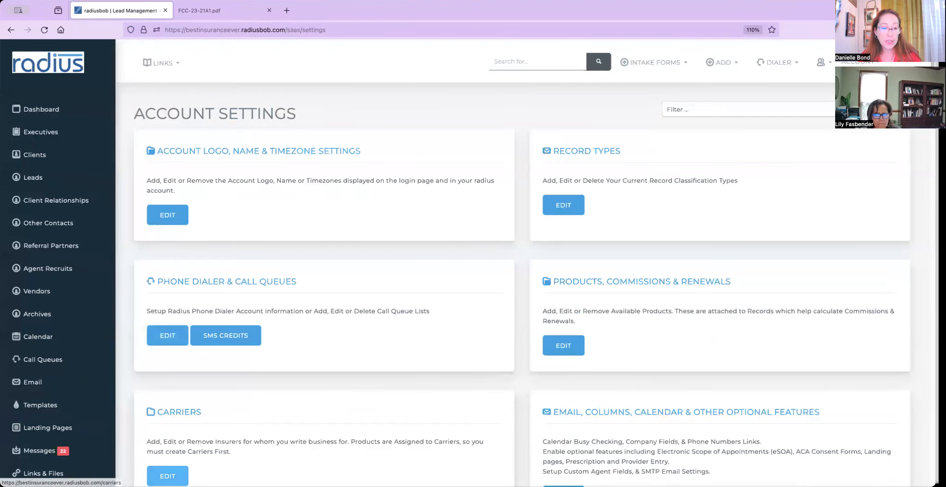
Open Aetna from the Carriers list and browse its Information, Contacts and Documents tabs.
left_click(167, 475)
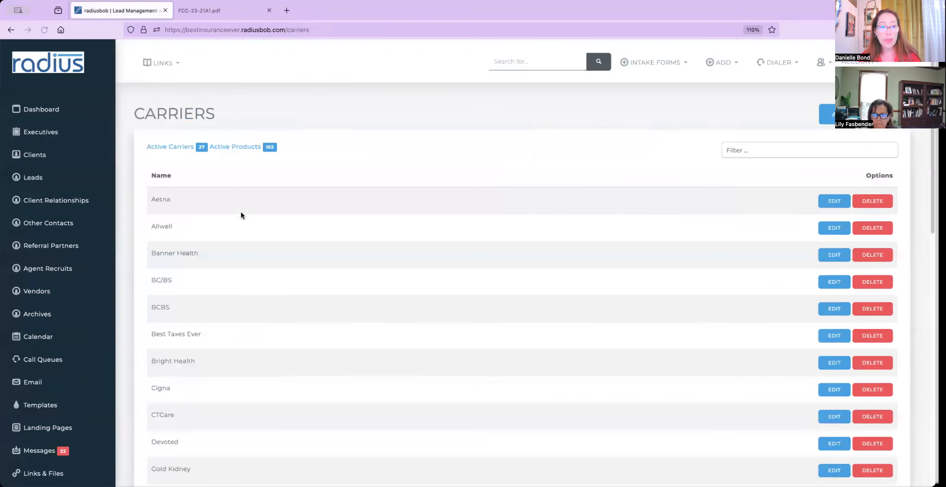
left_click(834, 200)
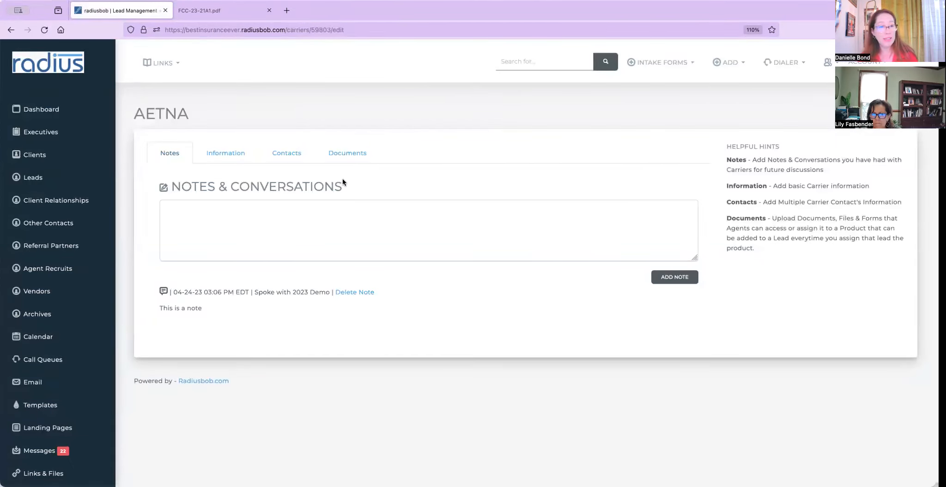
left_click(217, 153)
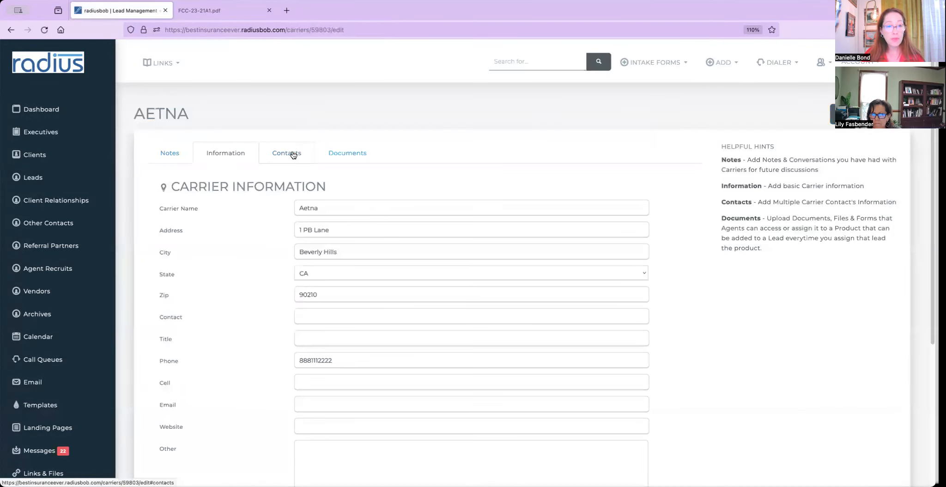
left_click(293, 155)
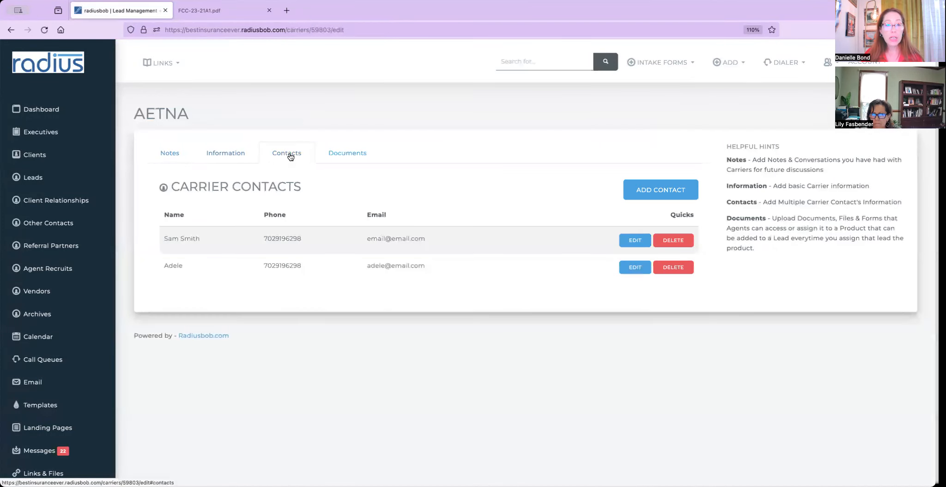
left_click(351, 158)
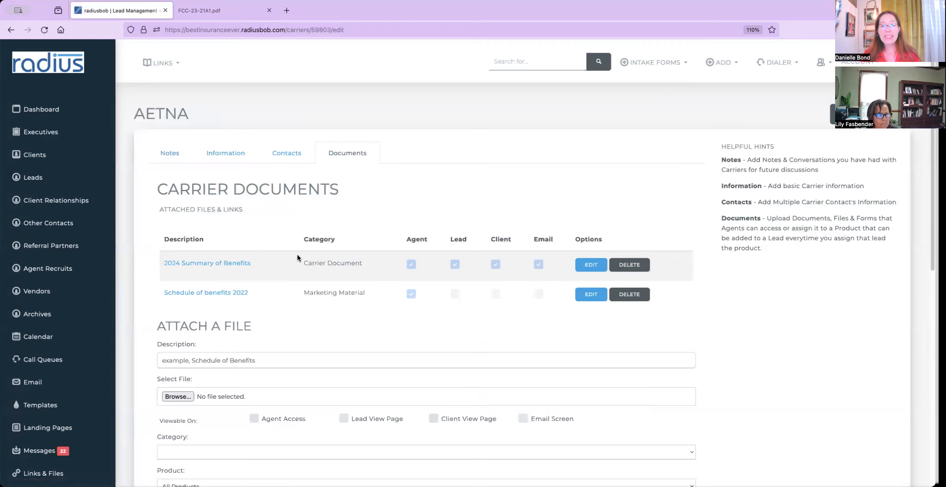
Describe the new Aetna document as PPO Gold, viewable by agents, leads, clients and email.
left_click(236, 364)
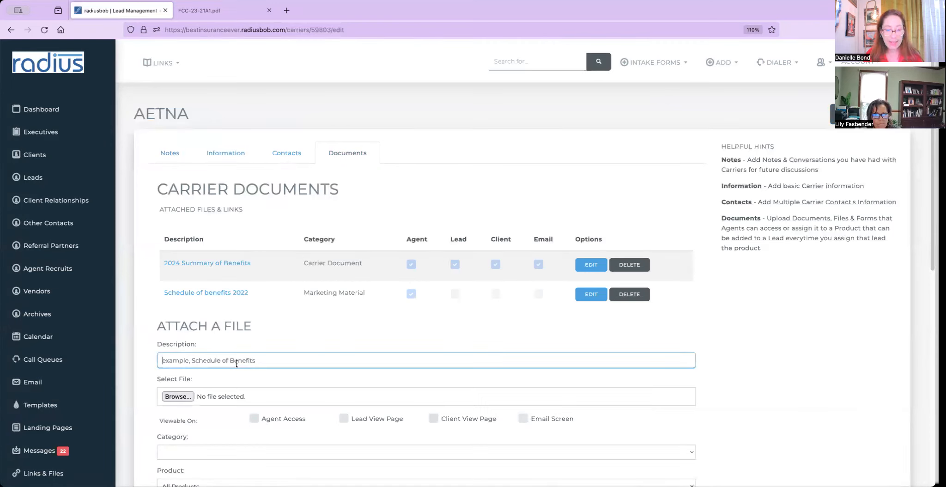
type("PPO Gold")
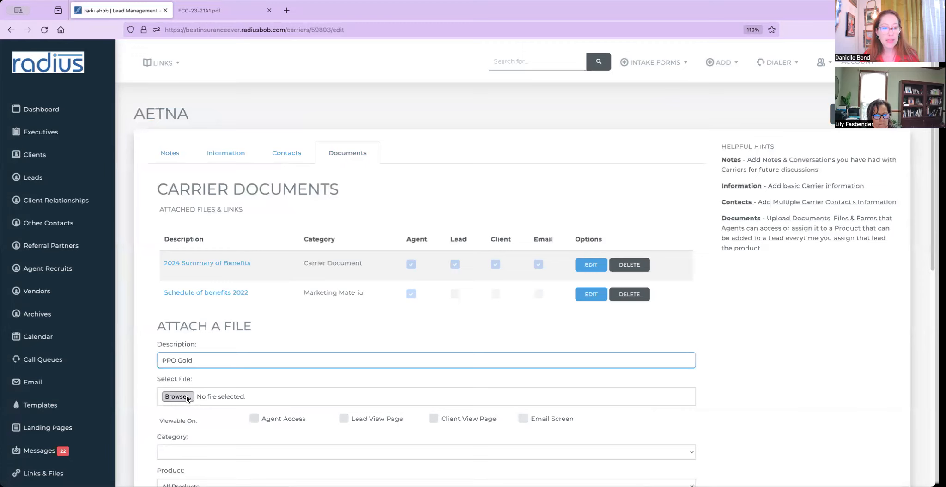
left_click(254, 419)
left_click(343, 419)
left_click(433, 419)
left_click(522, 419)
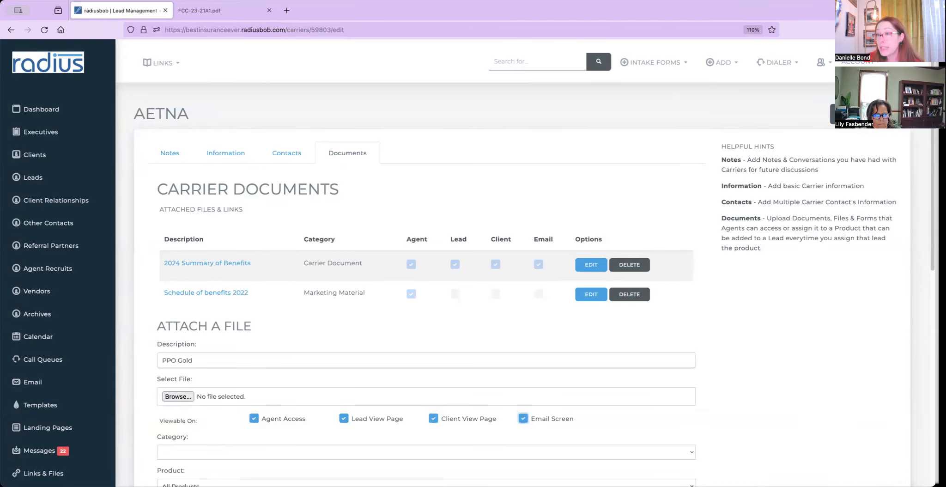
Set the document's category to Product Material and its product to PPO Gold.
scroll(449, 281, "down", 3)
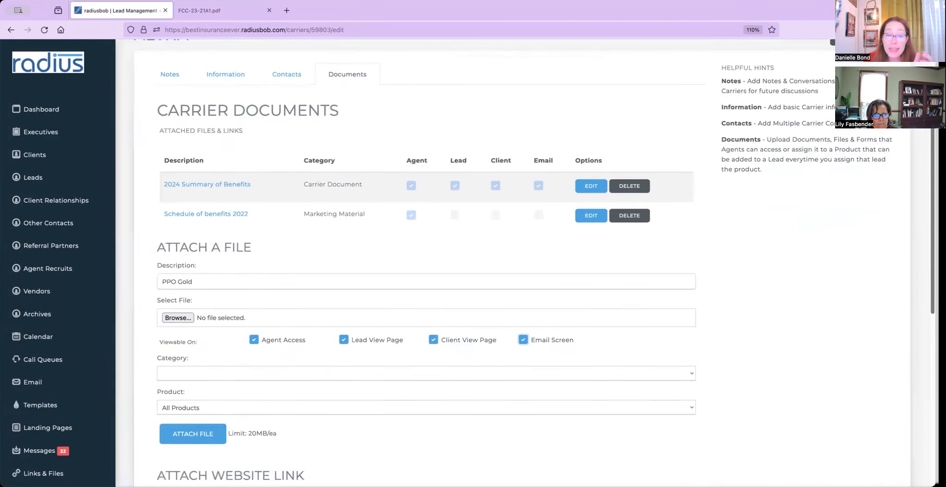
scroll(624, 342, "down", 1)
left_click(508, 359)
left_click(501, 370)
left_click(398, 393)
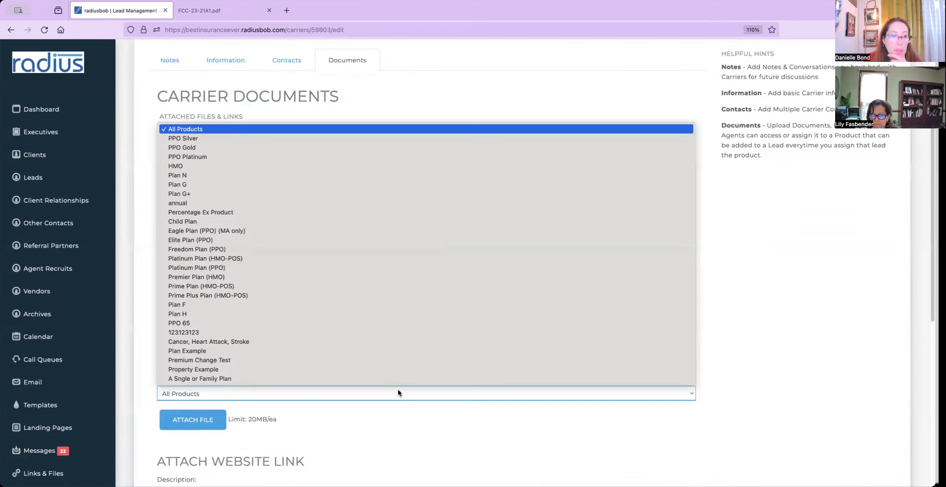
left_click(389, 146)
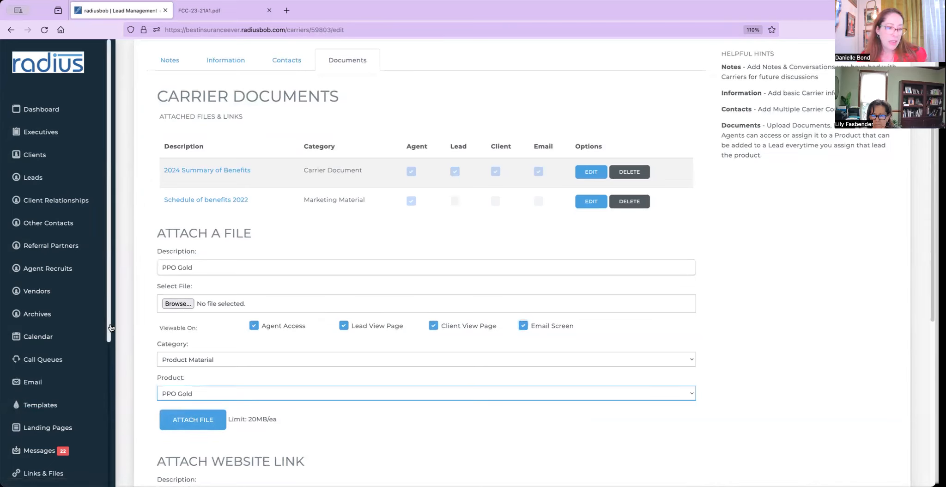
scroll(46, 332, "down", 5)
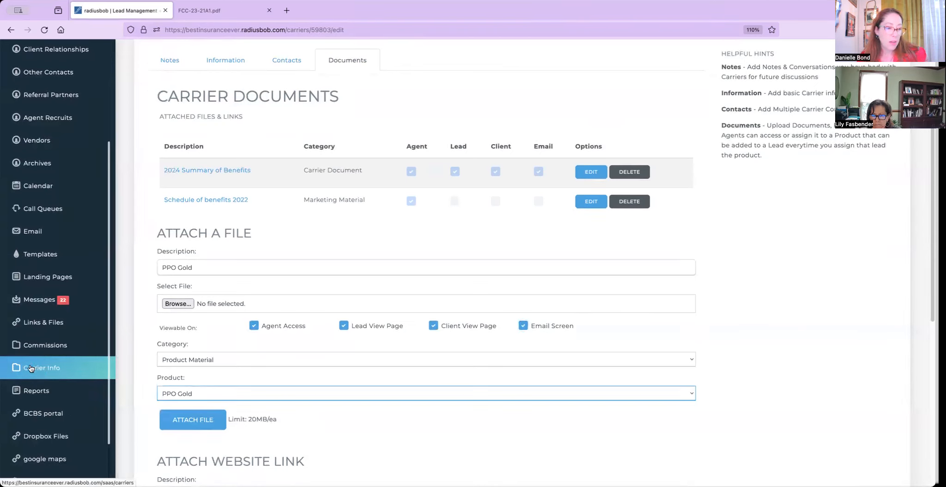
Reset the Client List filters, filter by carrier Aetna, and open the first Aetna client.
left_click(44, 369)
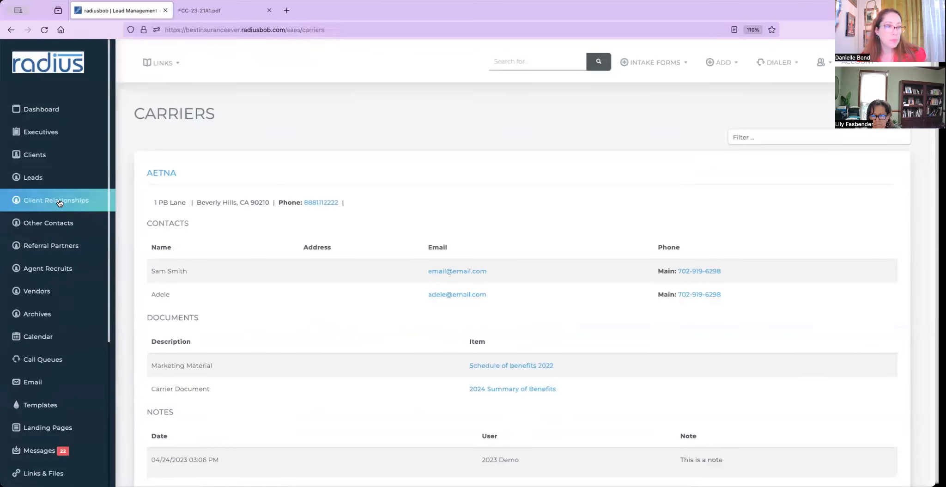
left_click(57, 156)
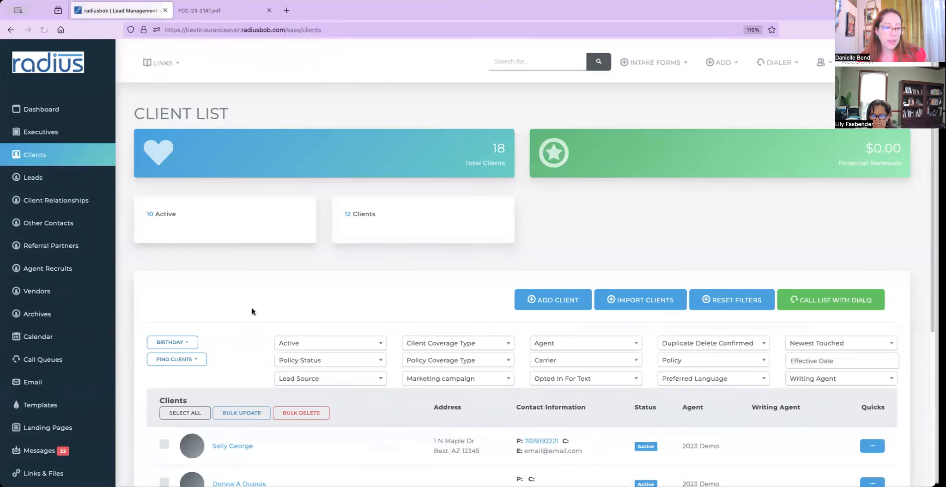
left_click(246, 451)
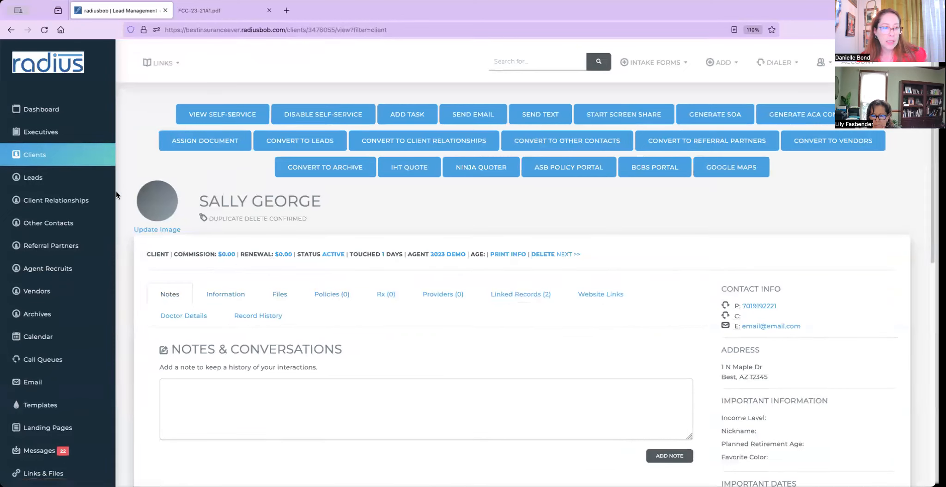
left_click(88, 158)
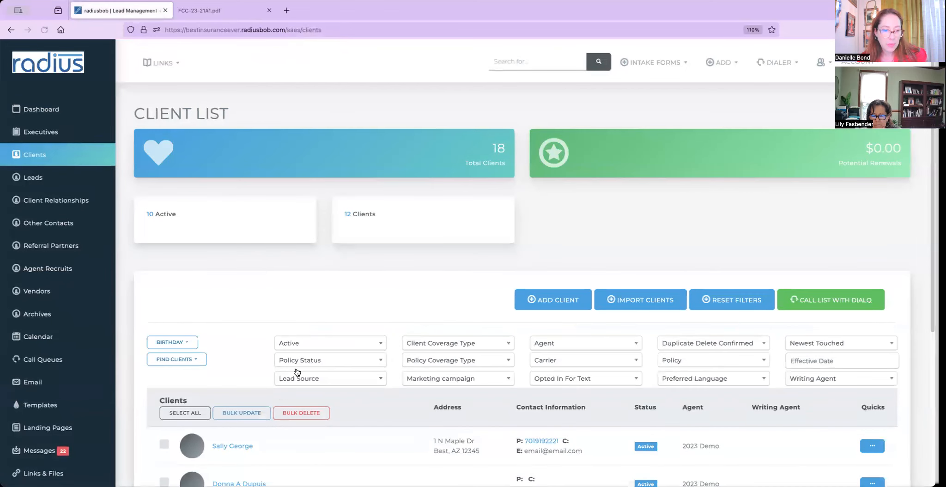
left_click(562, 364)
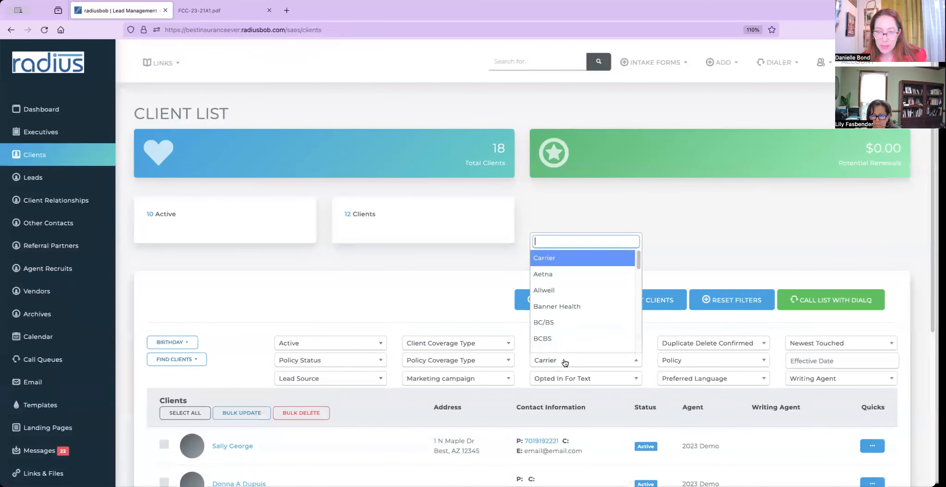
left_click(560, 275)
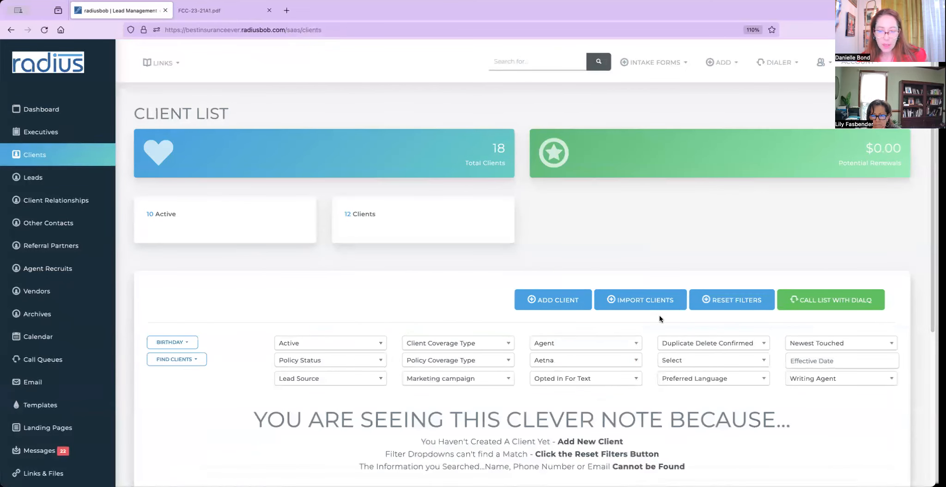
left_click(747, 305)
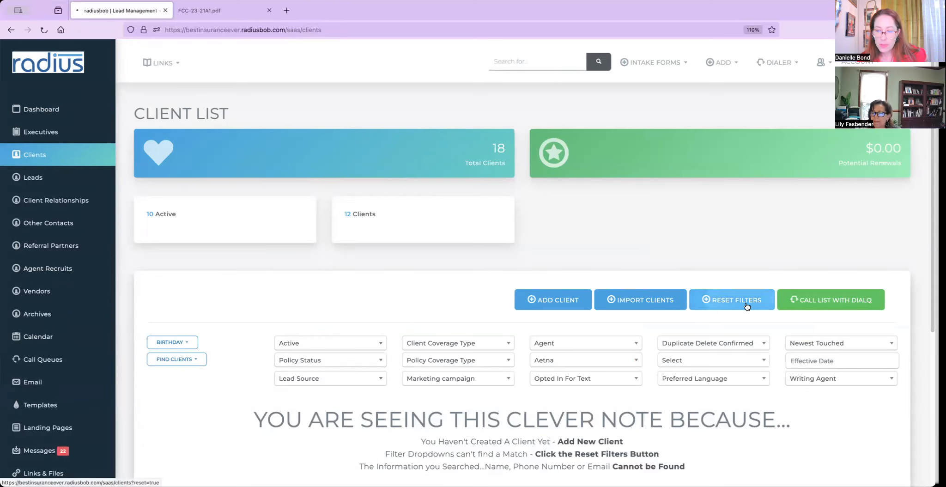
left_click(555, 361)
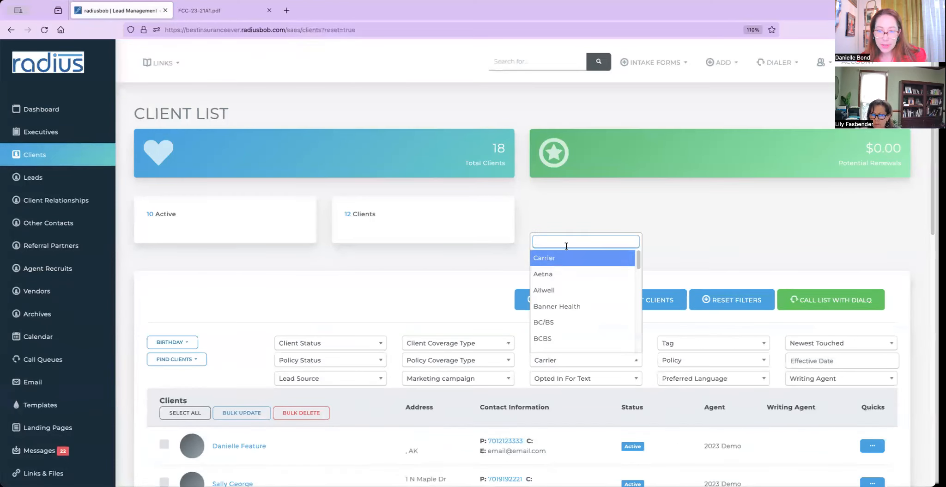
left_click(559, 275)
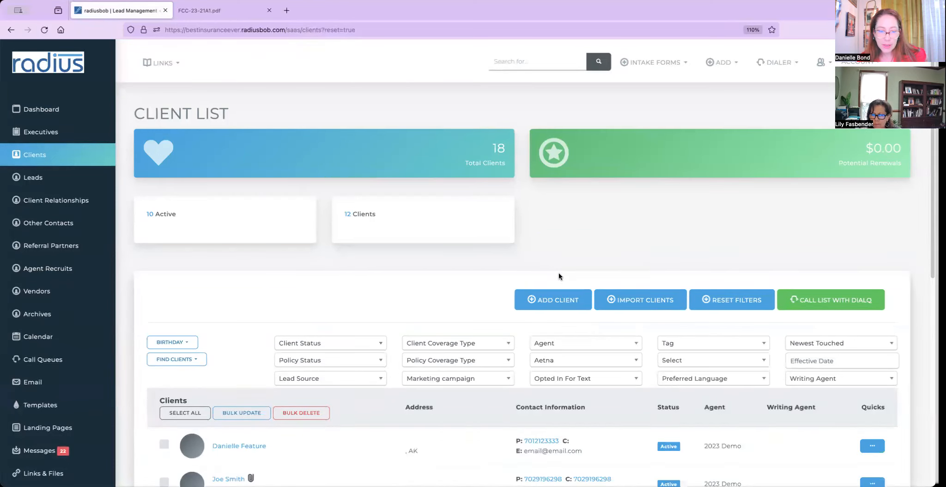
left_click(237, 446)
Preview the client's email attachment, then view Files listing the Aetna 2024 Summary of Benefits.
left_click(334, 295)
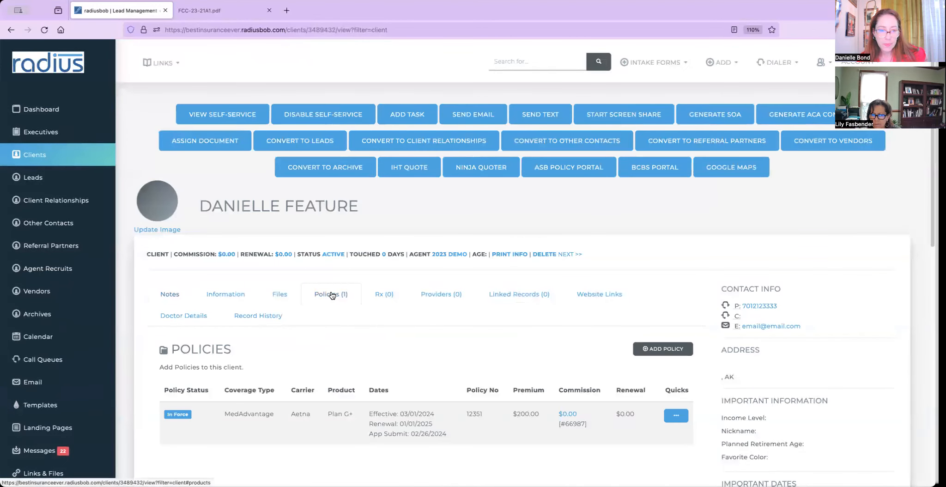
left_click(471, 120)
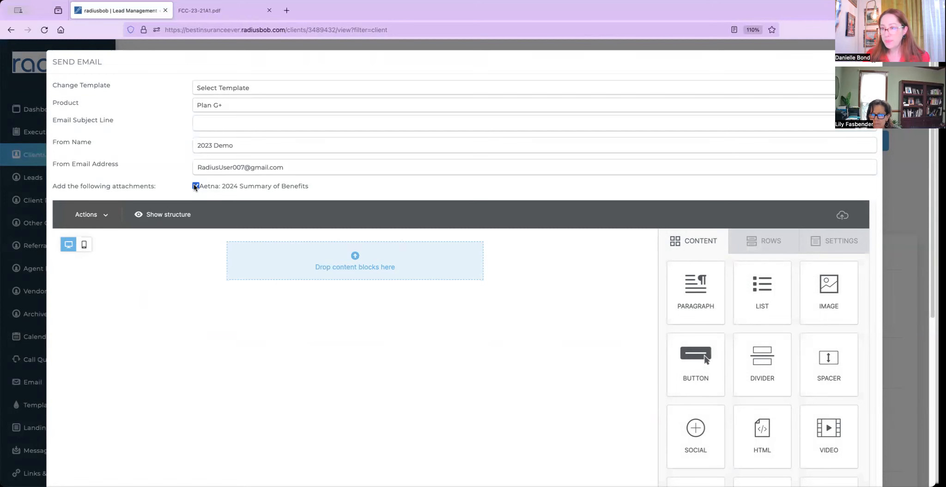
left_click(903, 206)
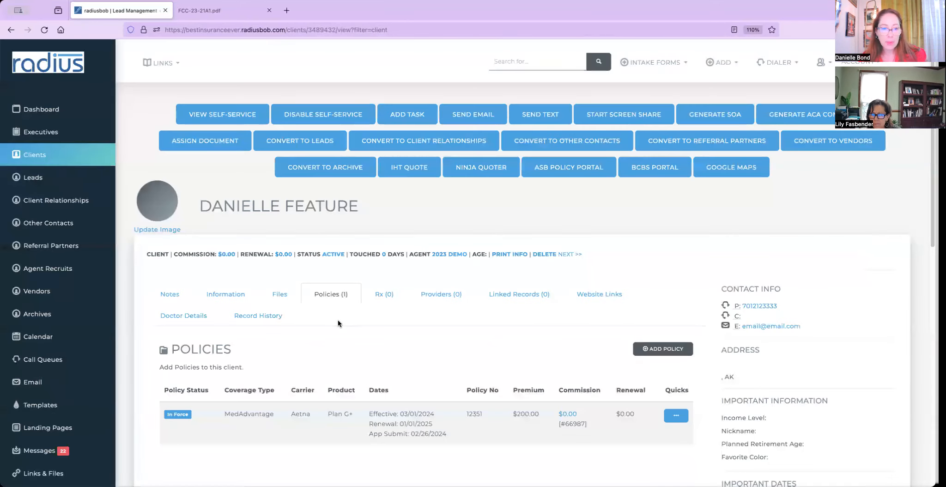
left_click(280, 295)
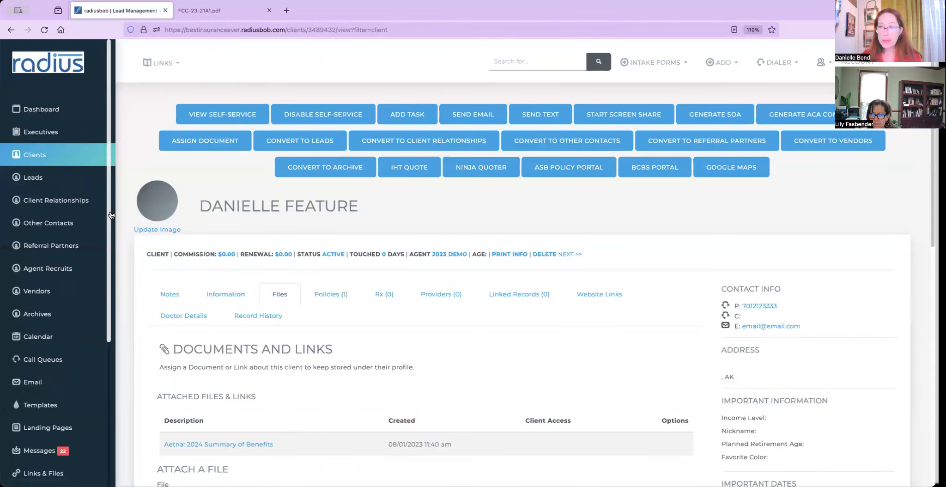
scroll(111, 275, "down", 2)
scroll(111, 275, "down", 3)
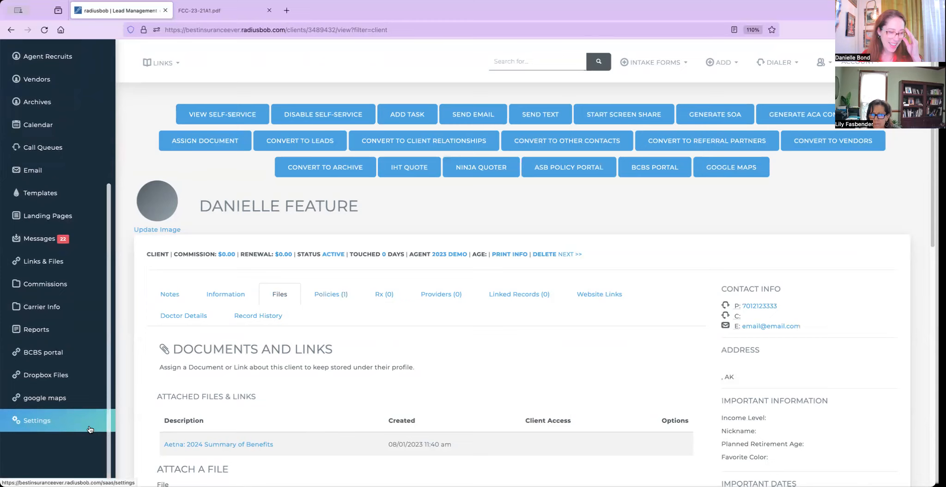
Reach the Products list via Account Settings and highlight the A Sngle or Family Plan product.
left_click(64, 417)
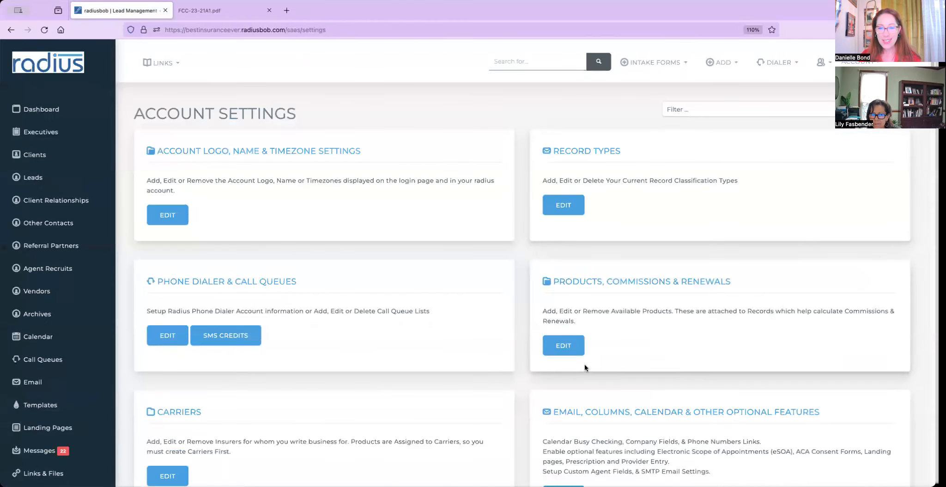
left_click(564, 347)
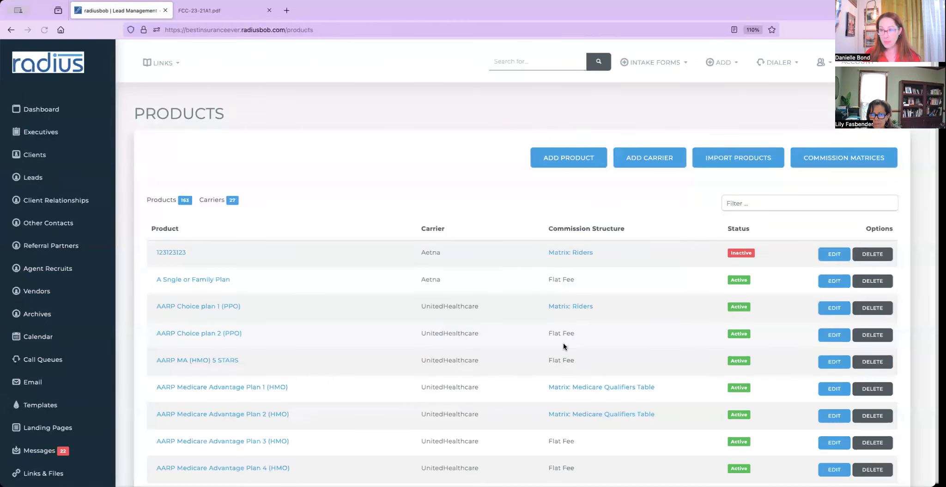
left_click(734, 157)
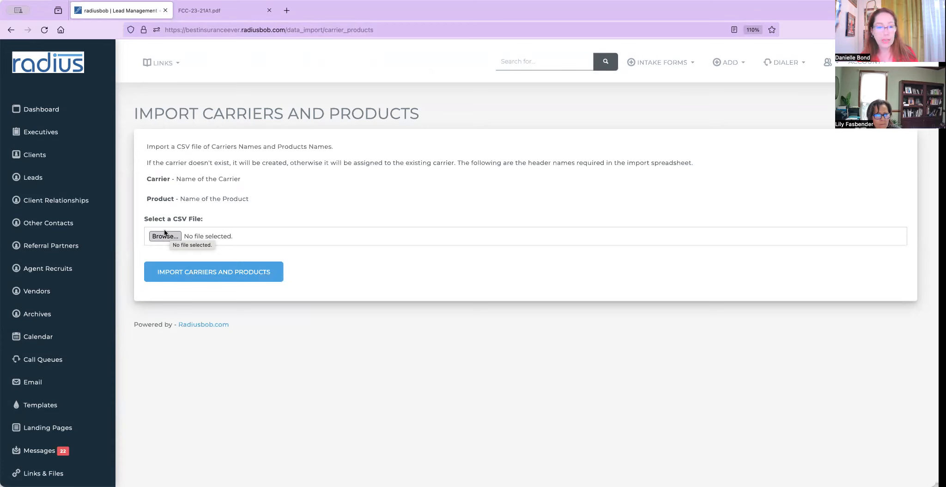
left_click(11, 30)
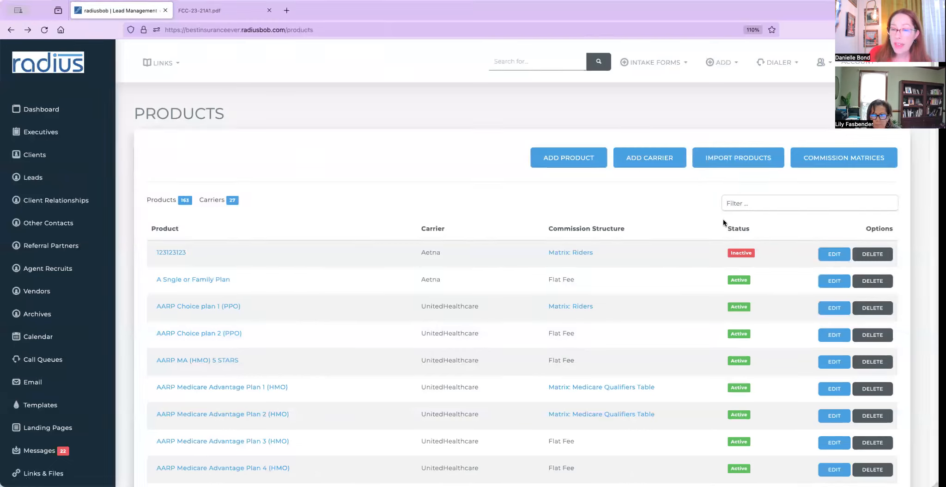
left_click_drag(146, 278, 330, 290)
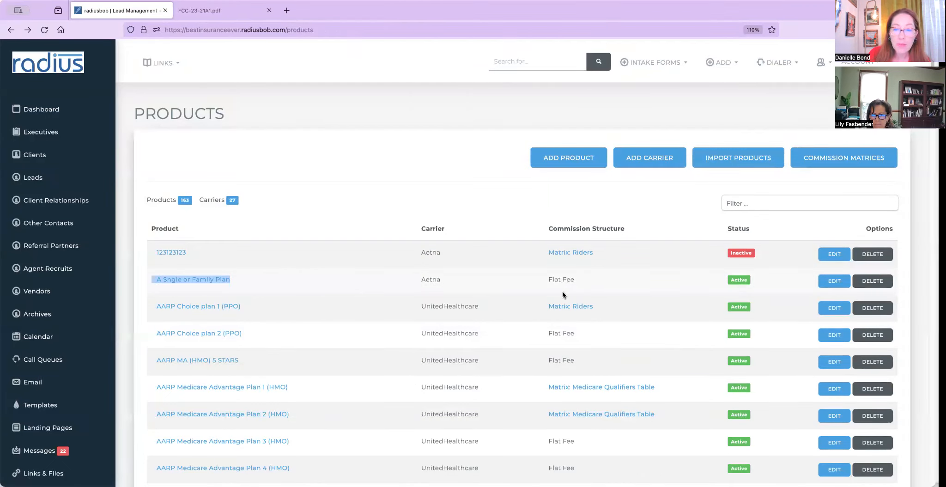
Change A Sngle or Family Plan's annual commission and annual renewal from $240.00 to 0.
left_click(834, 280)
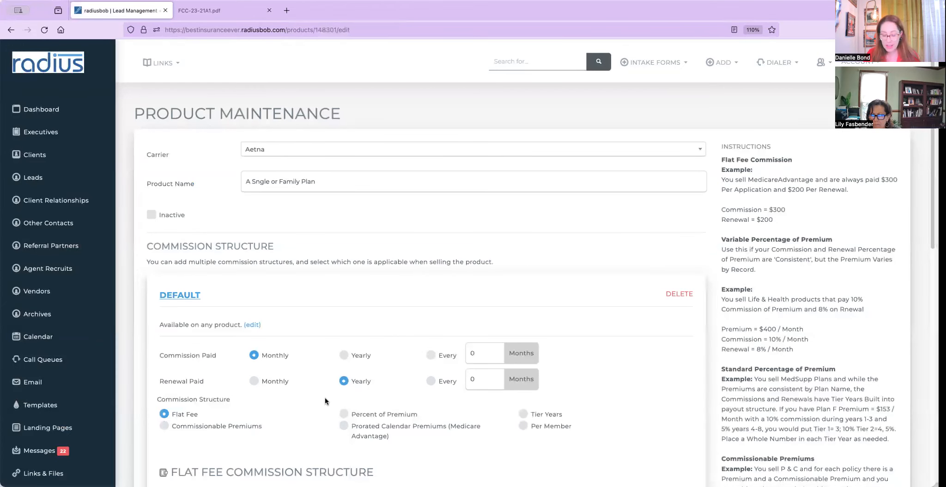
scroll(334, 404, "down", 5)
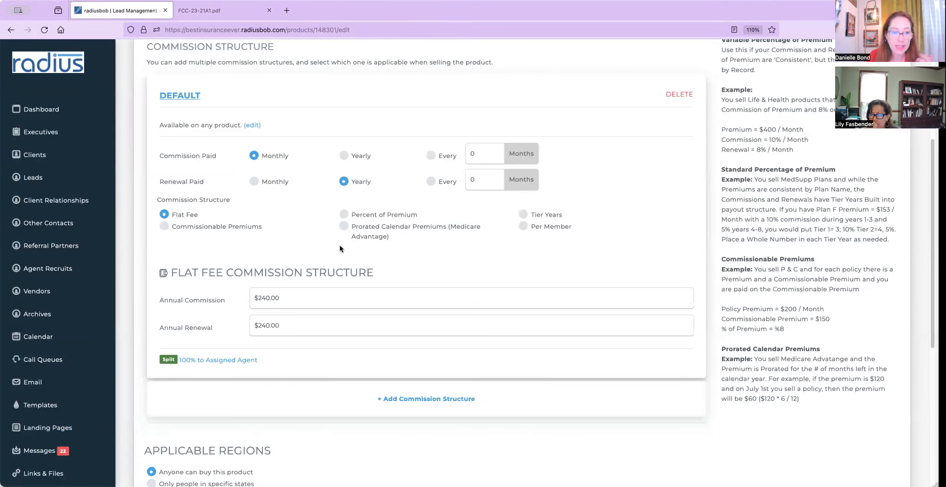
left_click(312, 298)
type("0")
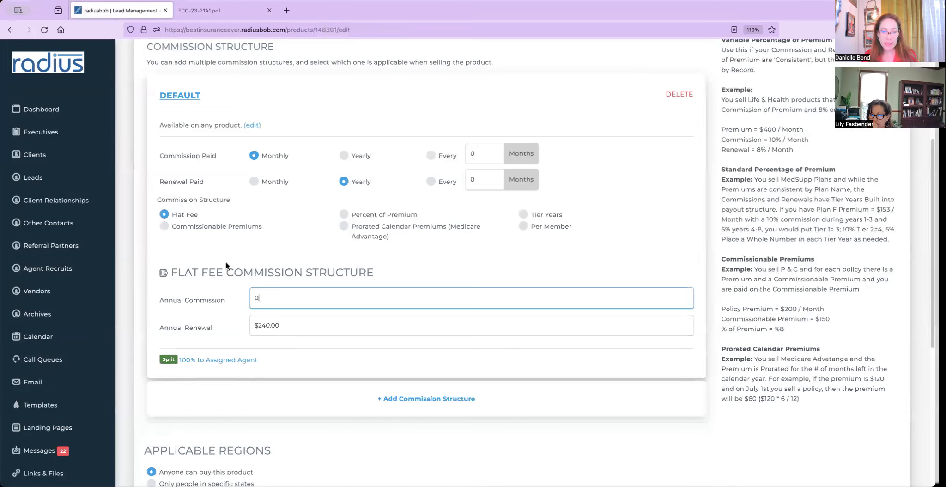
left_click(292, 332)
type("0")
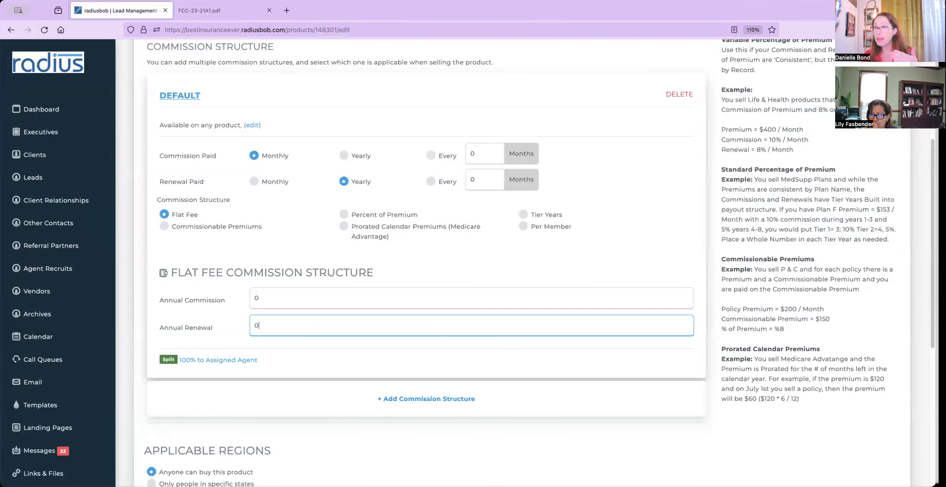
left_click(472, 269)
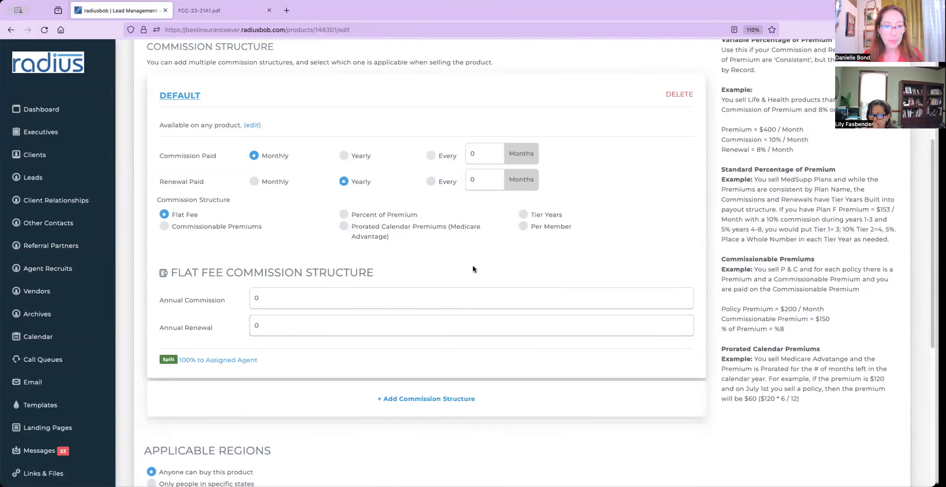
scroll(588, 272, "up", 4)
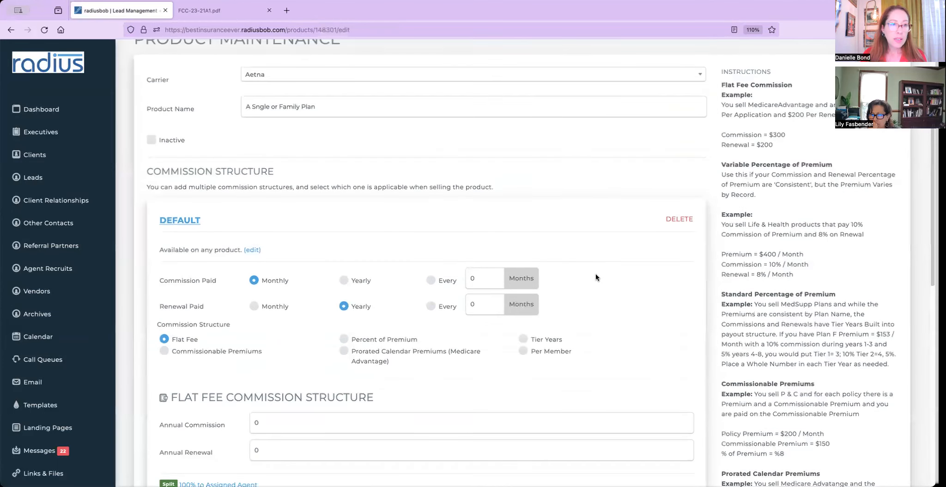
left_click(326, 181)
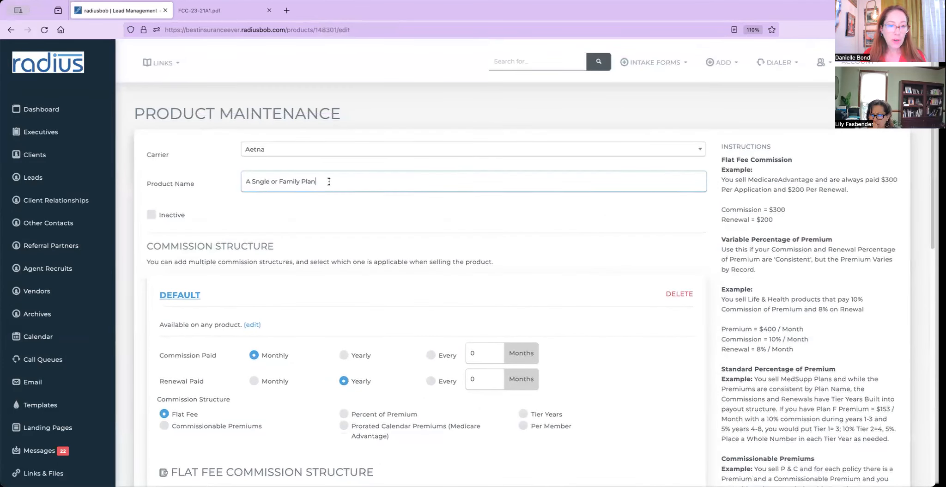
Insert the missing 'i' so the Product Name reads A Single or Family Plan.
left_click(257, 181)
type("i")
type("i")
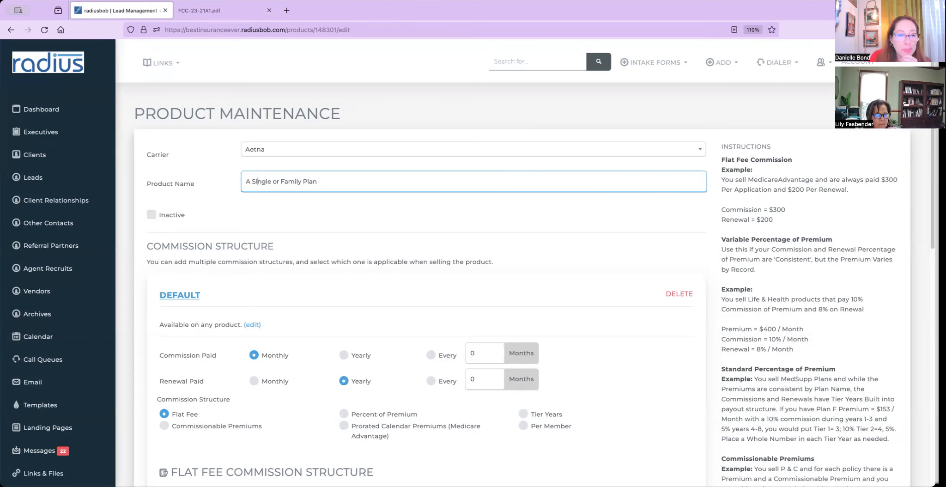
left_click(239, 267)
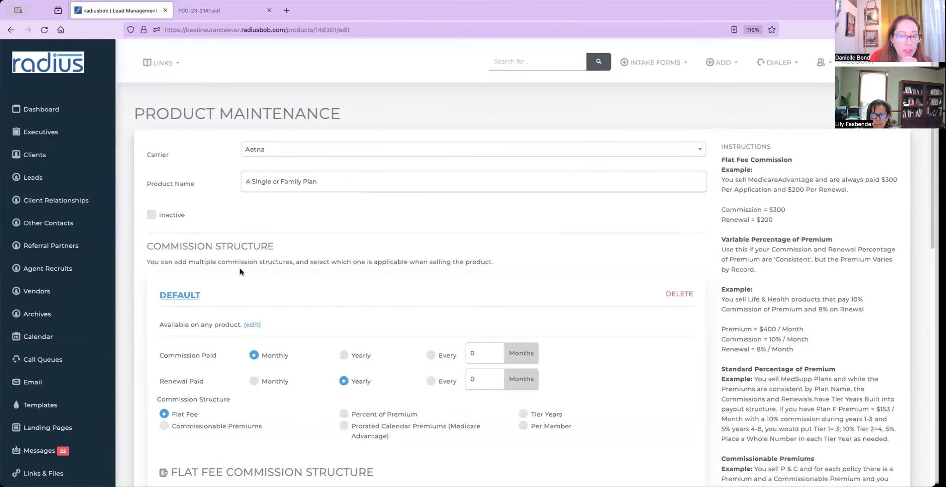
scroll(240, 267, "down", 3)
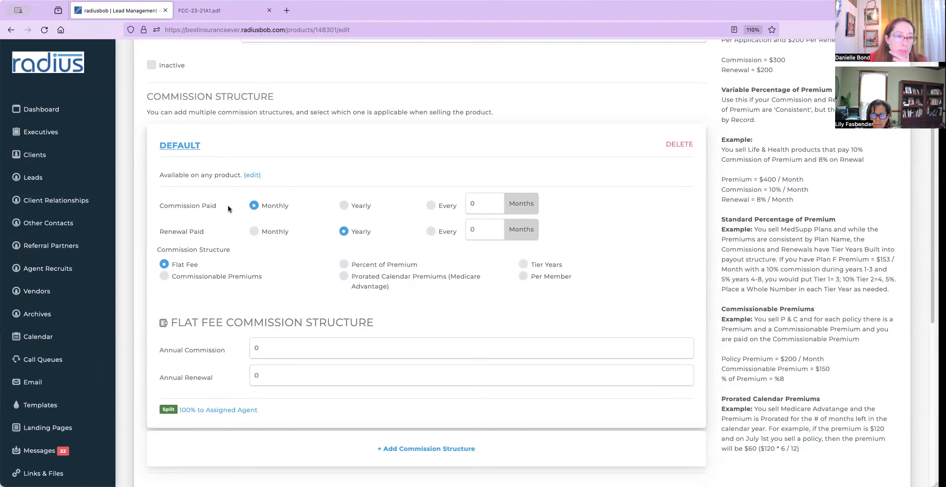
scroll(231, 208, "up", 3)
Try paying commission every 3 months, then set Commission Paid back to Monthly.
left_click(297, 350)
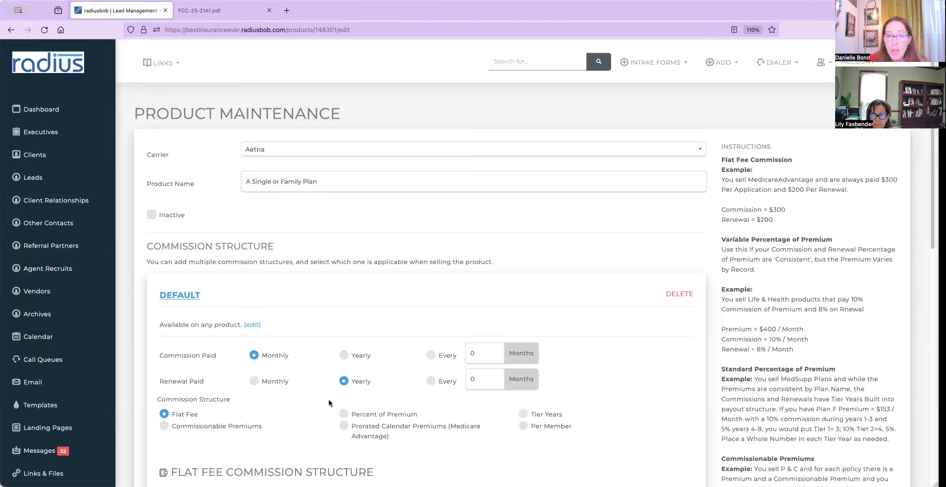
left_click(430, 355)
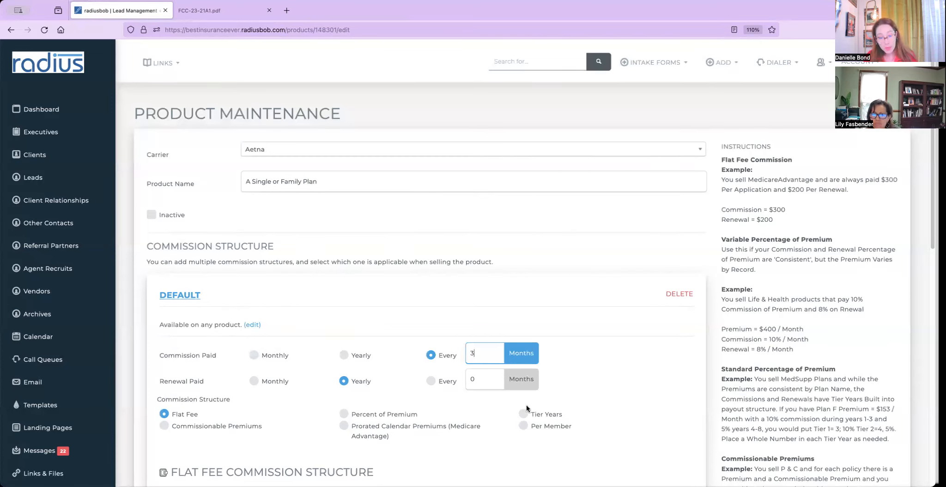
left_click(254, 355)
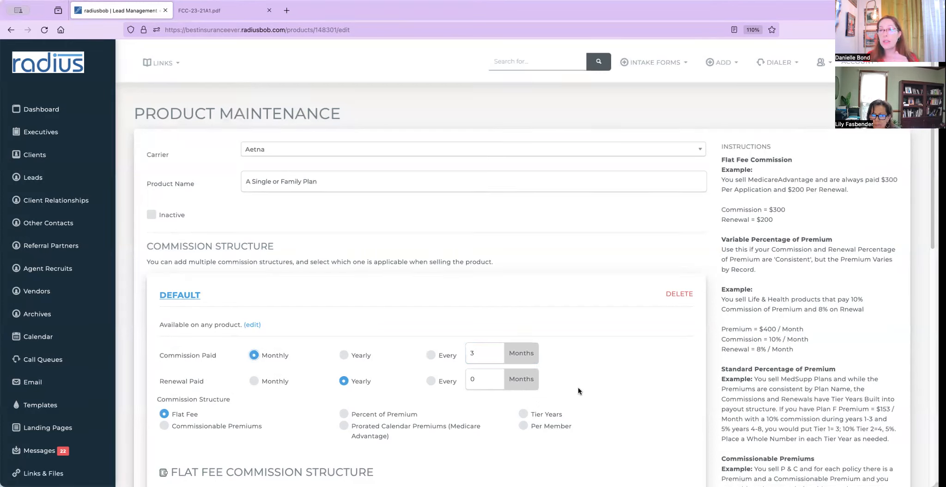
key("Down")
key("Down")
key("Down")
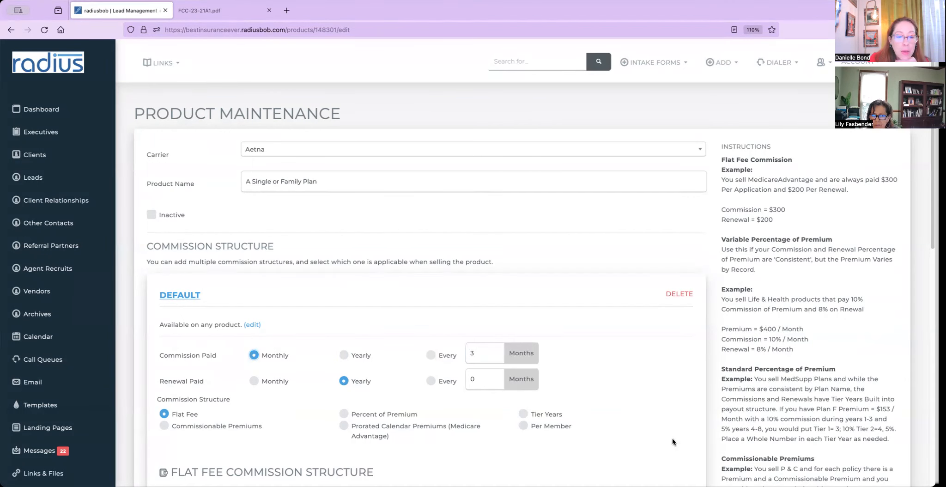
Enter 1200 in both the Annual Commission and Annual Renewal fields of the flat-fee structure.
scroll(658, 412, "down", 3)
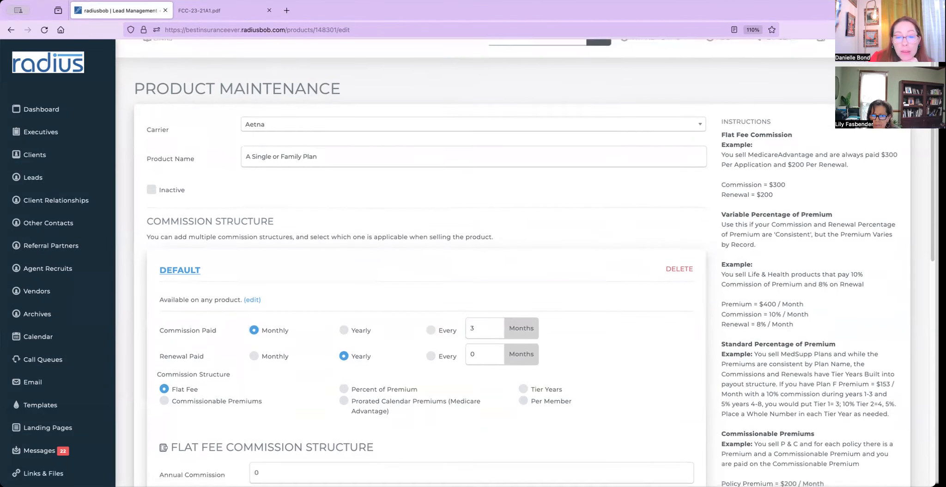
scroll(897, 235, "down", 2)
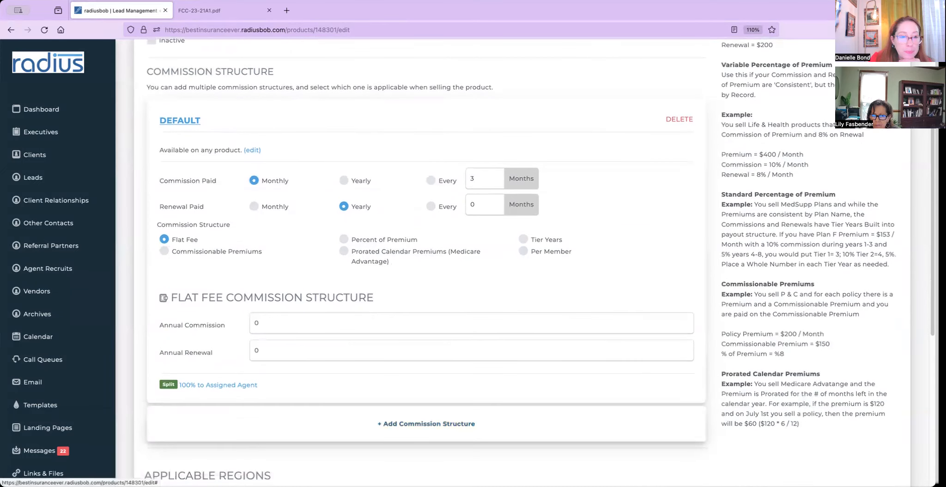
scroll(897, 235, "down", 2)
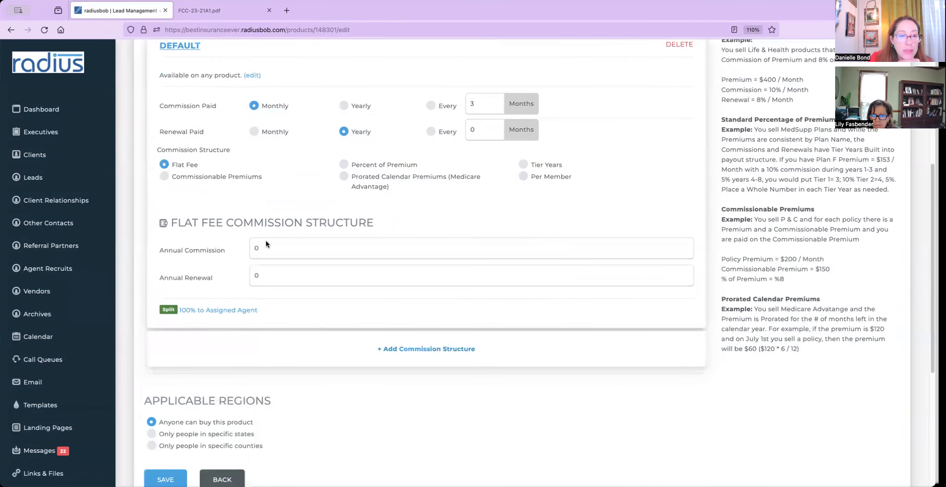
double_click(301, 253)
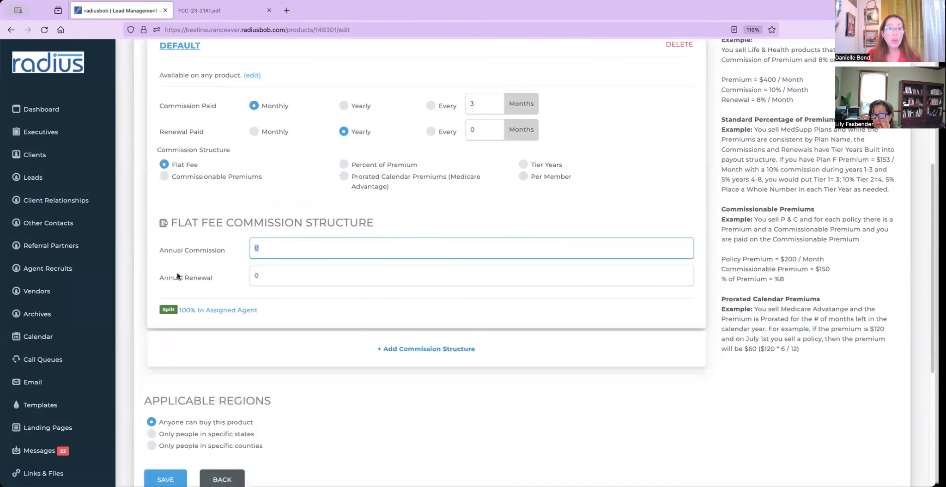
left_click_drag(154, 247, 213, 253)
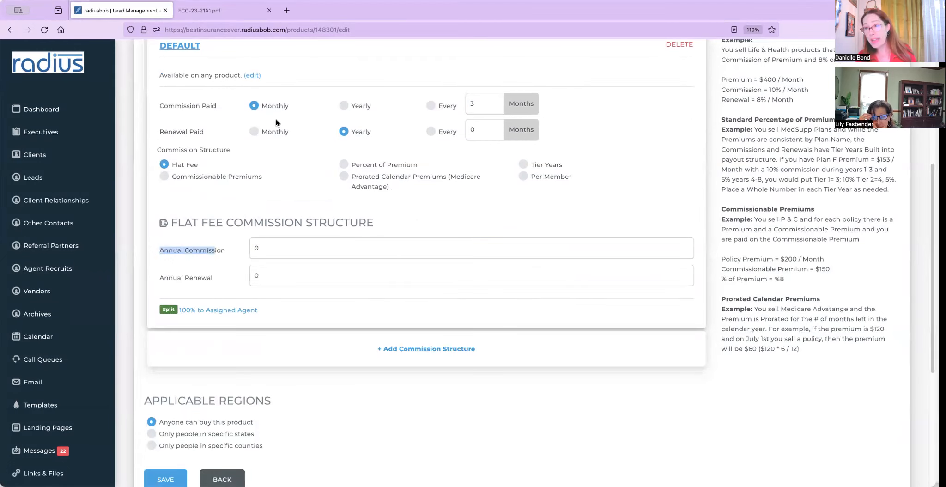
double_click(271, 248)
type("1200")
key("Tab")
type("1200")
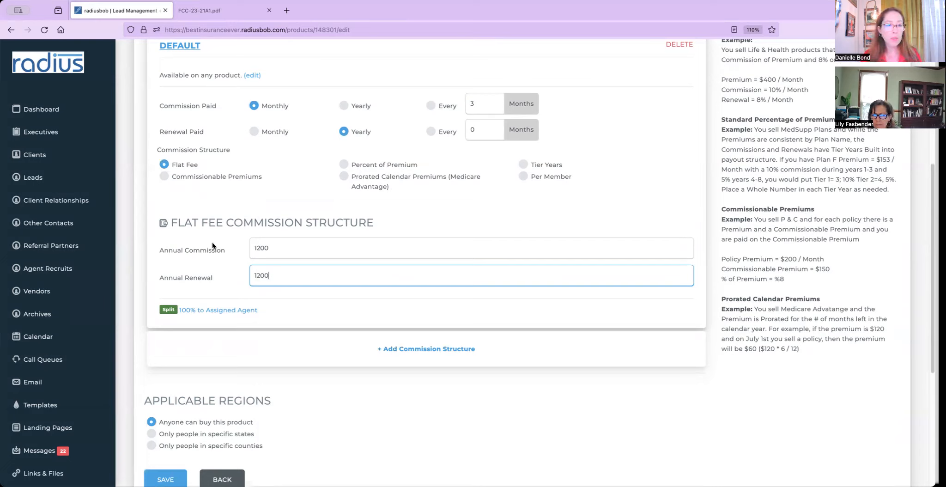
double_click(163, 252)
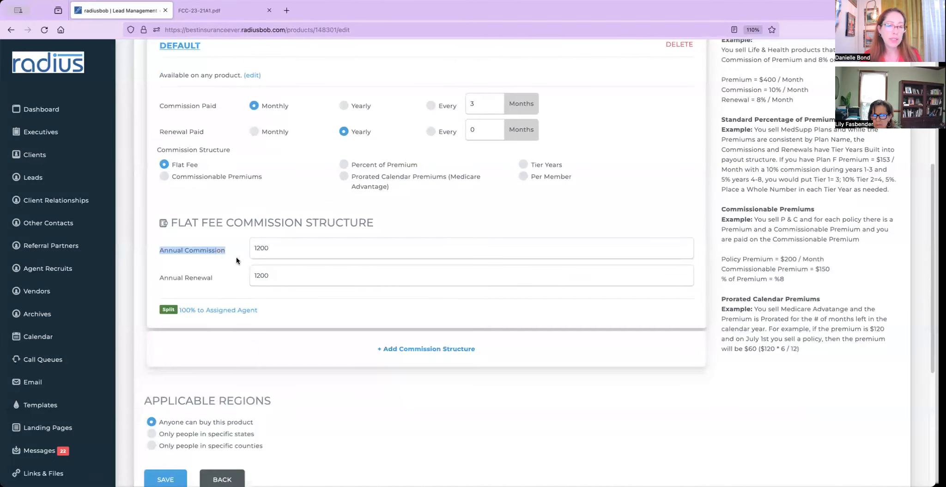
Switch to Percent of Premium with 85% commission paid monthly and a 35% renewal.
left_click(344, 164)
left_click(357, 251)
type("85")
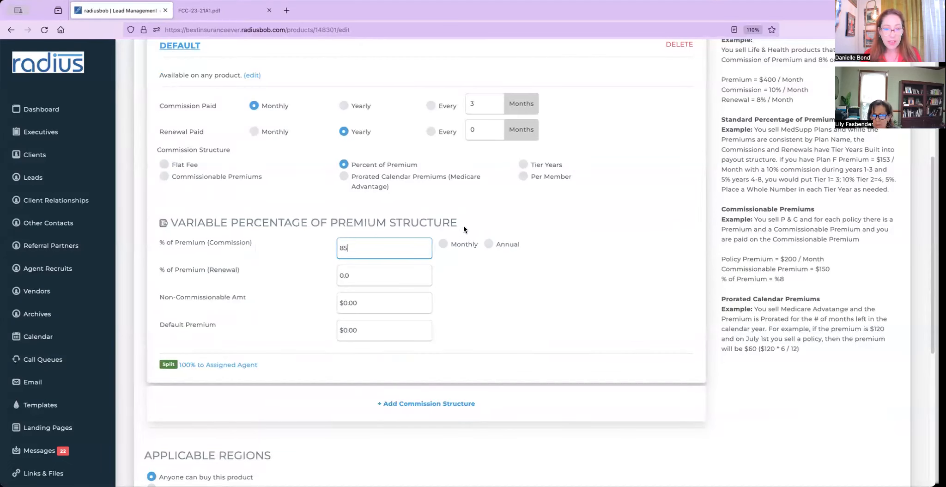
left_click(442, 244)
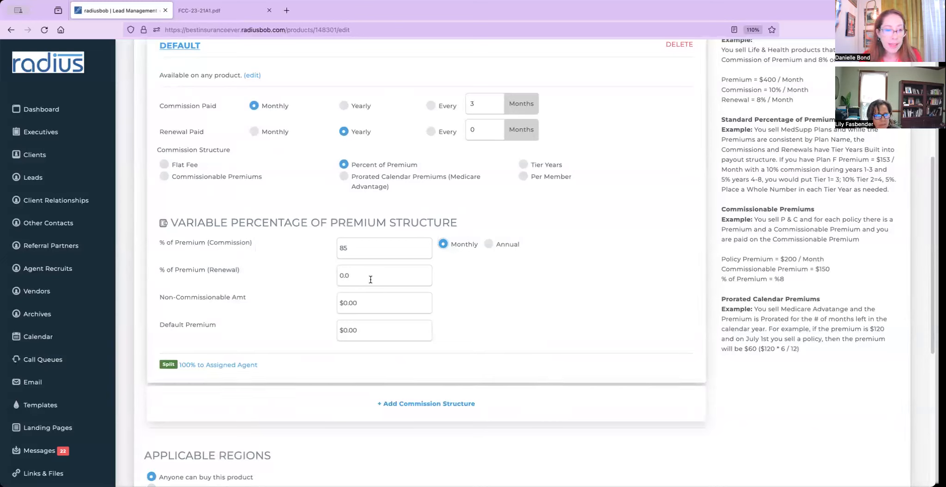
left_click_drag(429, 275, 319, 277)
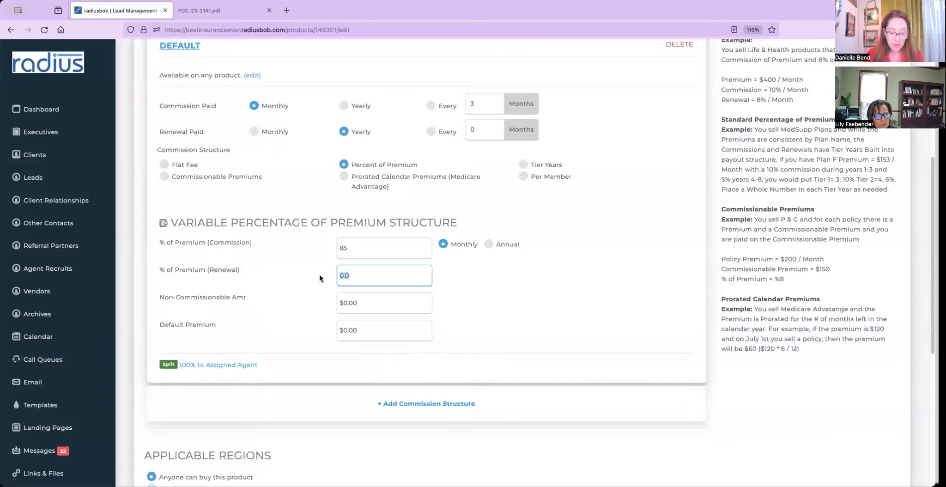
Set the non-commissionable amount to 2000 and the default premium to 10000.
left_click_drag(367, 303, 330, 299)
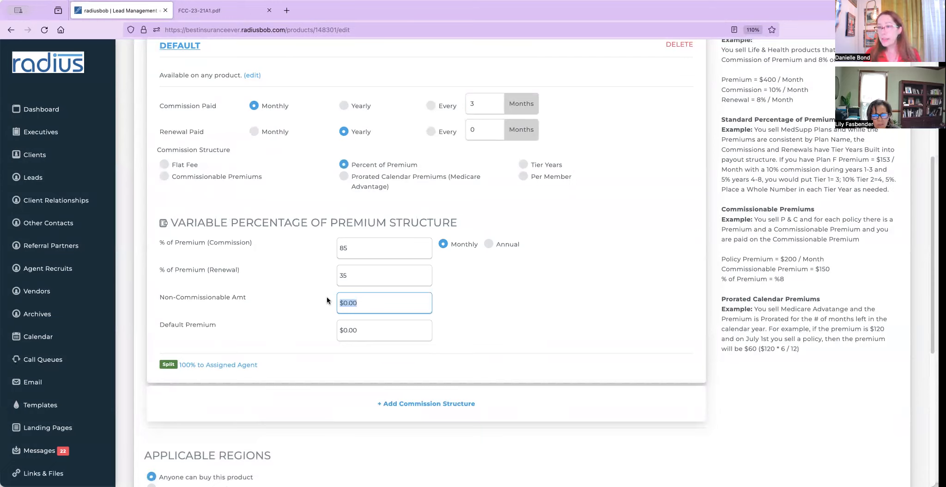
type("2000")
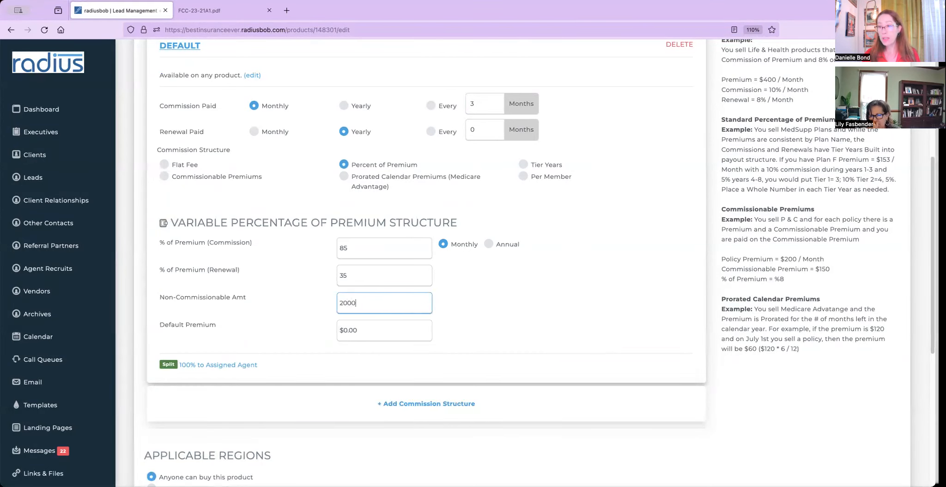
left_click(373, 326)
key("BackSpace")
key("BackSpace")
key("BackSpace")
key("BackSpace")
key("BackSpace")
type("10000")
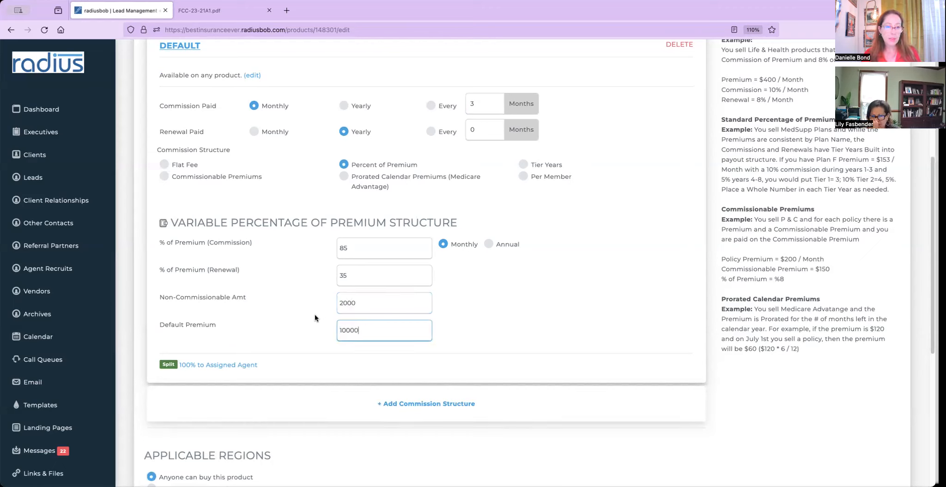
left_click(346, 331)
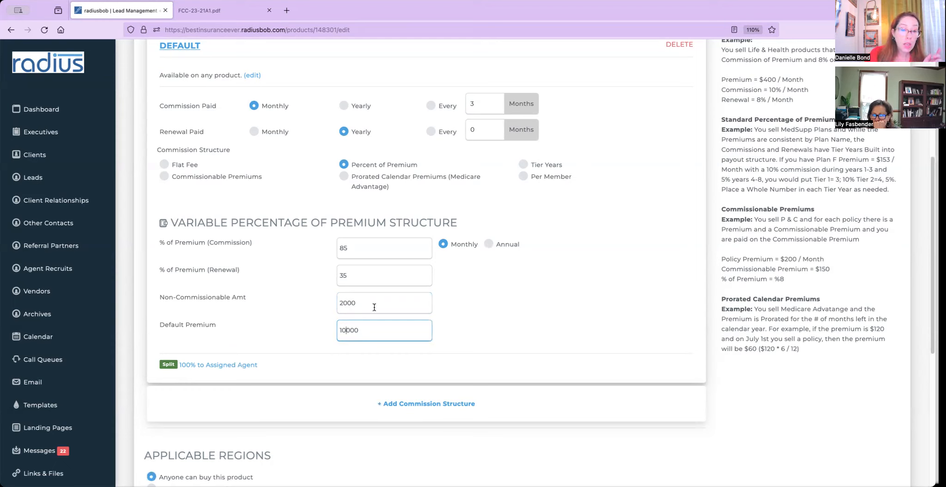
left_click_drag(344, 304, 362, 305)
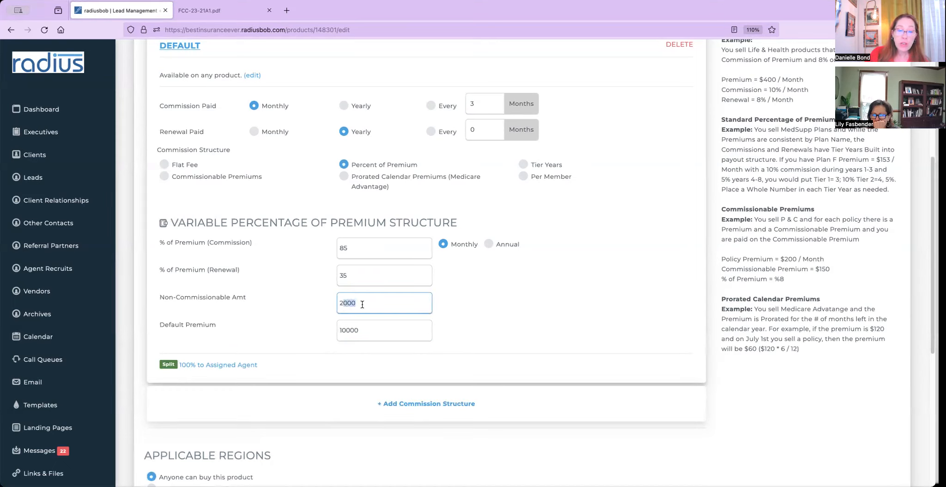
left_click(362, 332)
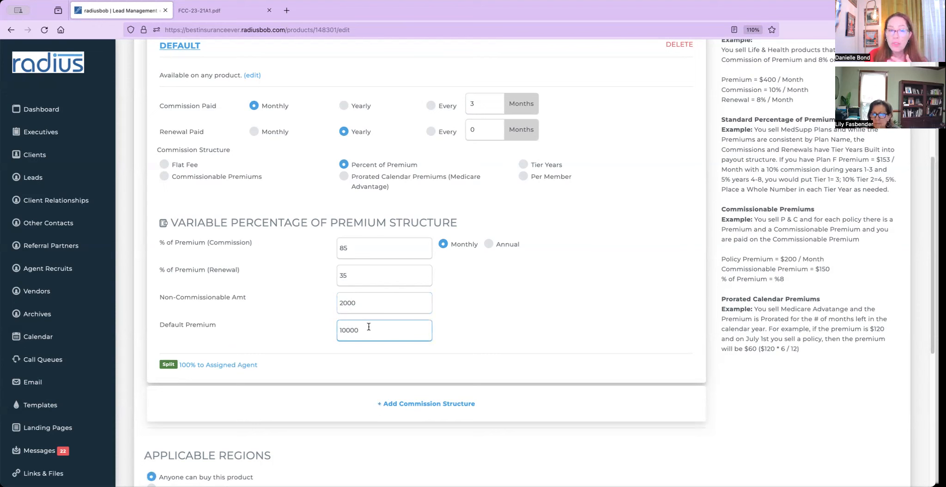
key("super+a")
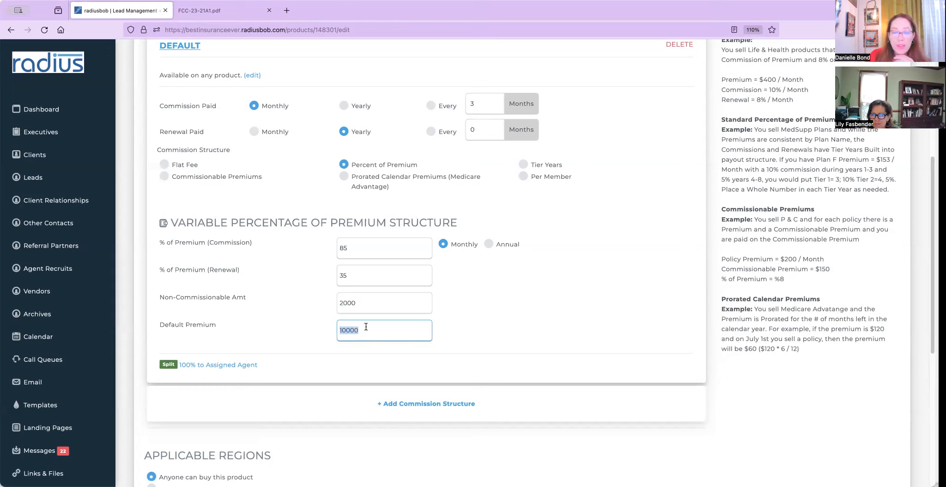
left_click(469, 309)
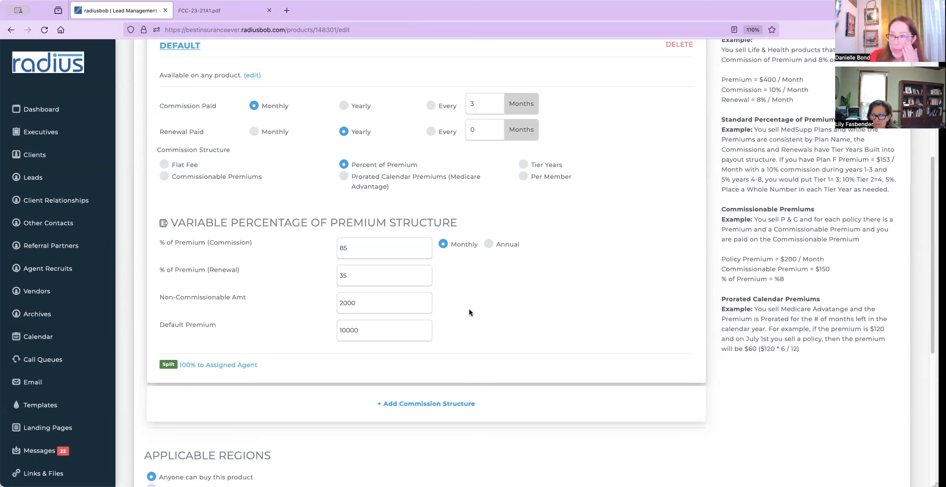
left_click_drag(392, 330, 255, 324)
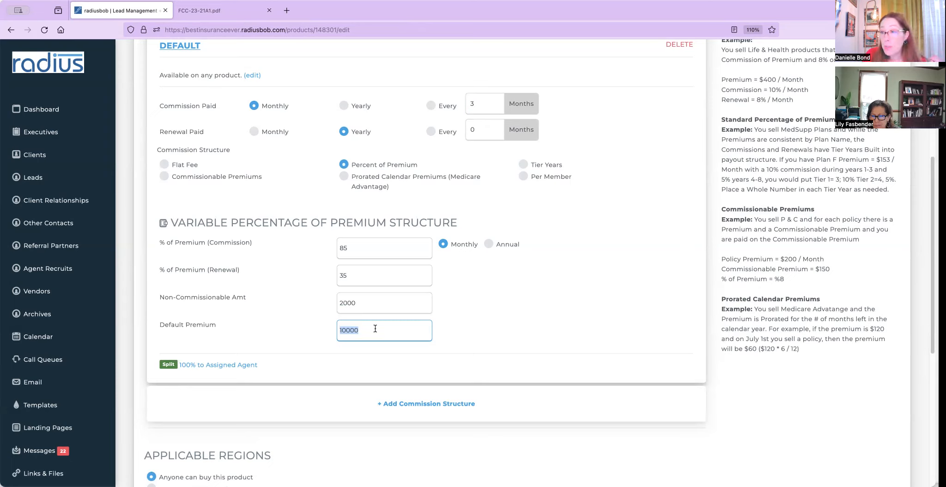
left_click_drag(239, 325, 179, 325)
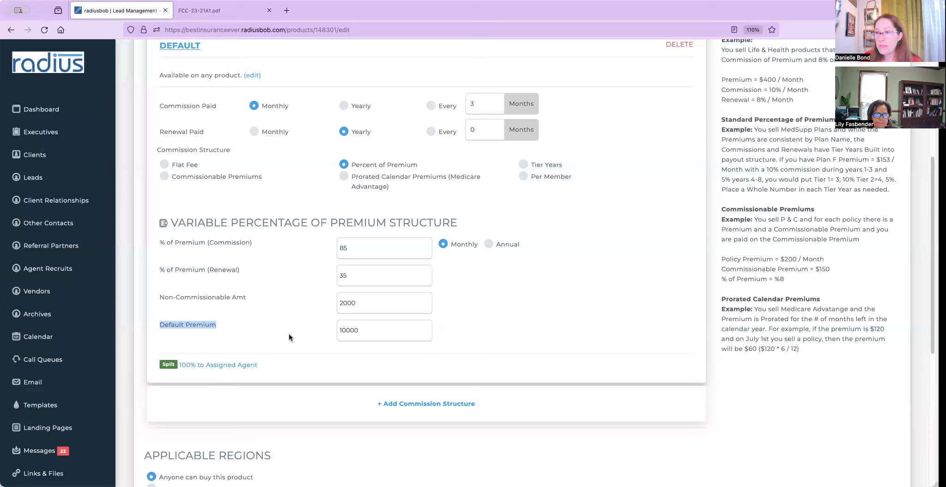
left_click(475, 321)
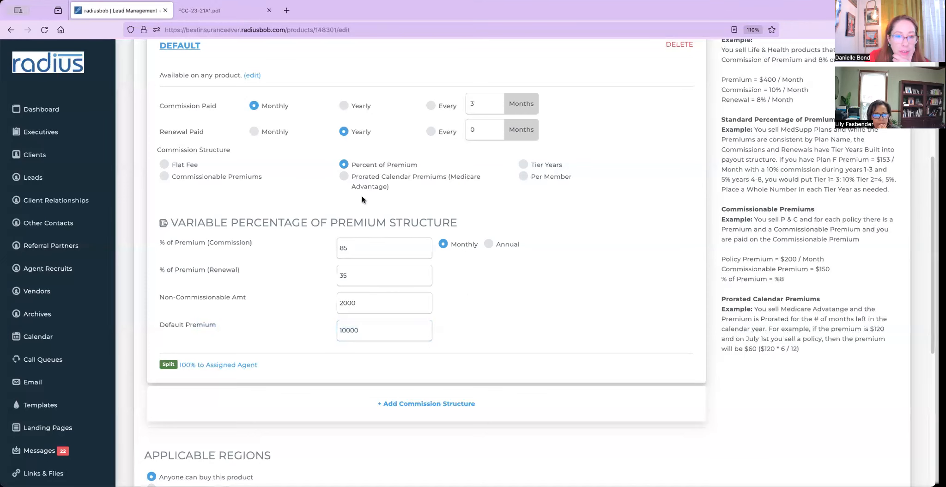
Switch to Tier Years with a 200 premium and a prorated first year, with tiers kept as percent of premium.
left_click(522, 165)
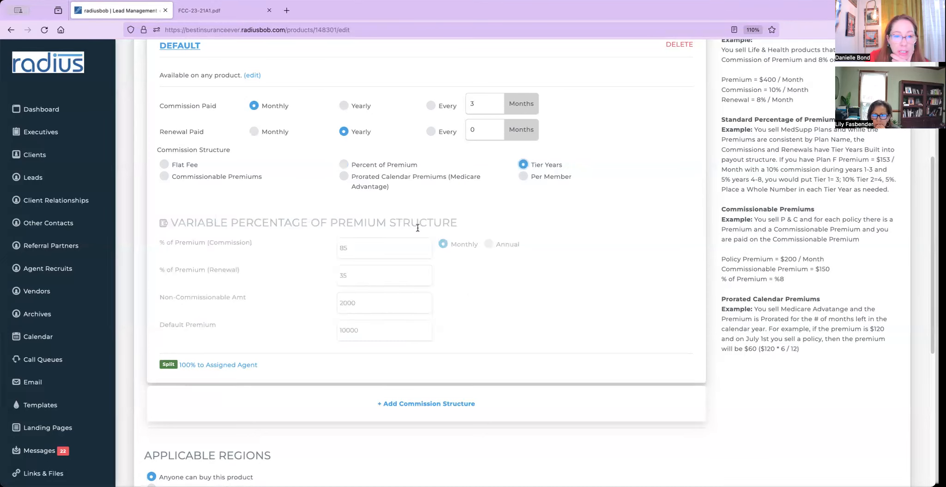
left_click_drag(387, 242, 293, 235)
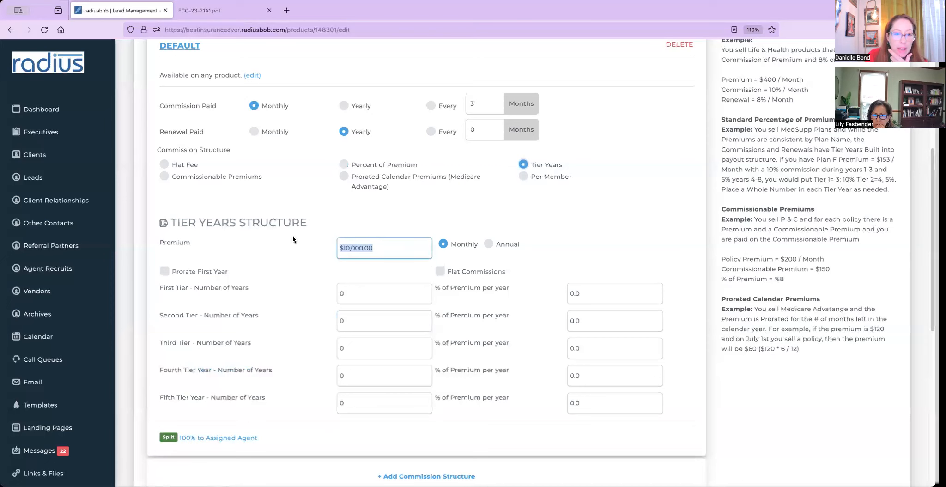
type("200")
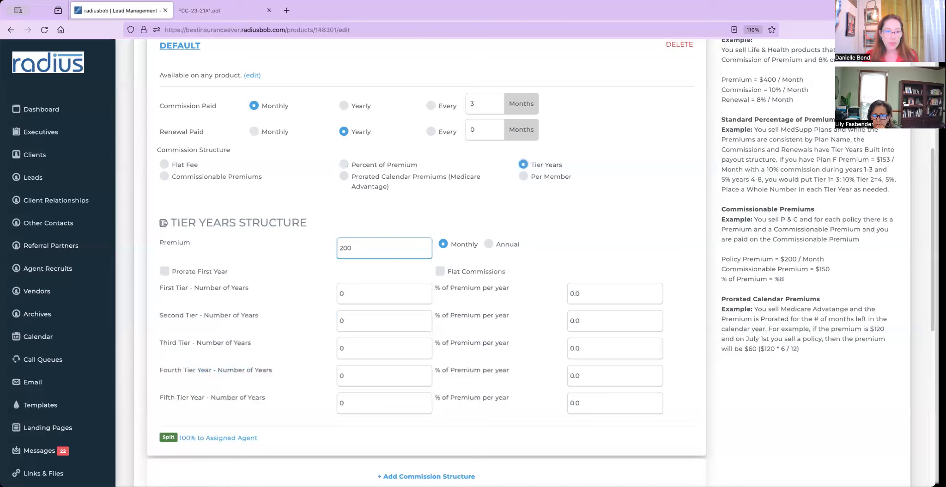
left_click(279, 260)
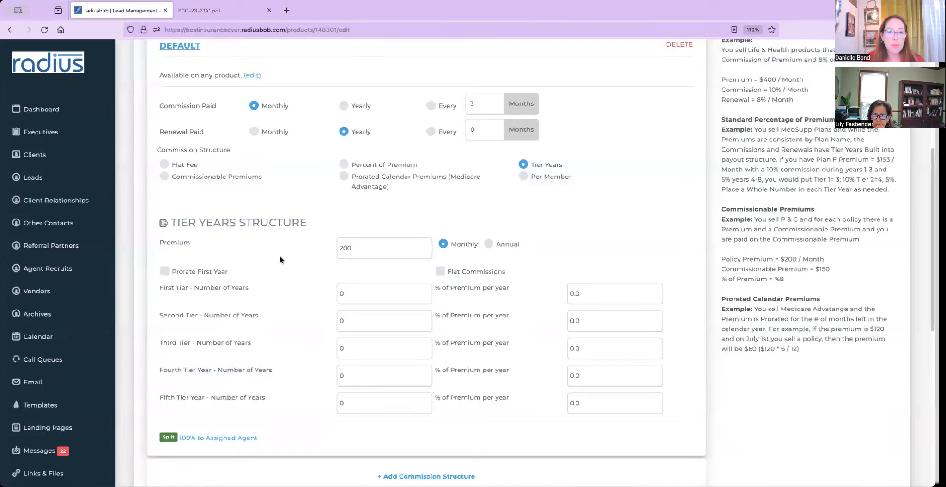
left_click(167, 272)
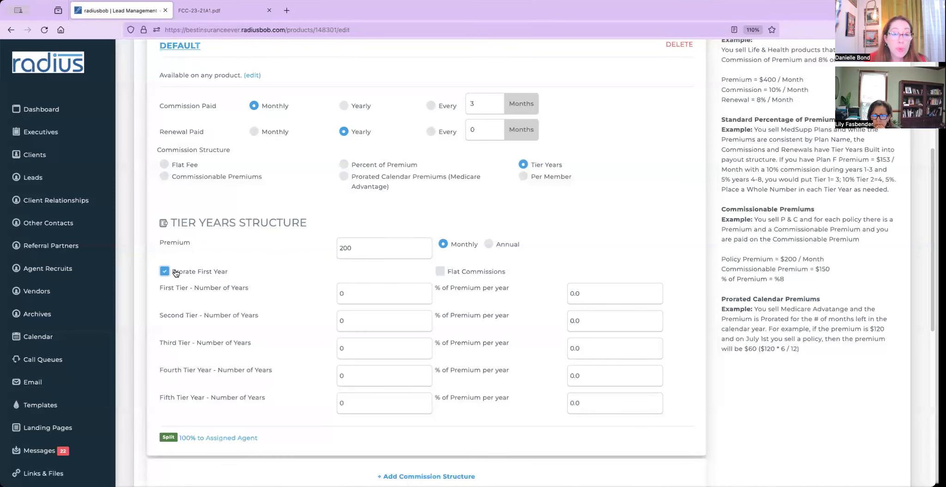
left_click(440, 272)
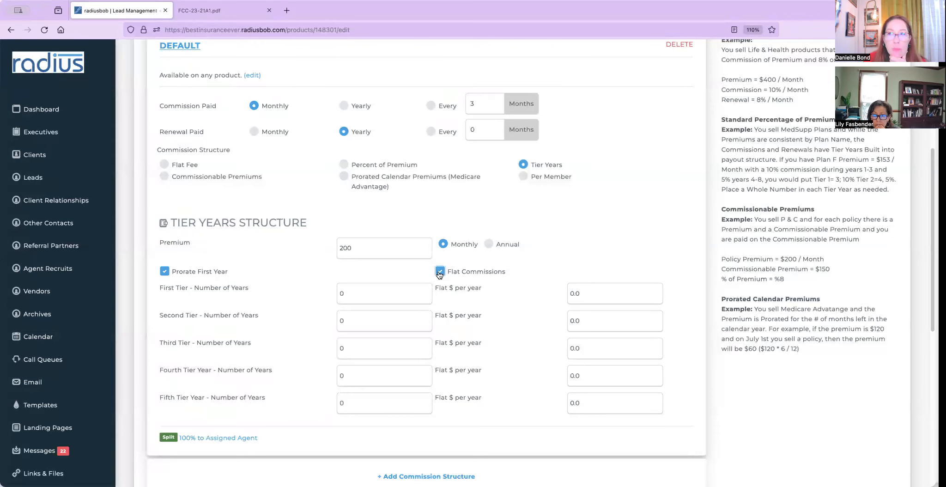
left_click(439, 273)
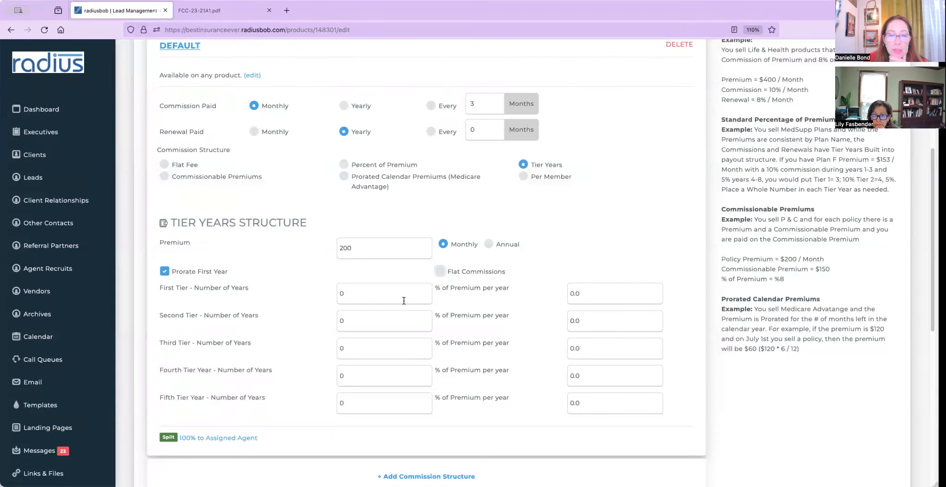
double_click(379, 295)
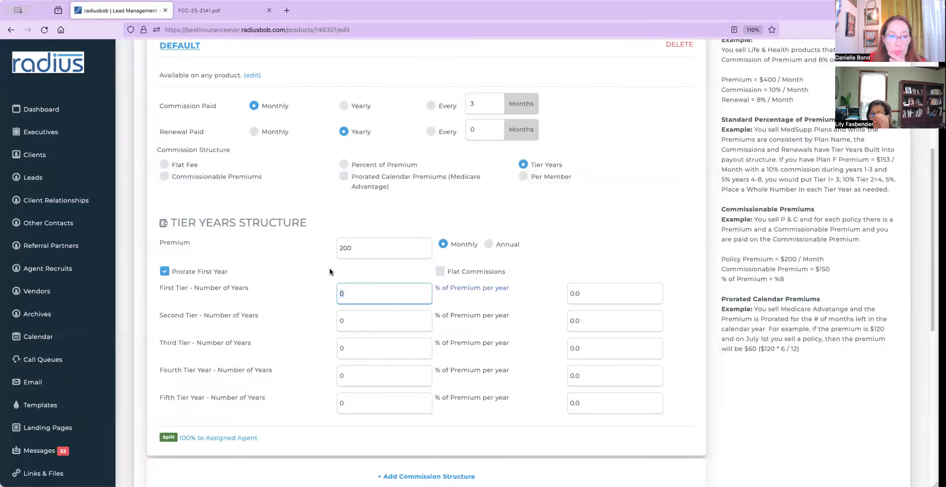
left_click(439, 272)
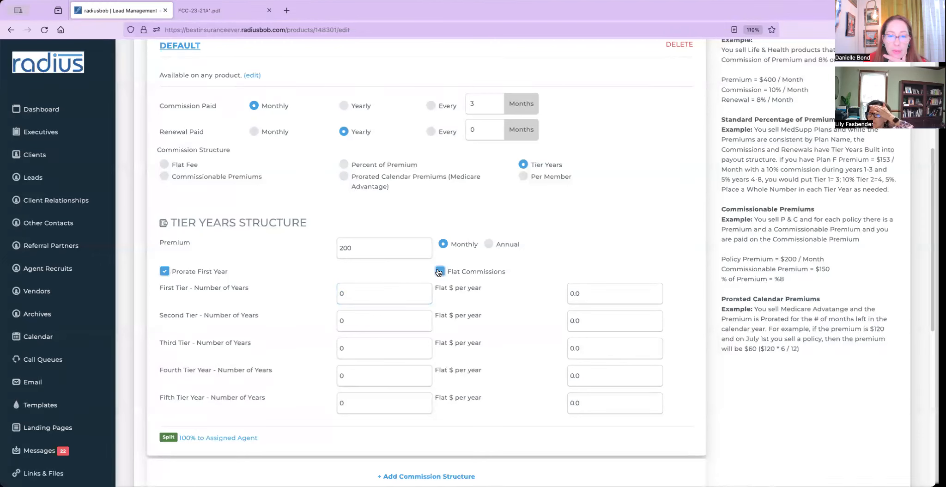
left_click(439, 271)
Fill tiers 1 year/80%, 4 years/35%, 5 years/2%, then switch to Commissionable Premiums.
left_click(375, 295)
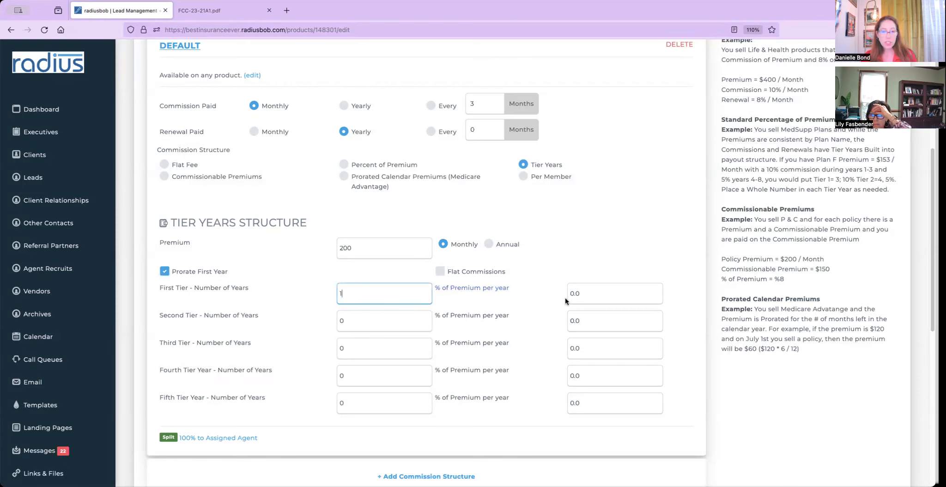
left_click(592, 292)
type("80")
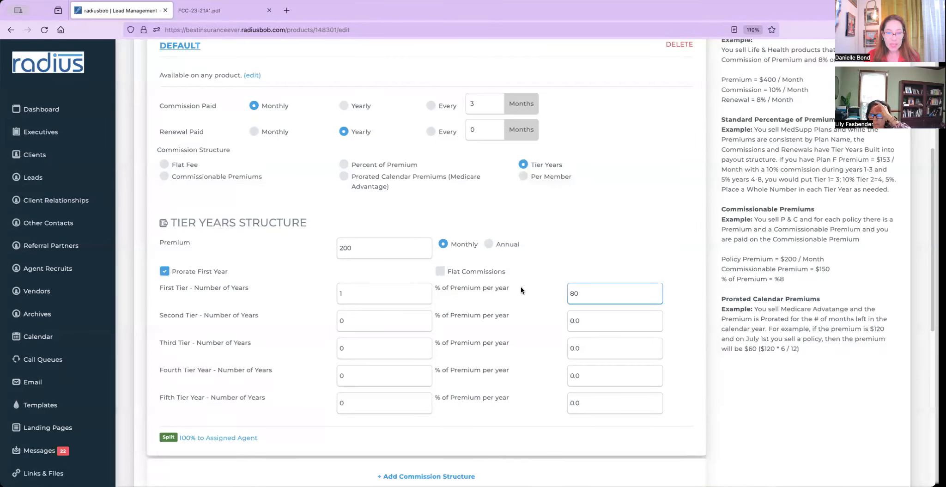
left_click(381, 322)
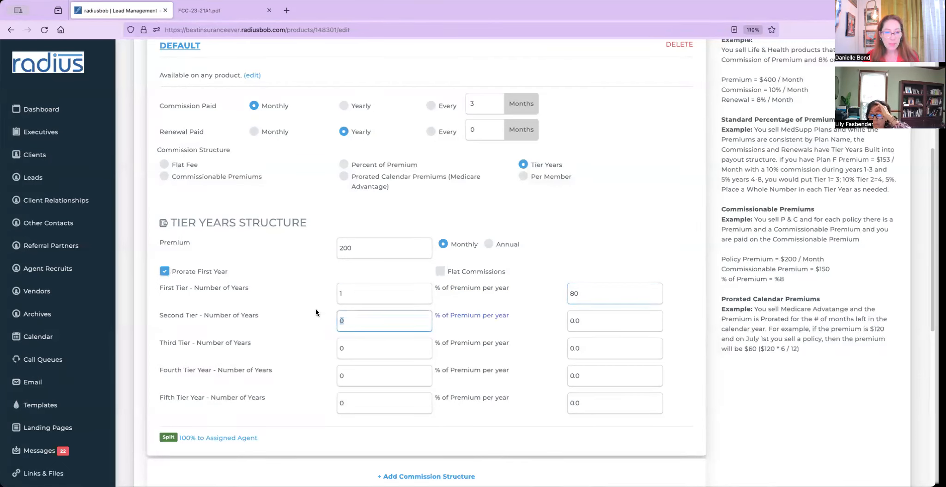
type("4")
left_click(587, 320)
type("35")
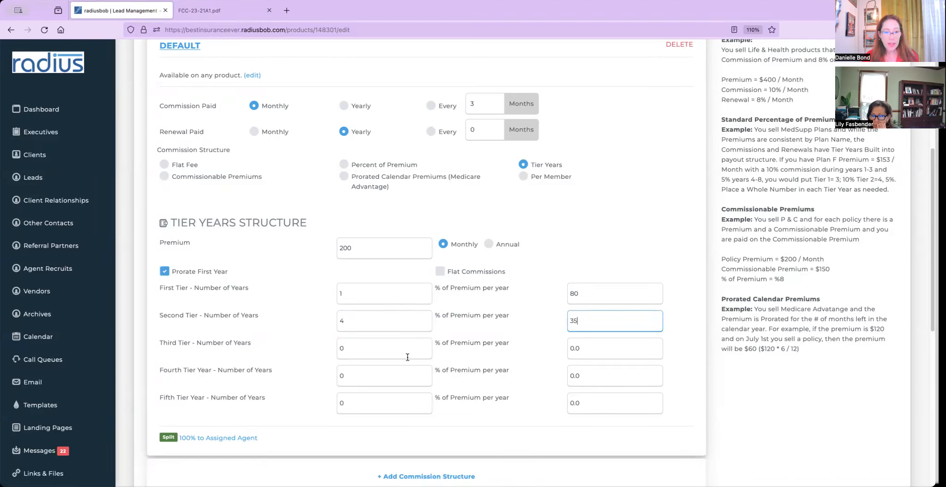
left_click(370, 349)
type("5")
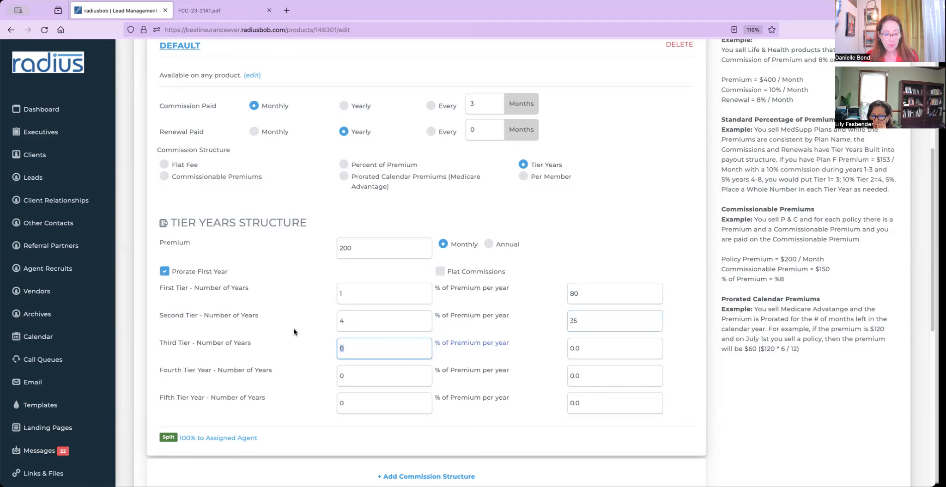
type("2")
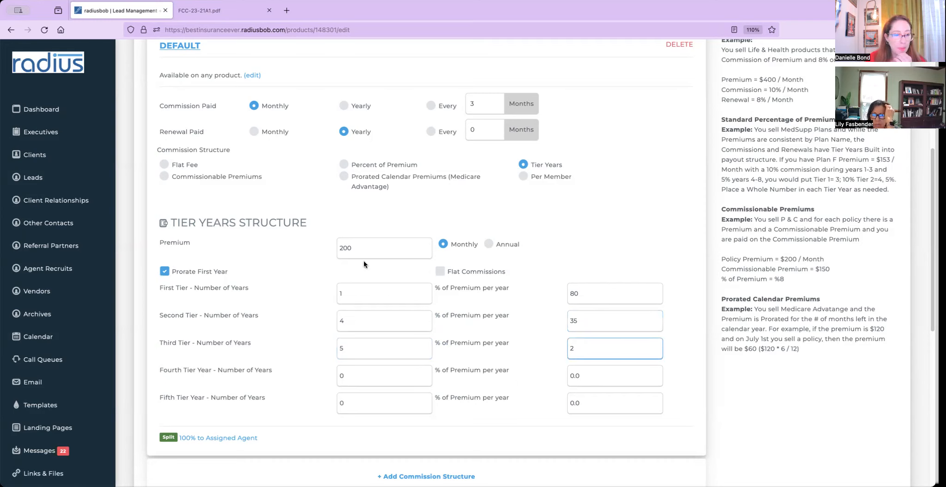
left_click(226, 179)
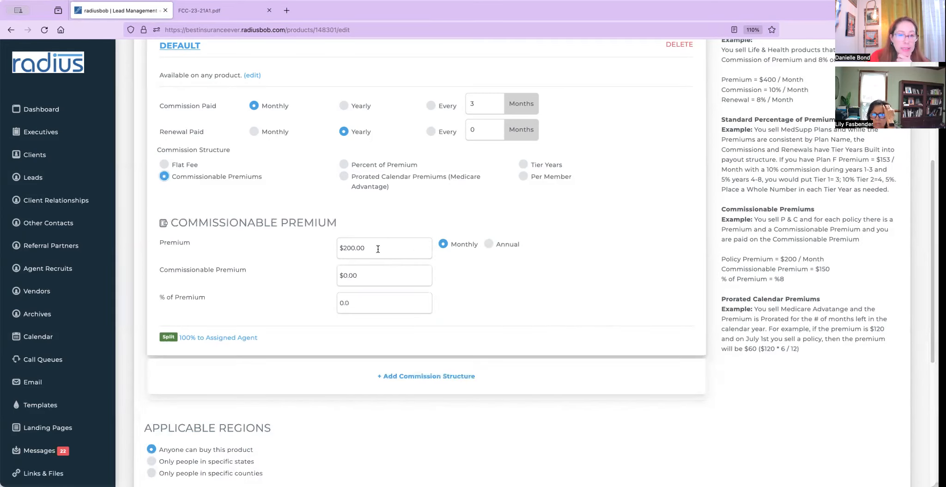
Enter a 10,000 commissionable premium, a 20,000 annual premium and 85% of premium.
left_click(375, 275)
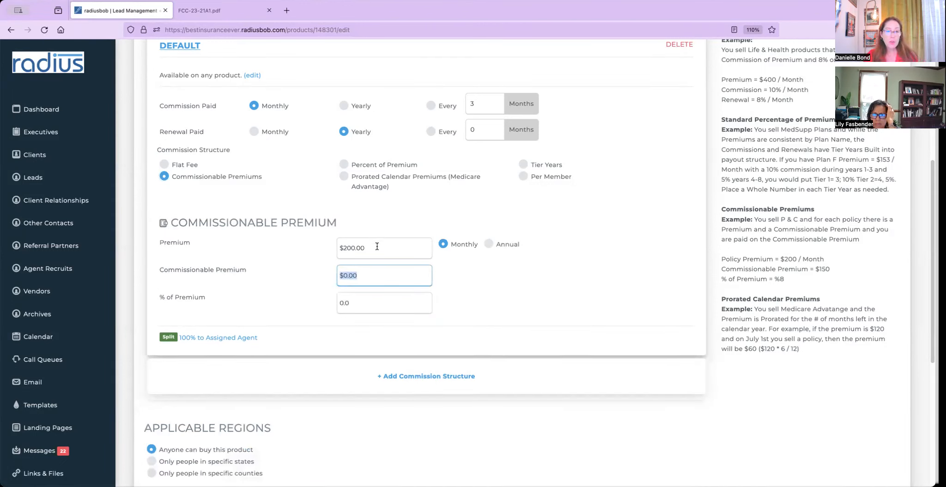
type("1000")
key("BackSpace")
key("BackSpace")
key("BackSpace")
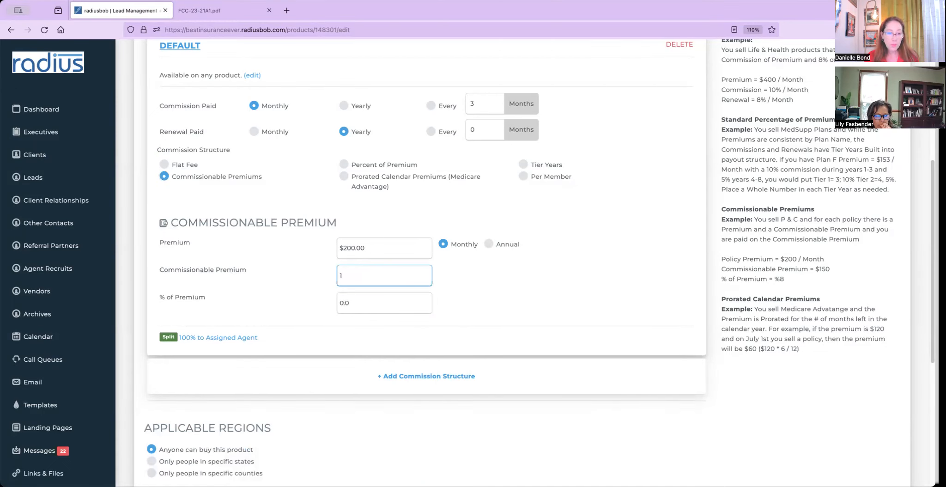
type("000")
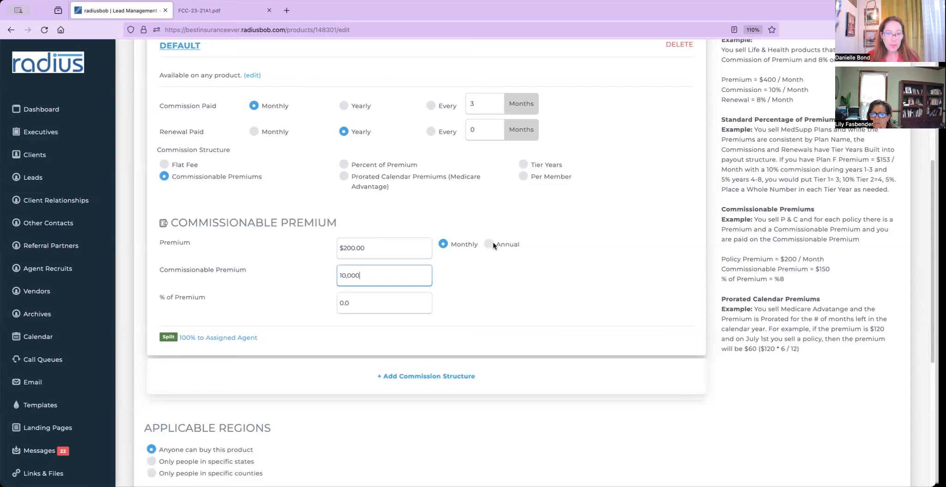
left_click_drag(391, 248, 283, 243)
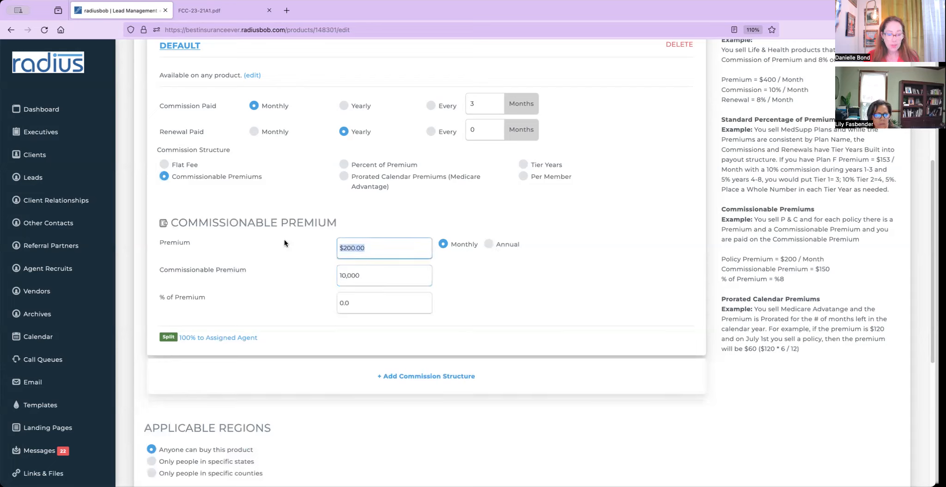
type("20,0")
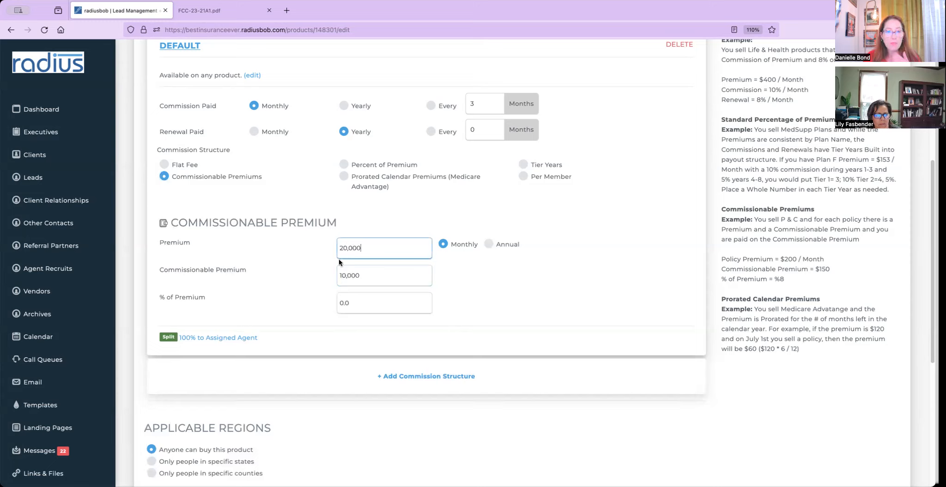
left_click(487, 244)
left_click(346, 302)
type("85")
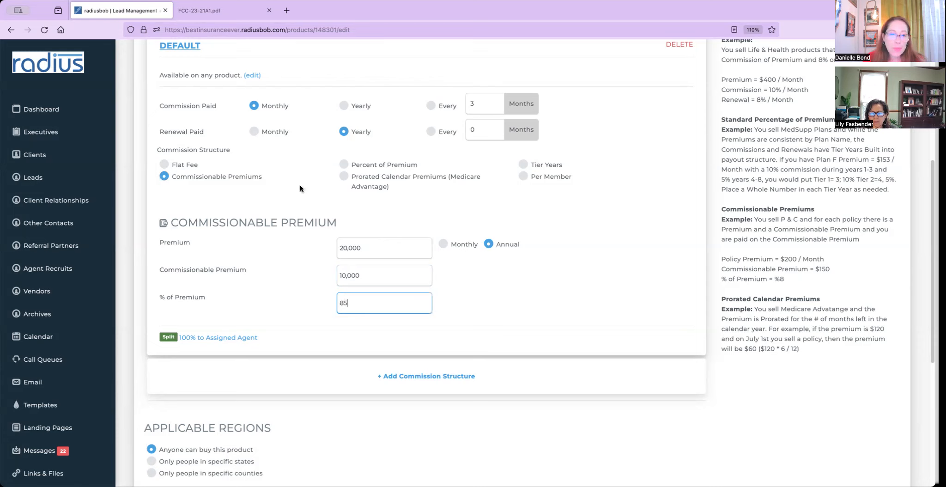
Try Prorated Calendar Premiums, then settle on Flat Fee Per Member with $240.00 annual commission.
left_click(346, 178)
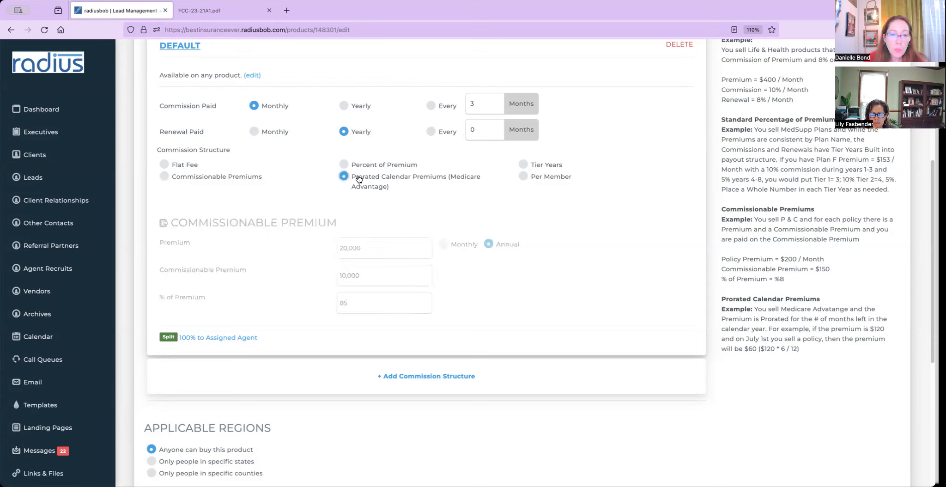
left_click_drag(335, 251, 274, 240)
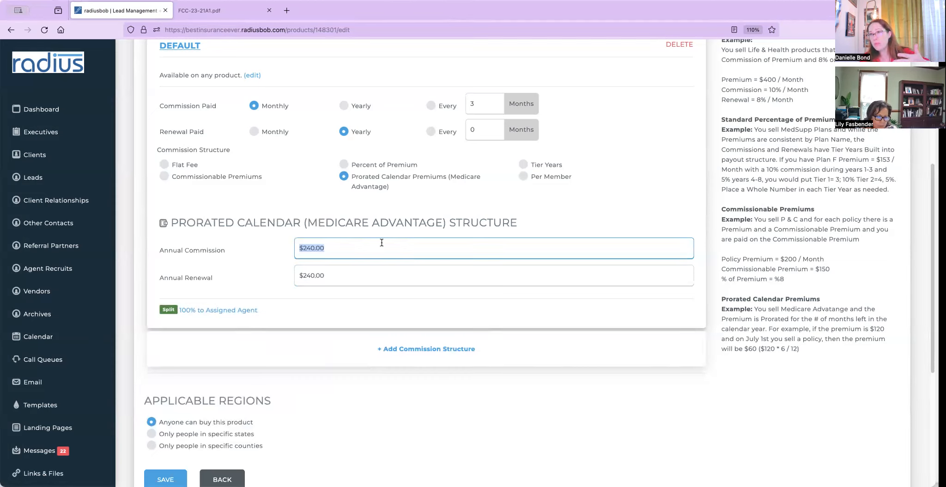
left_click(523, 176)
left_click(288, 248)
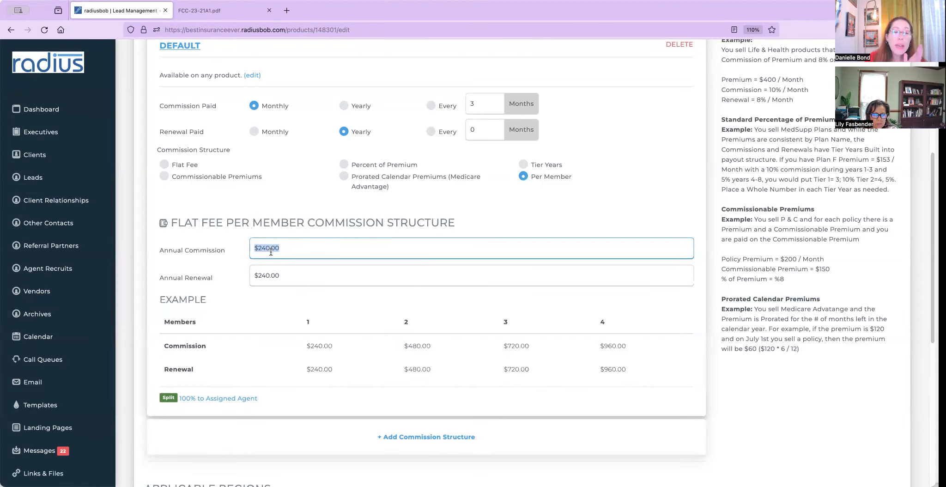
left_click_drag(339, 347, 299, 345)
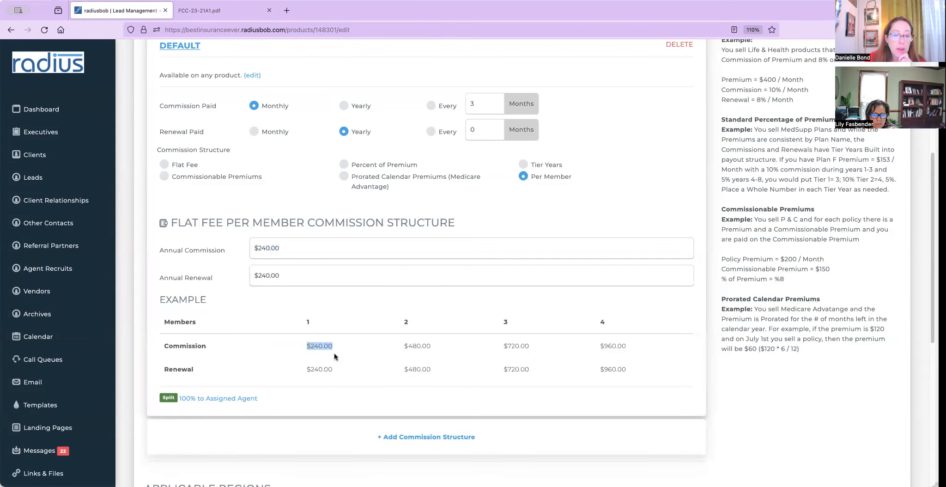
left_click_drag(443, 345, 400, 349)
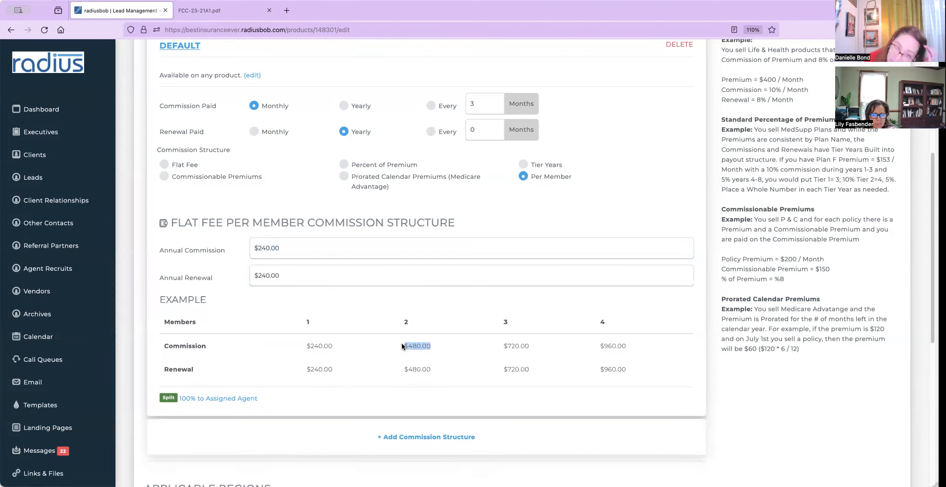
left_click_drag(545, 345, 493, 347)
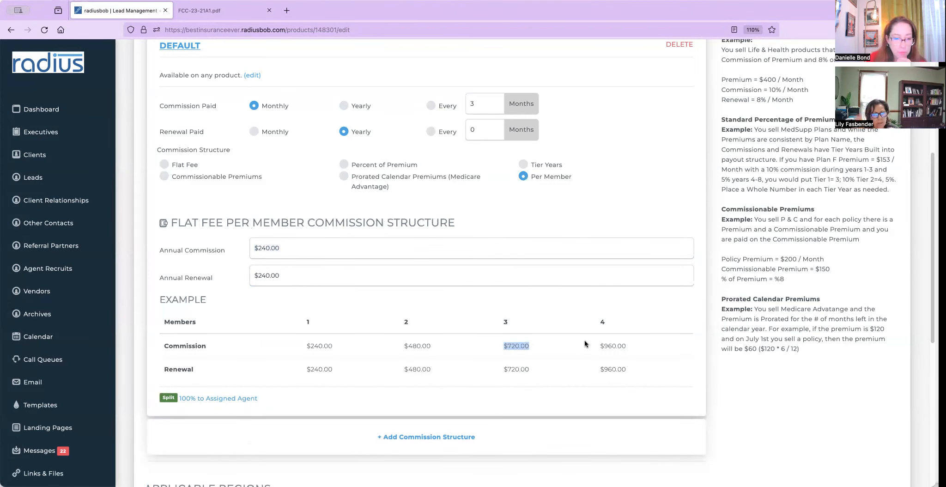
left_click(552, 211)
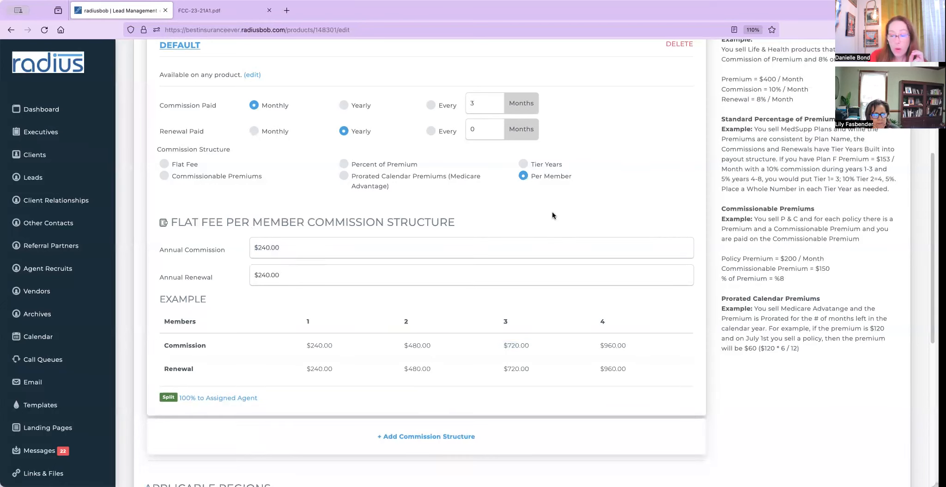
scroll(552, 211, "down", 5)
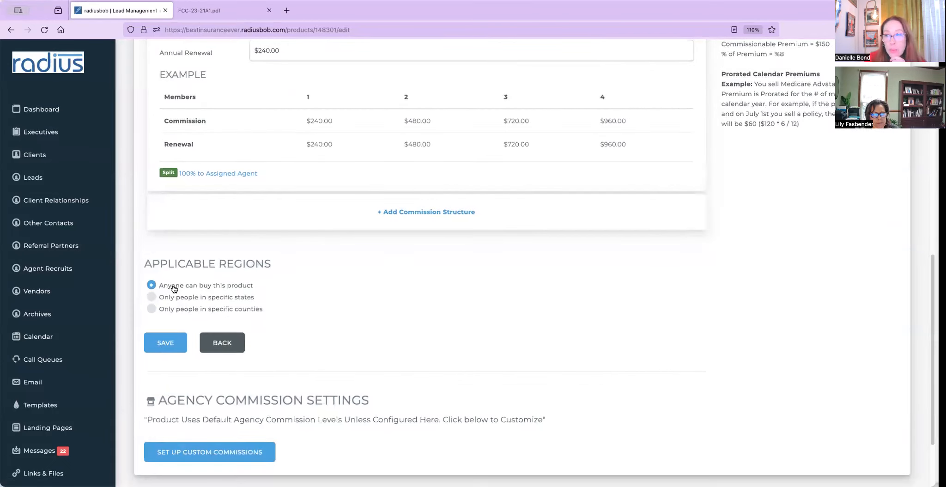
left_click(152, 299)
left_click(188, 310)
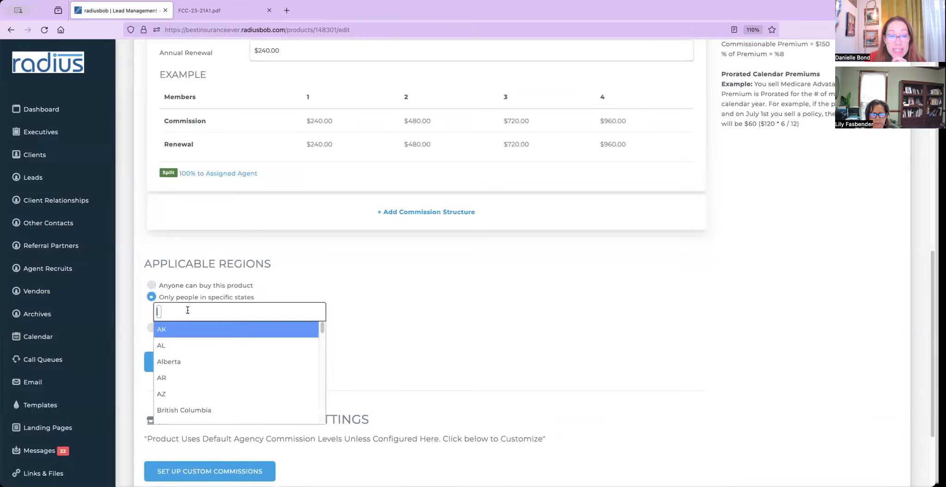
left_click(177, 346)
left_click(163, 310)
left_click(146, 314)
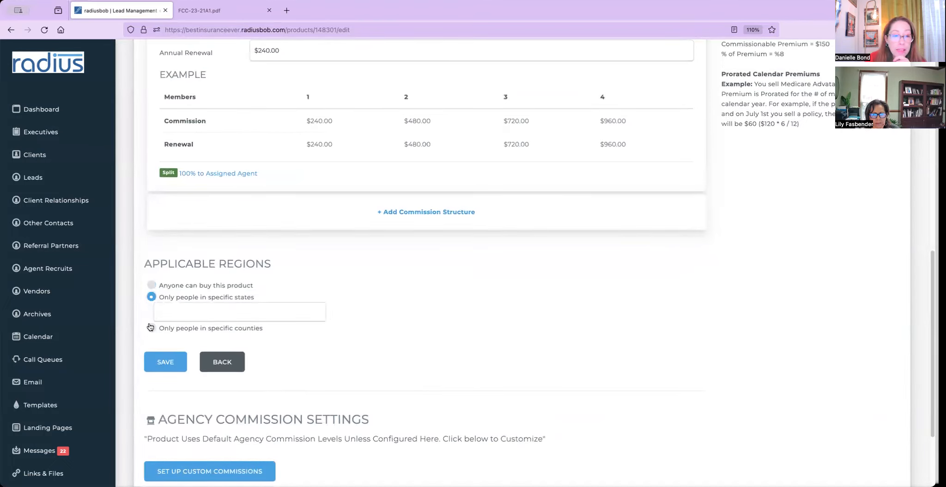
left_click(151, 327)
left_click(173, 328)
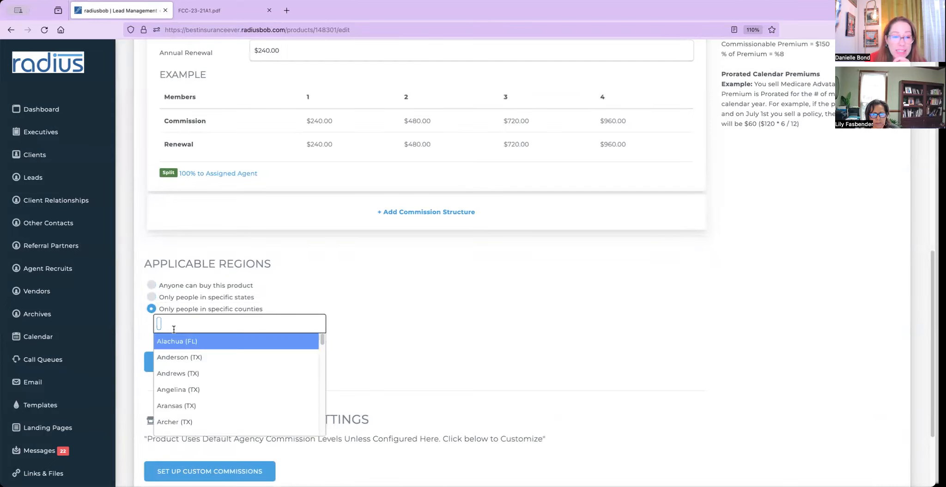
left_click(185, 344)
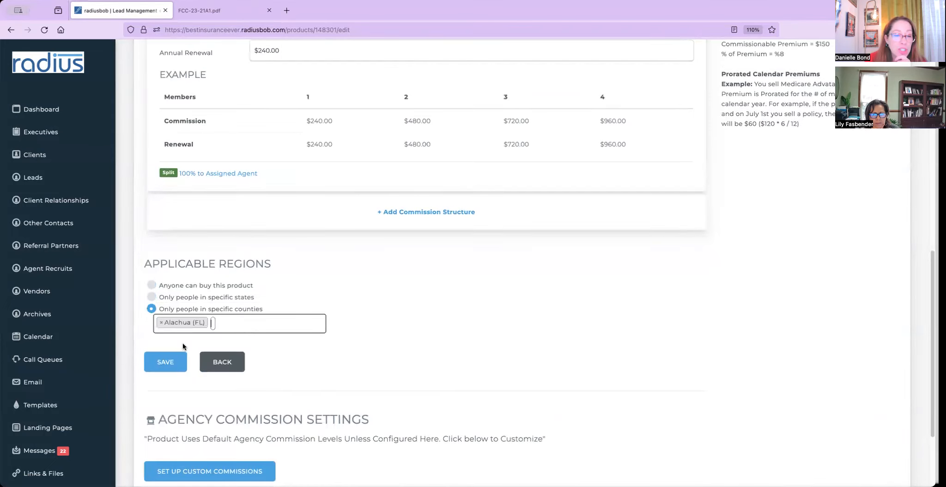
left_click(212, 322)
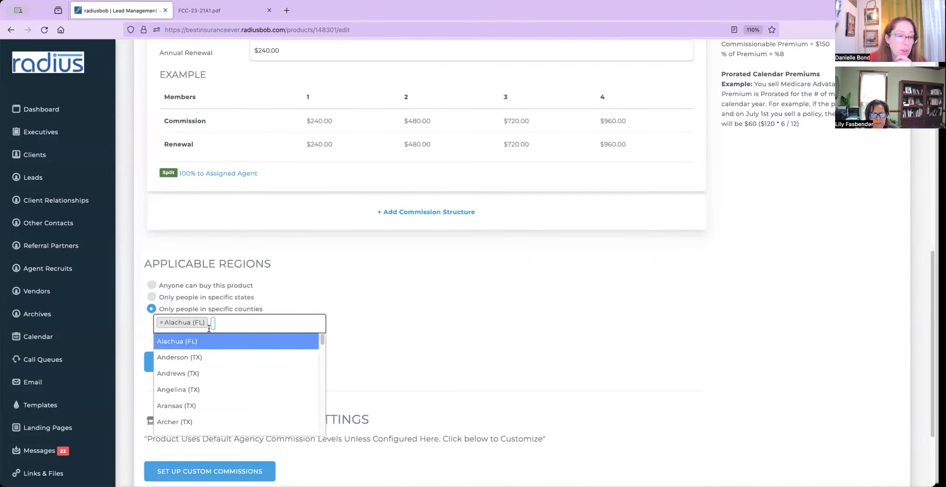
left_click(183, 356)
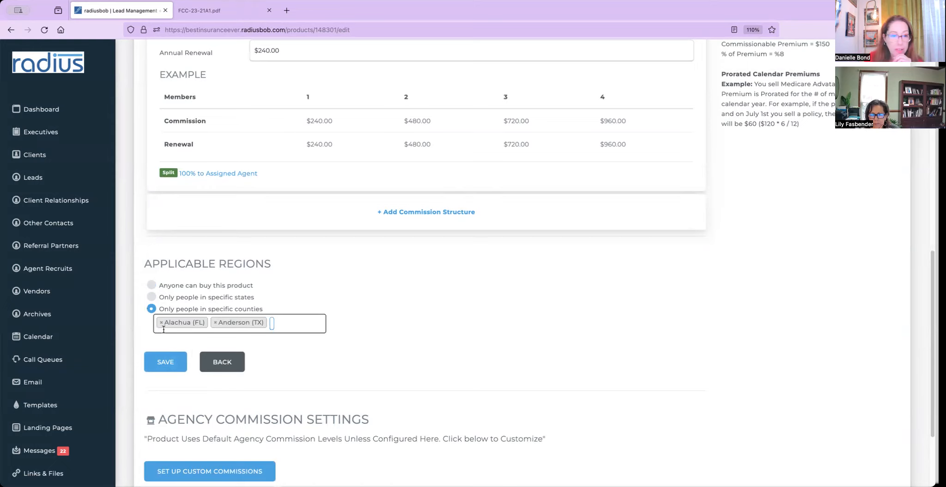
left_click(152, 285)
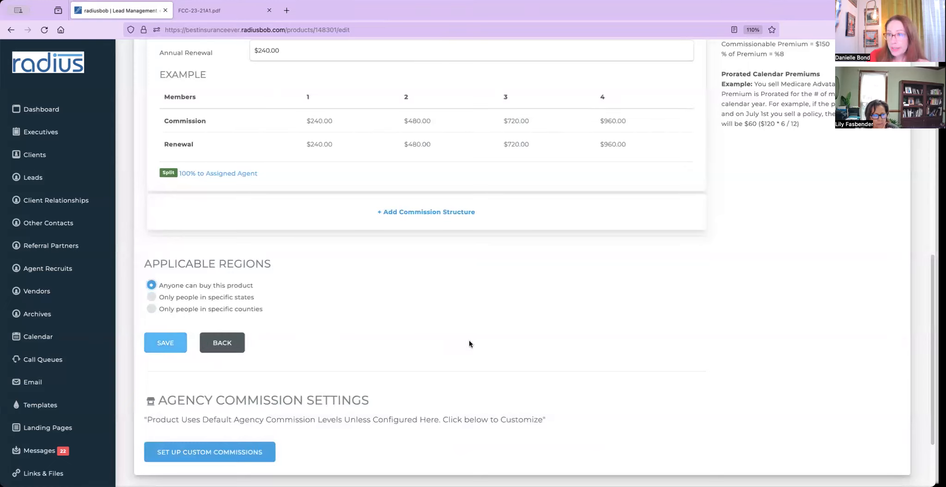
scroll(531, 259, "up", 5)
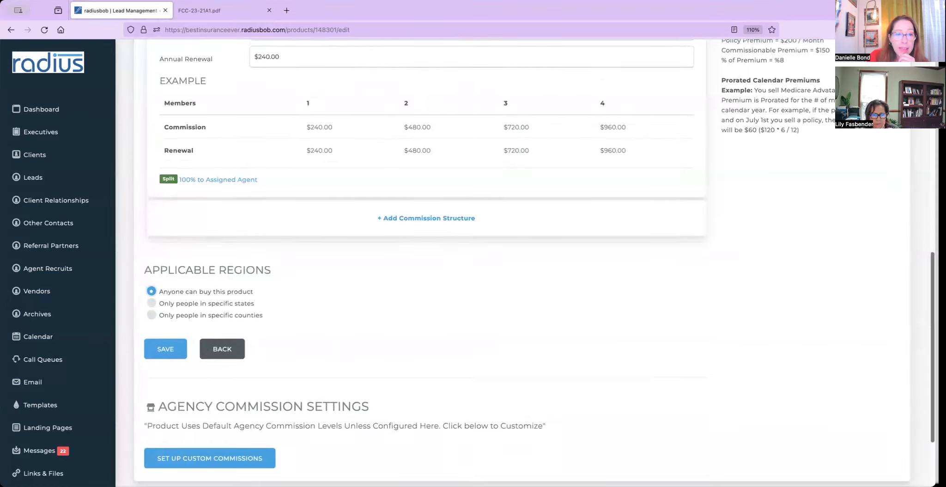
Open the commission split and add the Assigned Agent at 70% first-year.
scroll(527, 327, "up", 5)
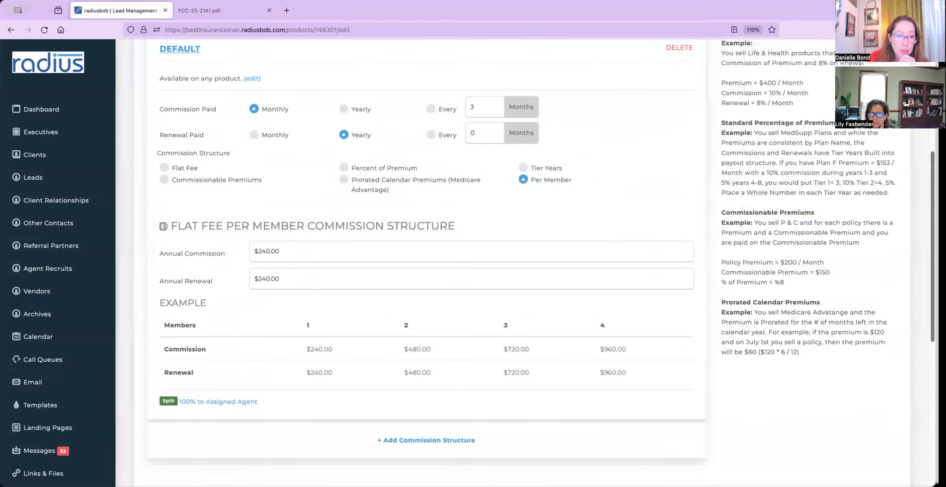
left_click(233, 409)
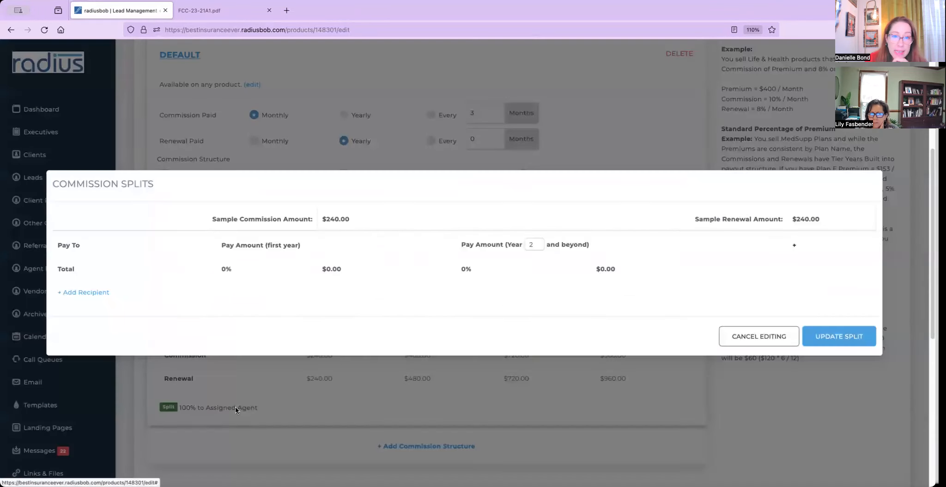
left_click(88, 293)
left_click(139, 250)
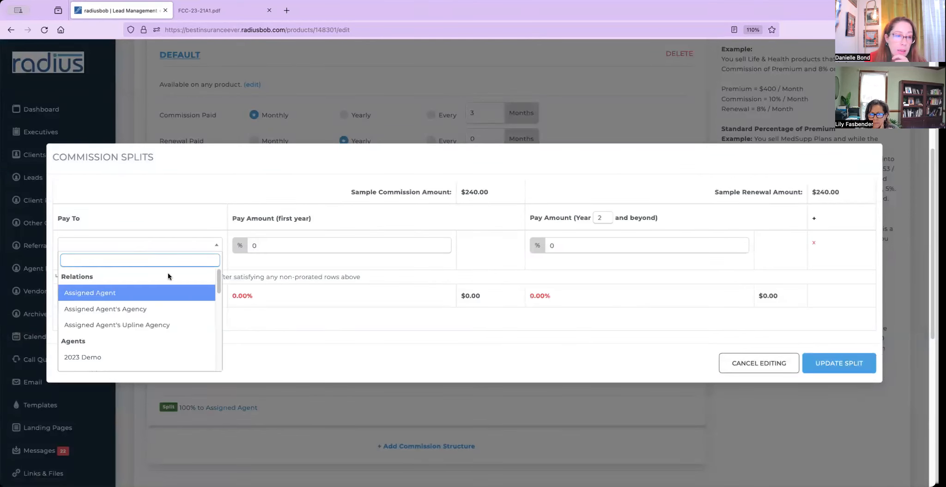
left_click(167, 293)
type("70")
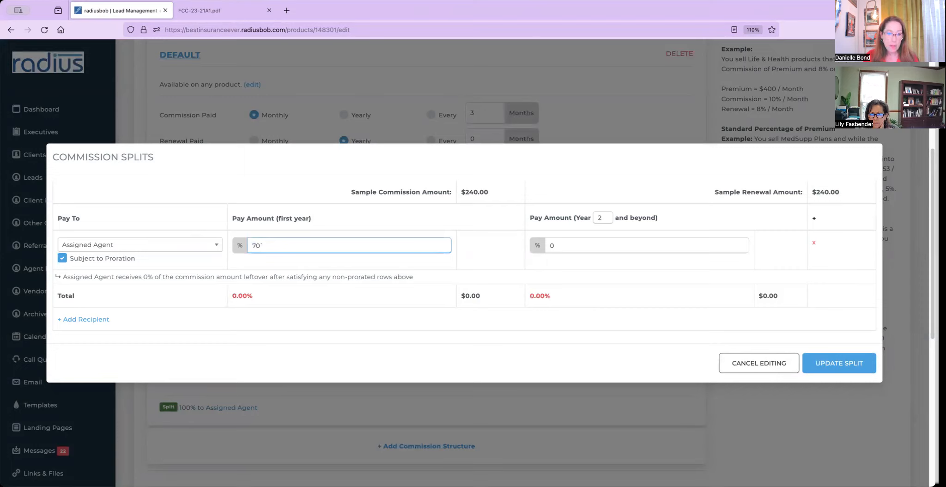
key("Tab")
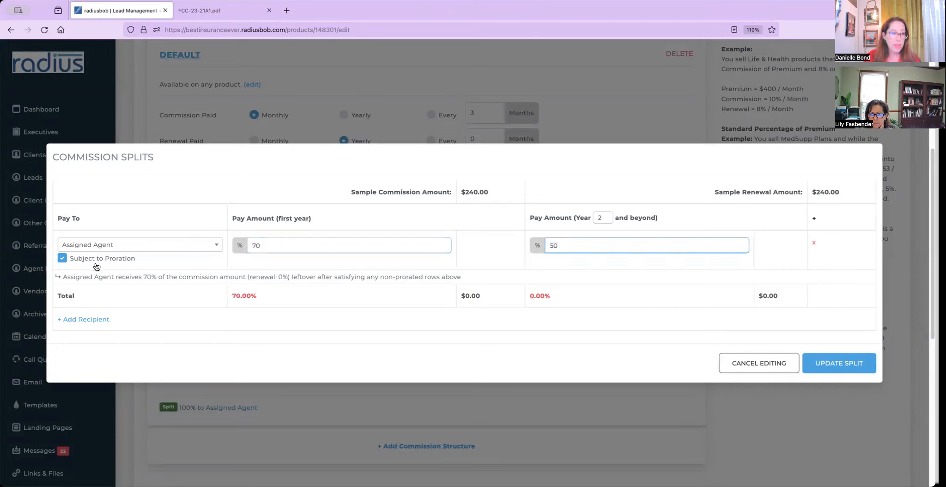
Add Assigned Agent's Agency at 30% first-year and 50% renewal, and make the agent's share fixed rather than prorated.
left_click(85, 319)
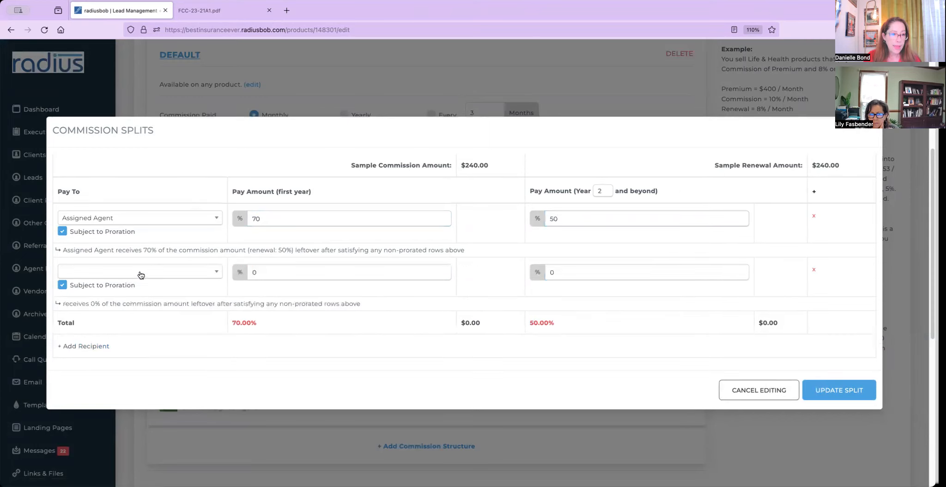
left_click(141, 274)
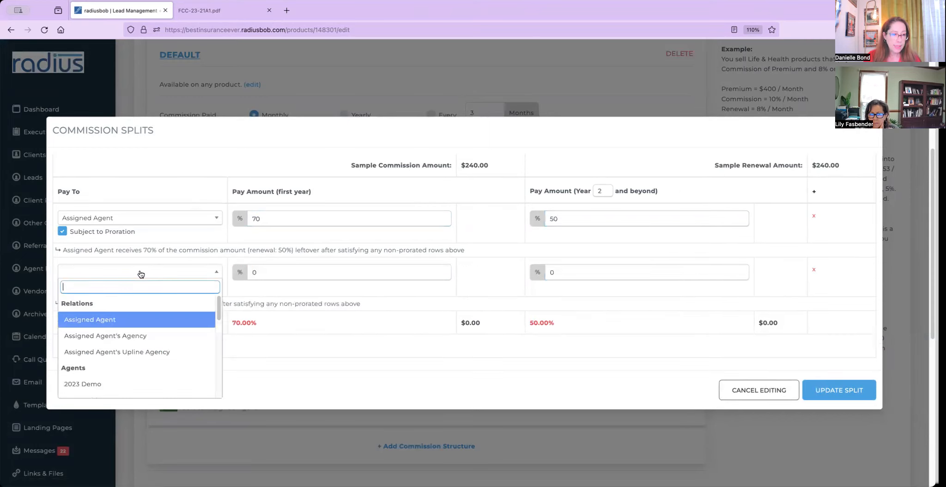
left_click(127, 336)
left_click(265, 268)
type("30")
key("Tab")
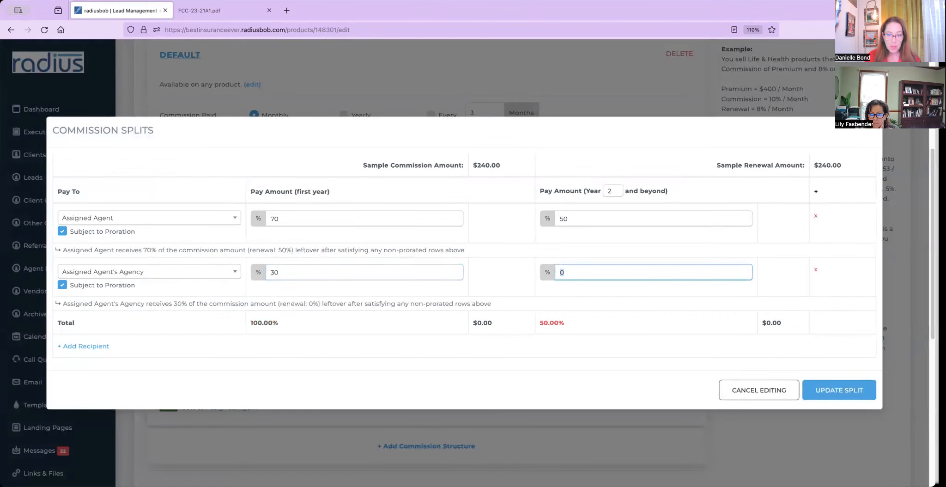
left_click(202, 324)
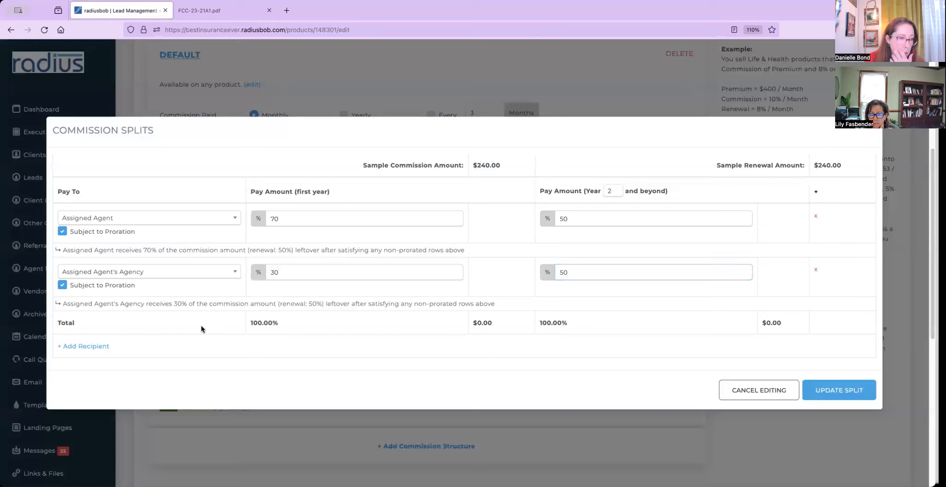
left_click(62, 231)
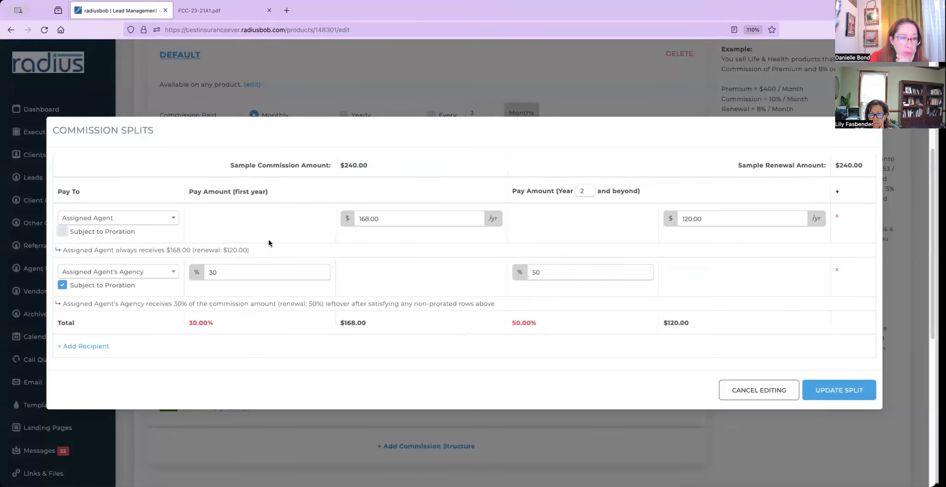
Make the agency's share fixed and edit the fixed amounts, then cancel the split edits unsaved.
left_click(63, 285)
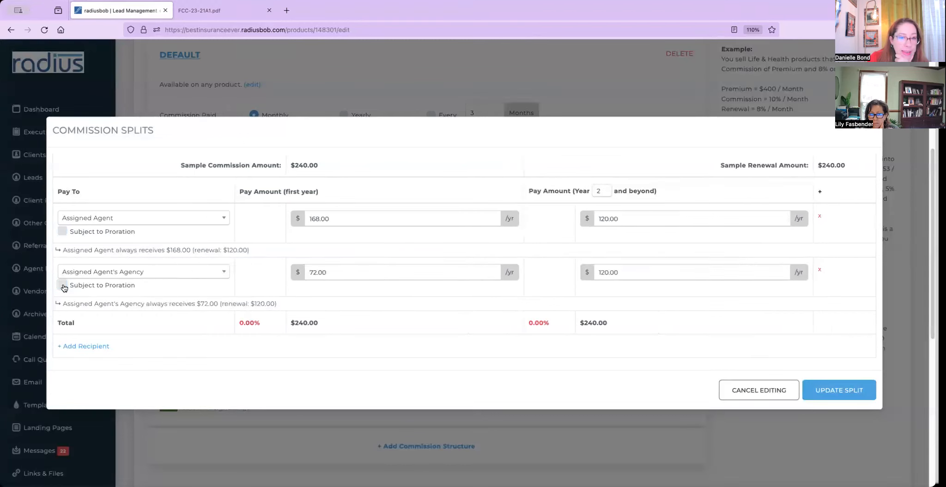
left_click(347, 220)
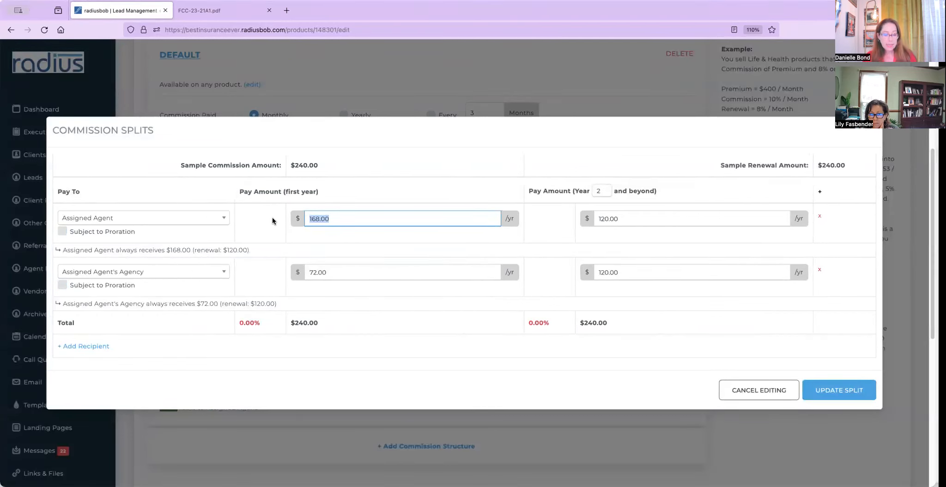
type("5")
key("Tab")
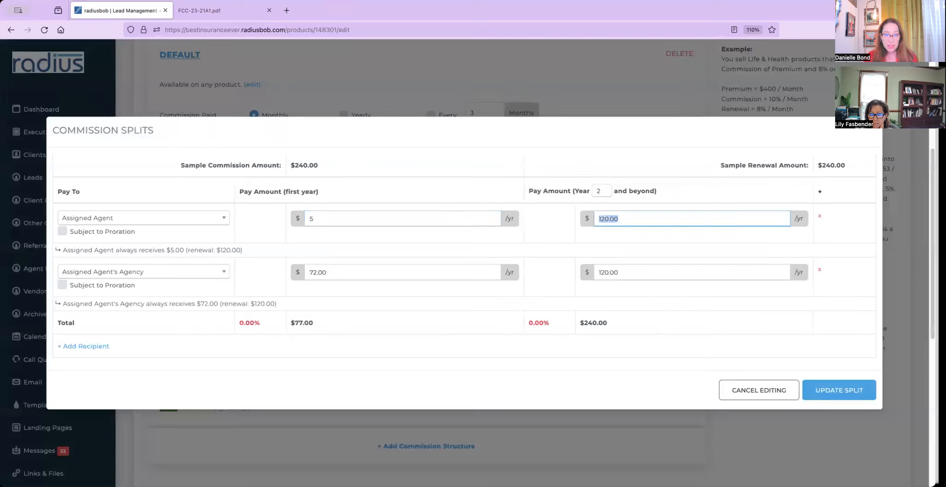
type("0")
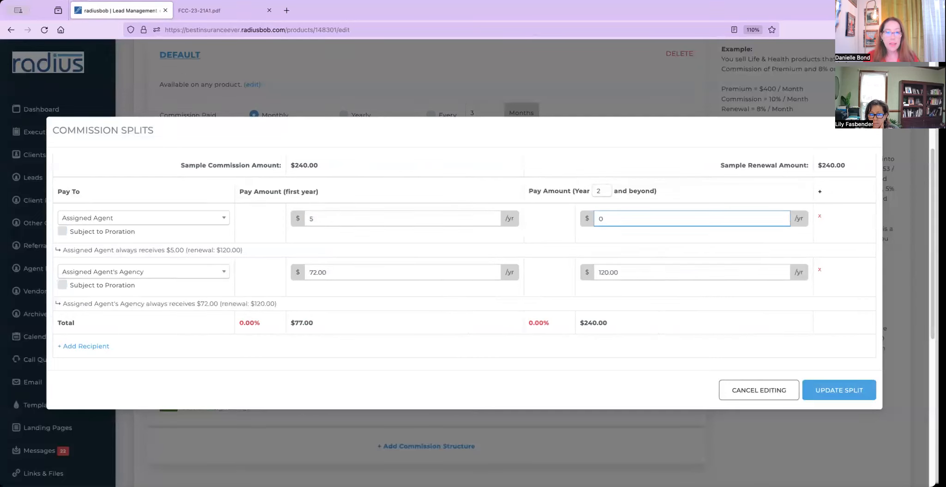
left_click(356, 272)
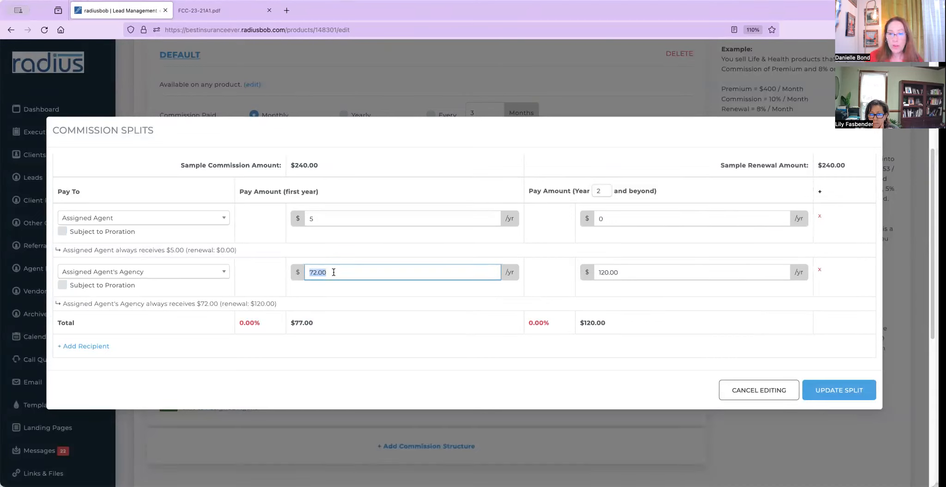
left_click_drag(335, 326, 265, 308)
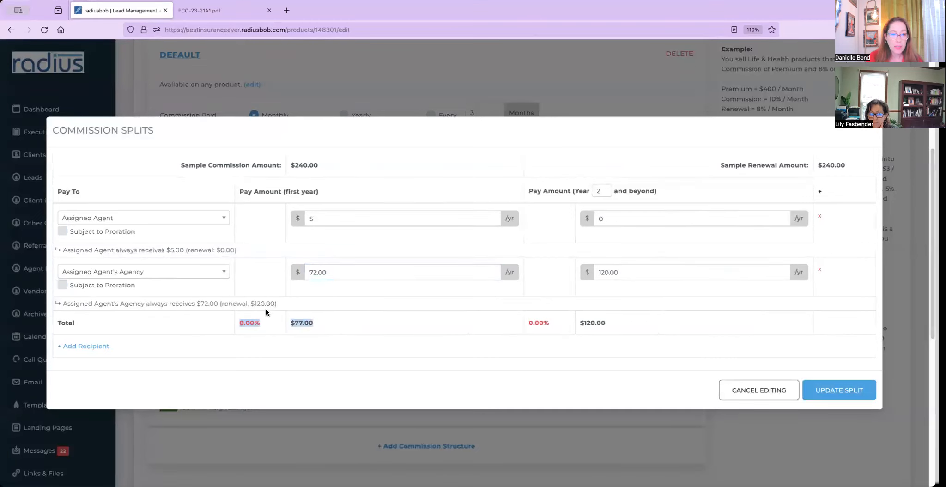
left_click(356, 277)
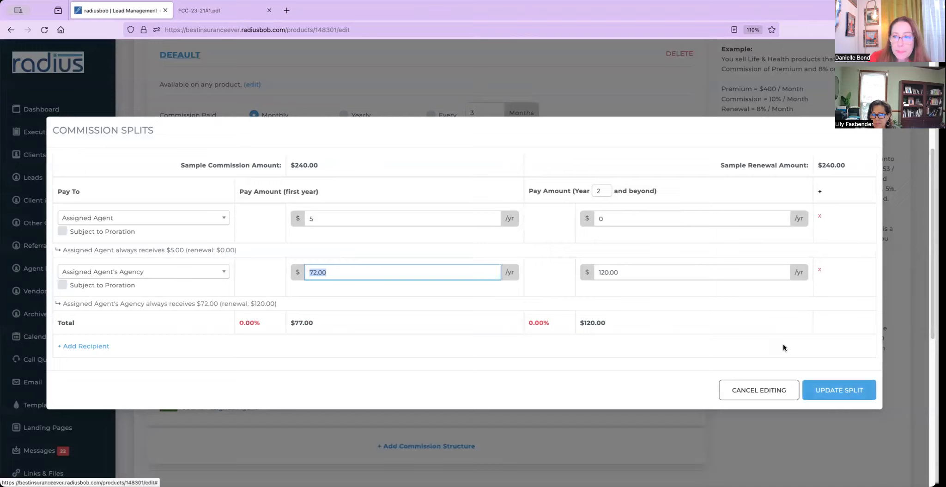
left_click(755, 392)
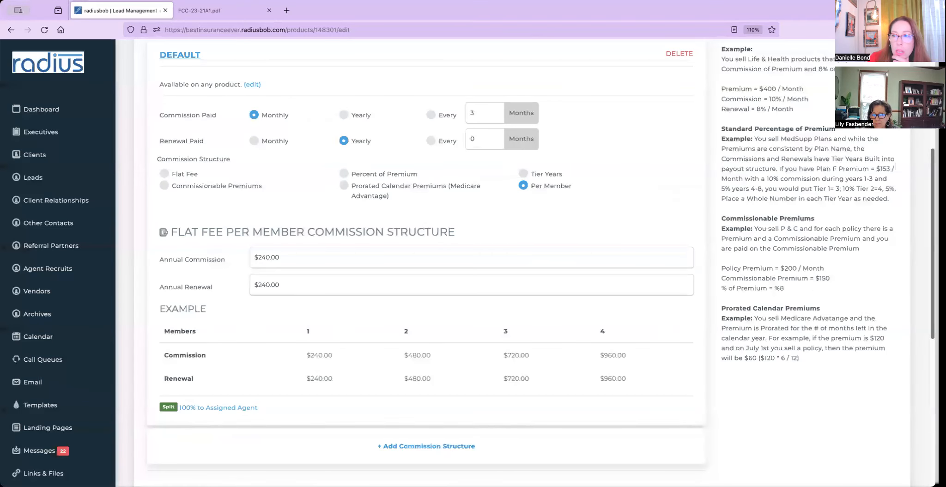
Go from Settings to Products and open the Product Commission Matrices list.
scroll(462, 258, "up", 5)
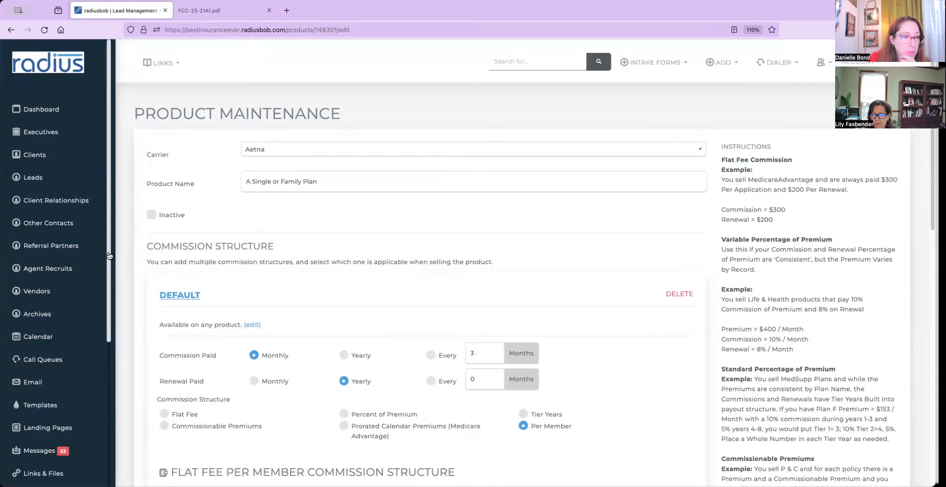
scroll(49, 418, "down", 5)
left_click(50, 417)
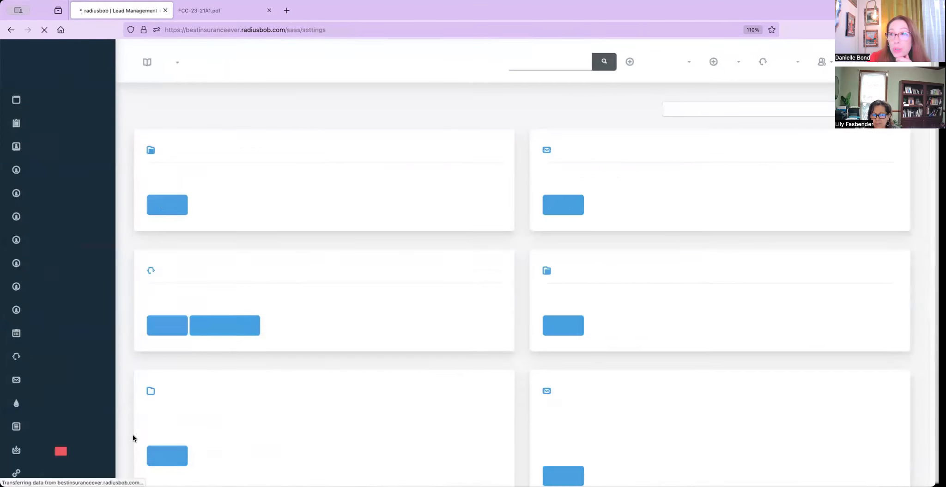
left_click(563, 345)
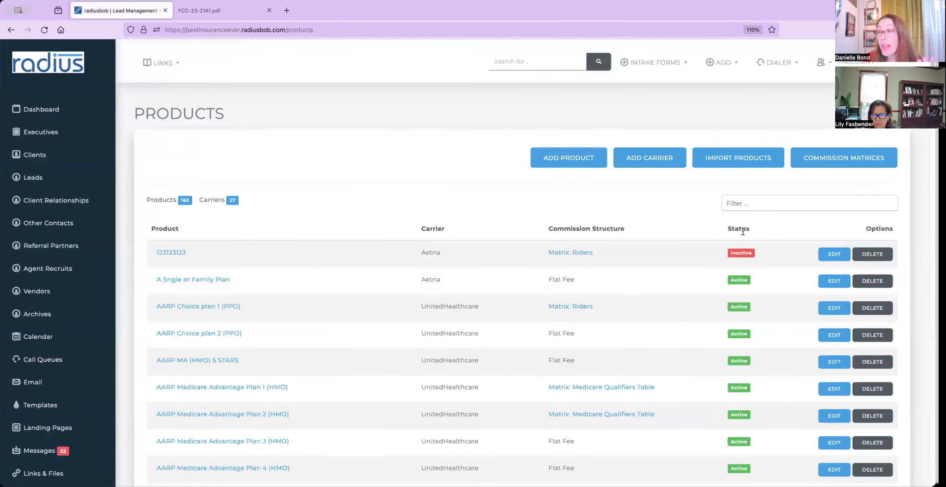
left_click(845, 157)
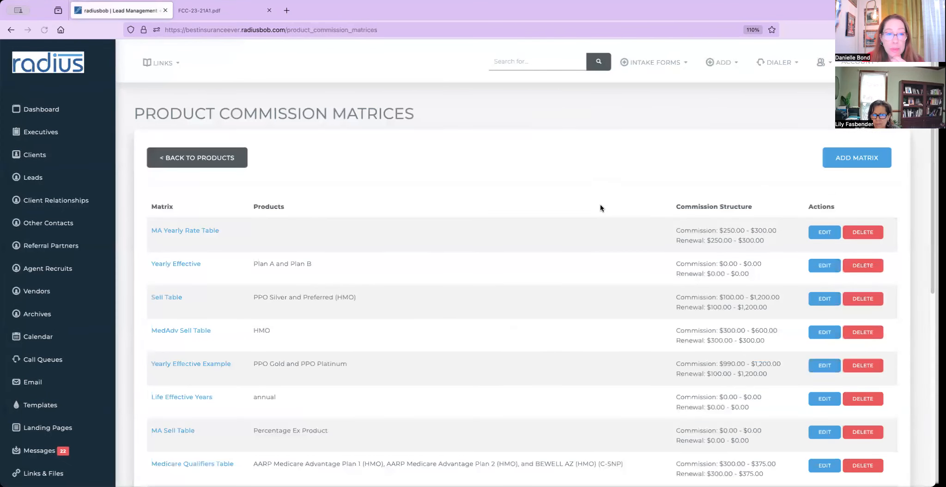
Start a new commission matrix named MAPD.
left_click(855, 159)
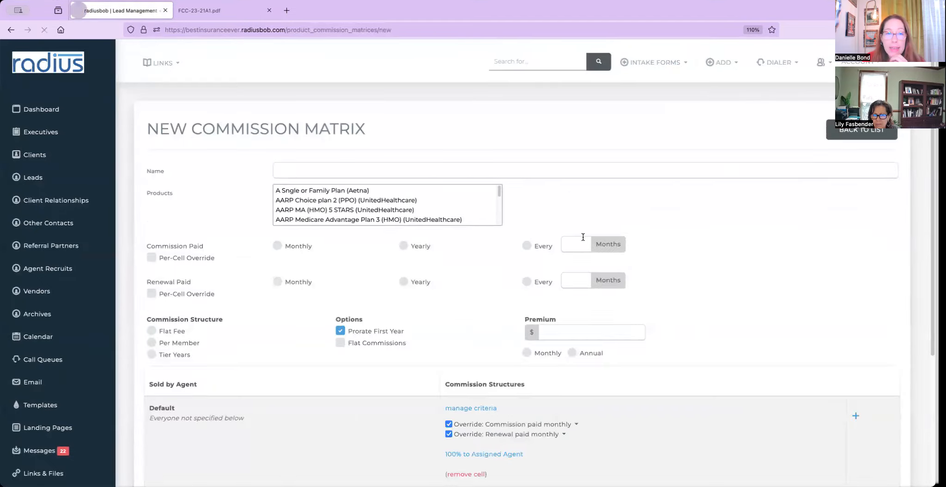
left_click(391, 166)
type("m")
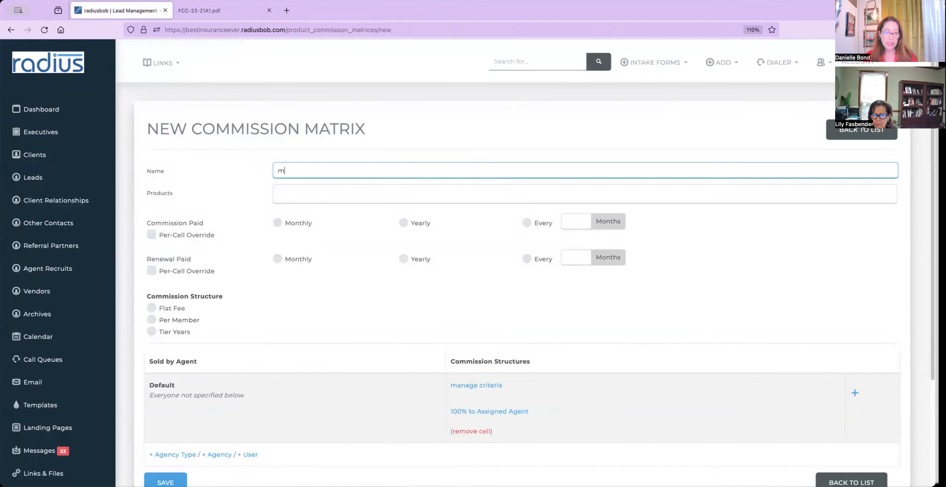
key("BackSpace")
type("MAPG")
key("BackSpace")
type("D")
Add five products: AARP Choice plan 2, AARP MA 5 STARS, AARP MA Plan 3, Medicare Family, Walgreens Plan 1.
left_click(277, 194)
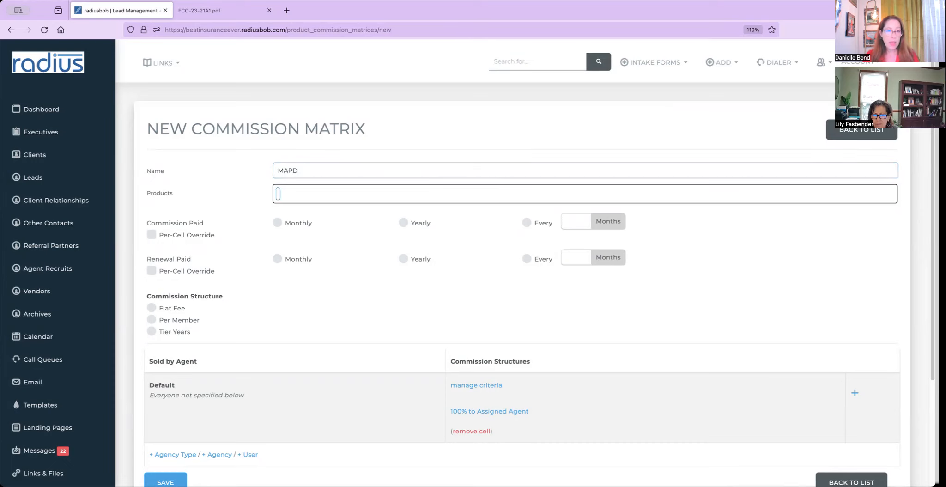
left_click(338, 188)
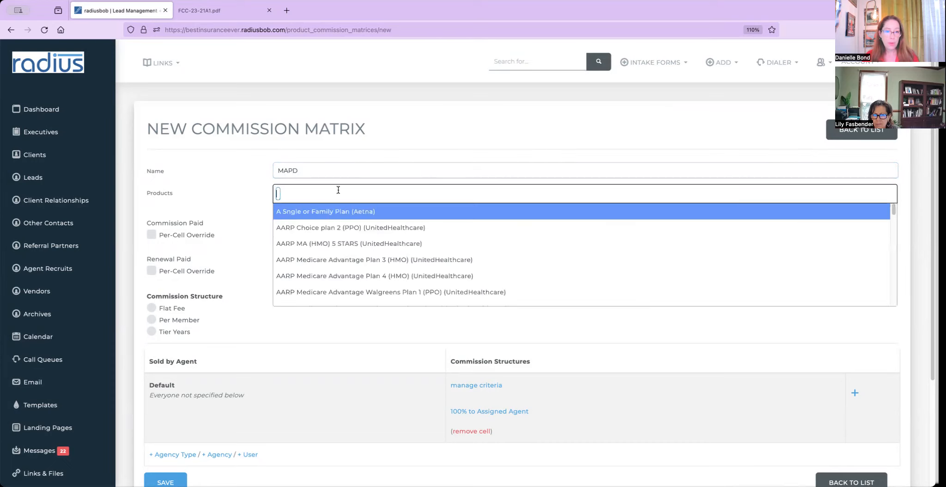
left_click(339, 229)
left_click(442, 194)
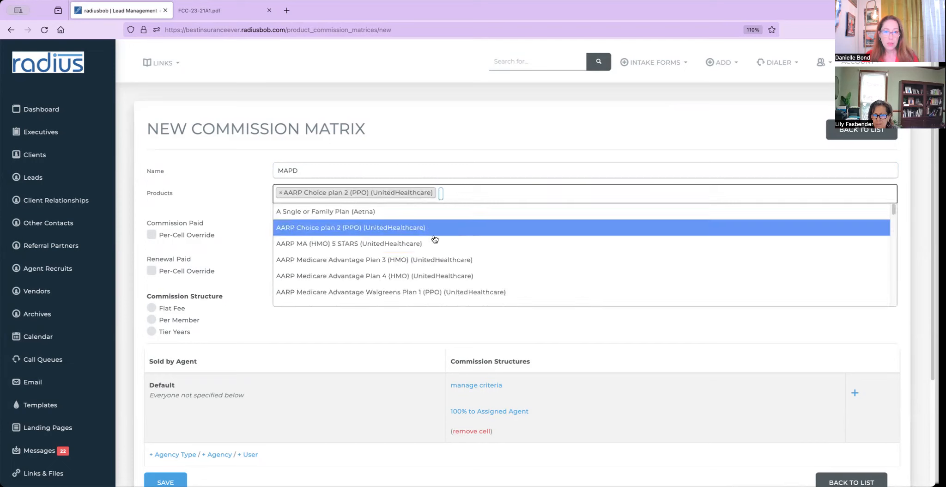
left_click(434, 238)
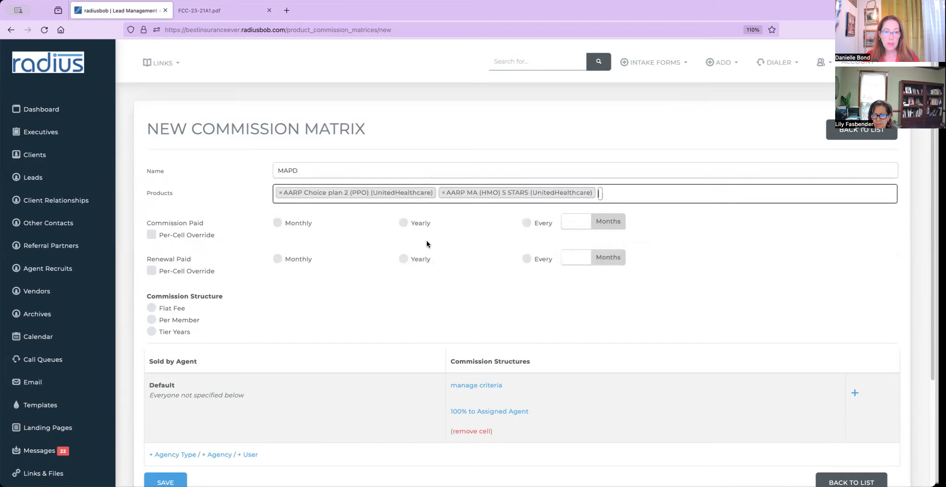
left_click(603, 192)
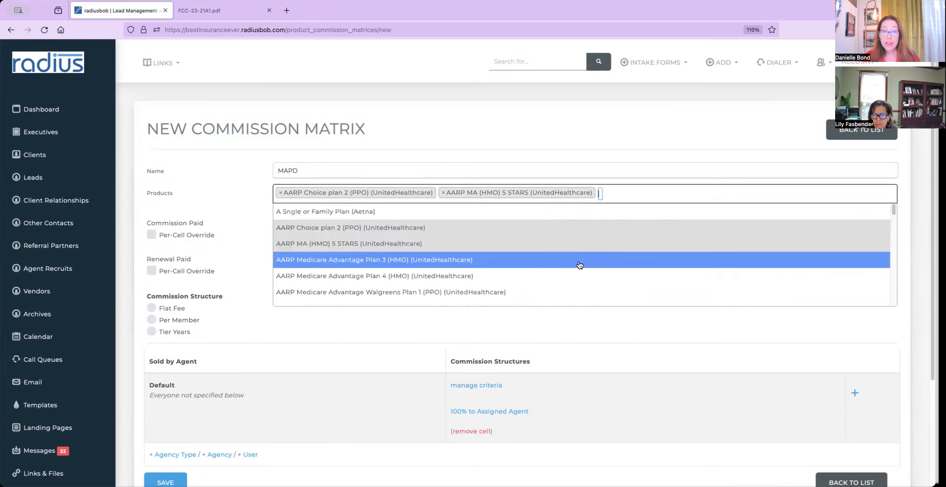
left_click(580, 261)
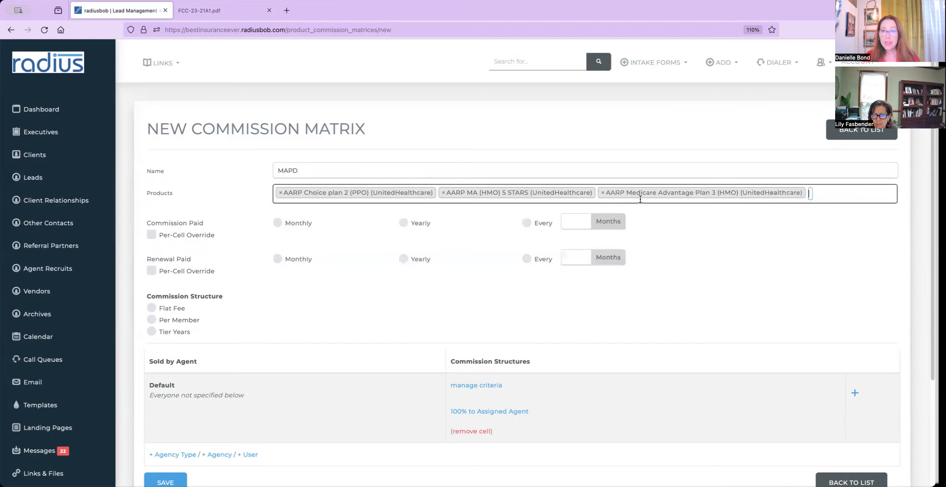
left_click(806, 193)
left_click_drag(895, 208, 881, 257)
left_click(719, 260)
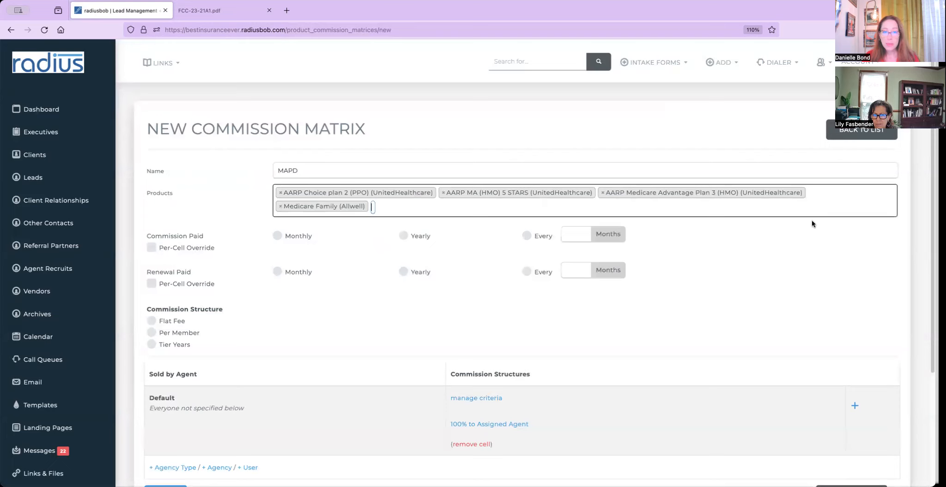
left_click(373, 206)
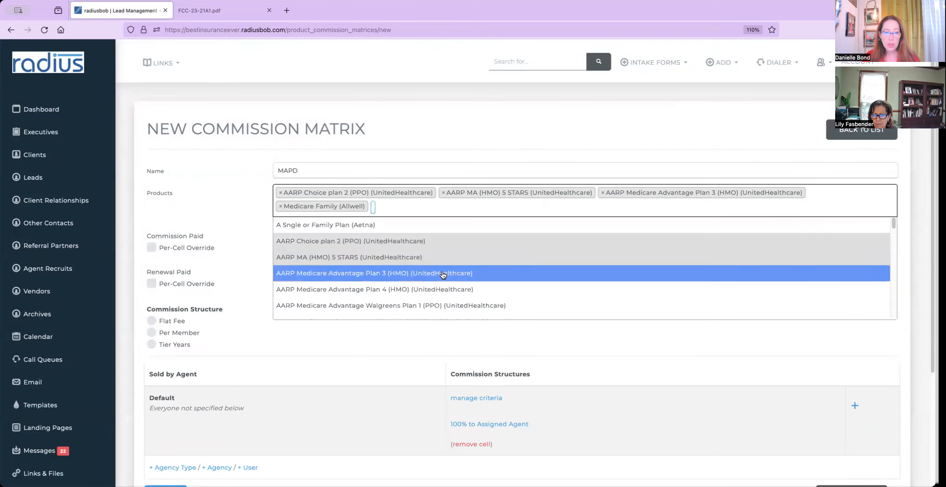
left_click(642, 305)
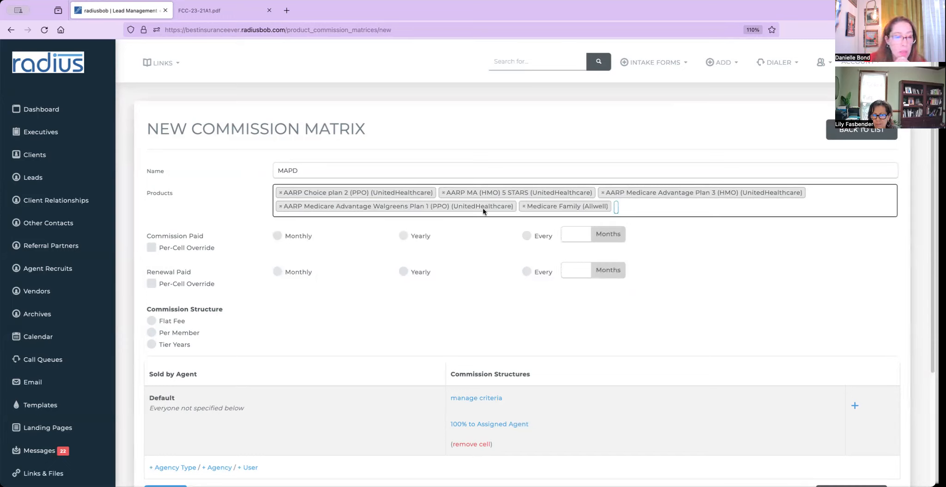
Pay commission and renewals monthly and make the matrix a Flat Fee structure.
left_click(277, 236)
left_click(411, 271)
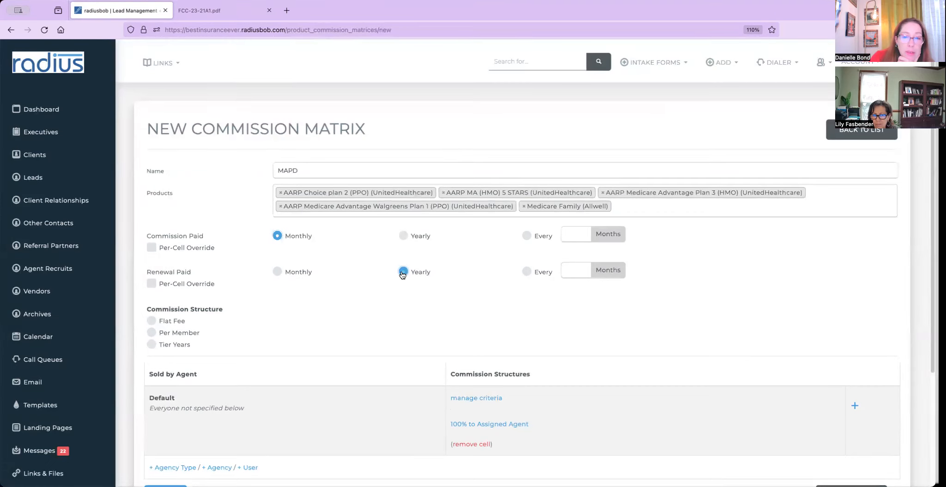
left_click(277, 273)
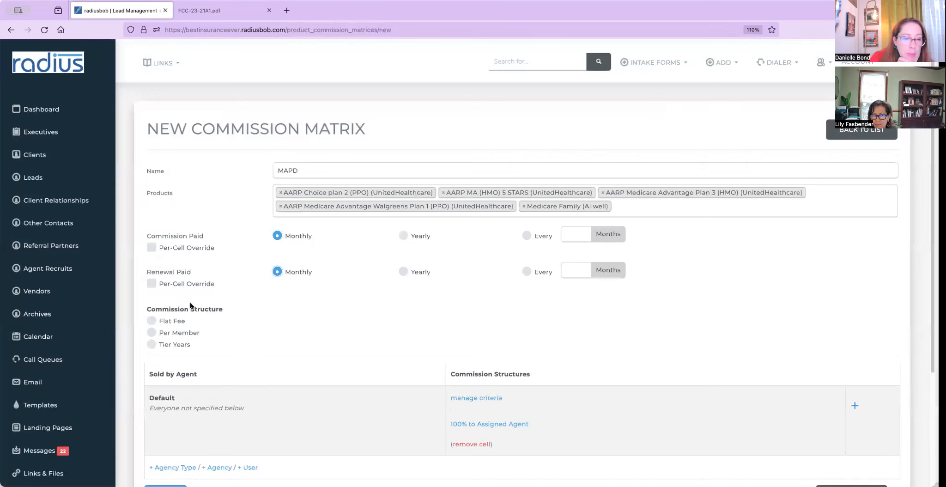
left_click(172, 321)
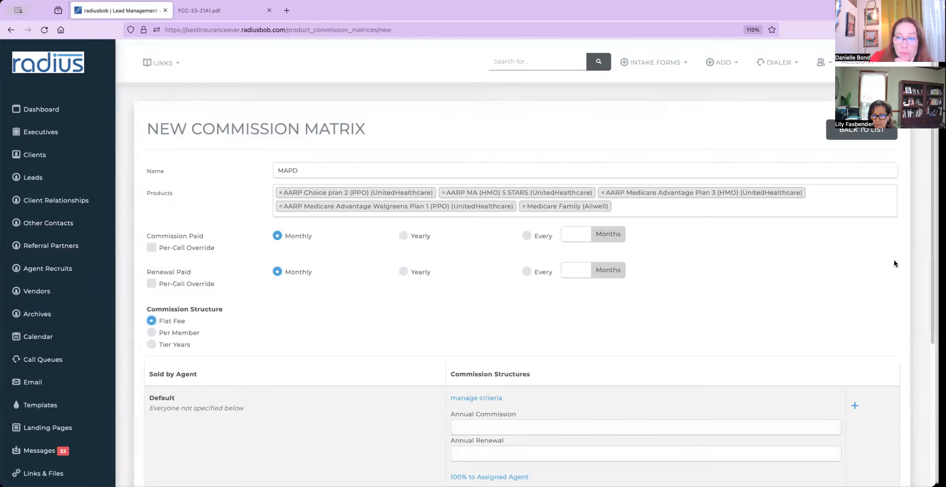
scroll(901, 300, "down", 3)
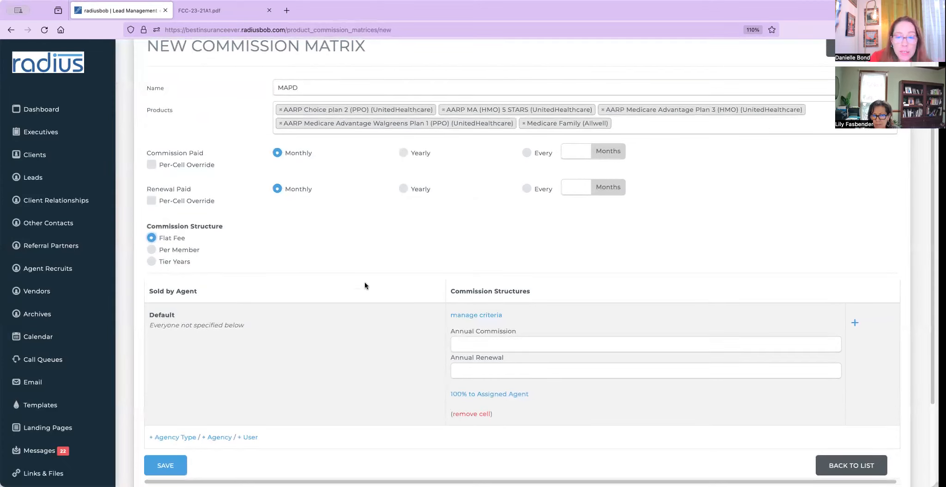
Add an effective-date criterion from 1/01/2024 to 12/31/2024 to the default cell.
left_click(490, 315)
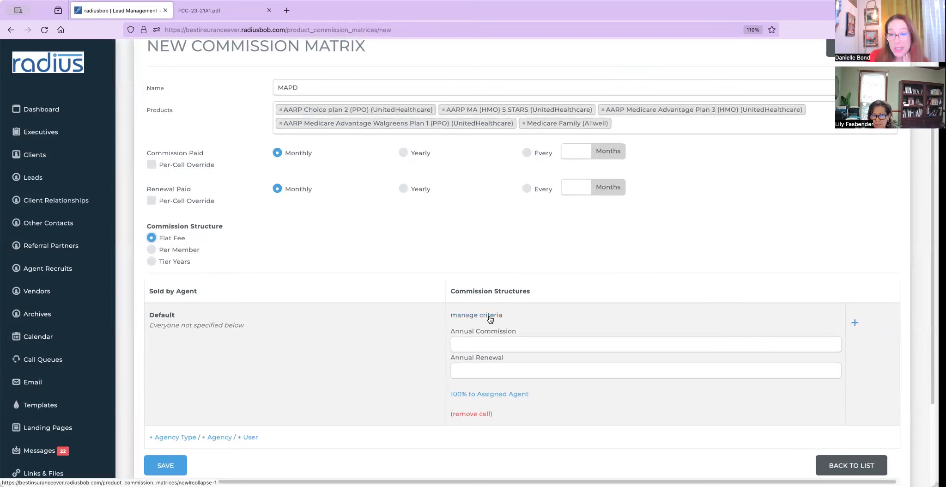
left_click(481, 344)
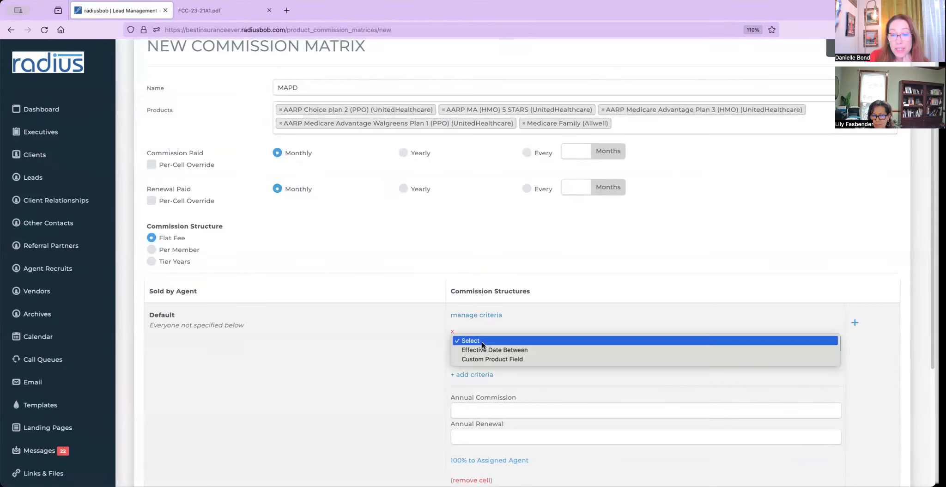
left_click(485, 350)
left_click(477, 361)
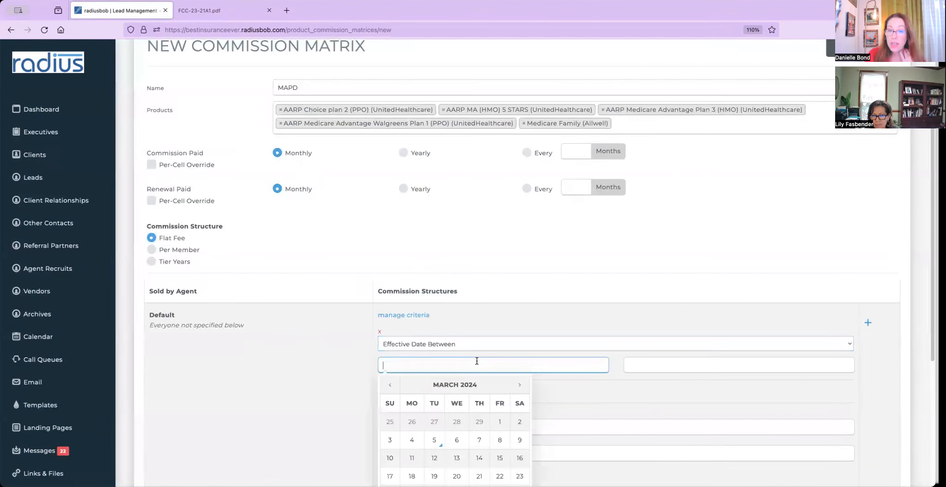
type("1/01/2024")
key("Tab")
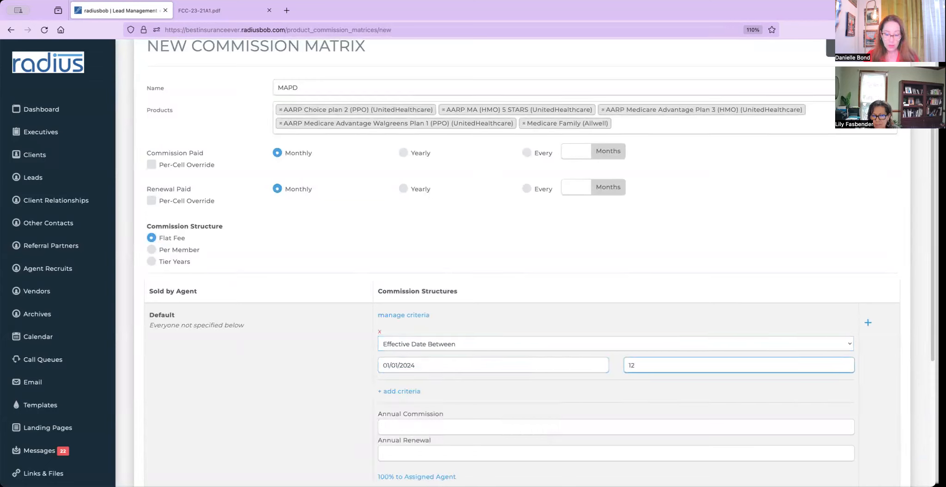
type("12/31/2024")
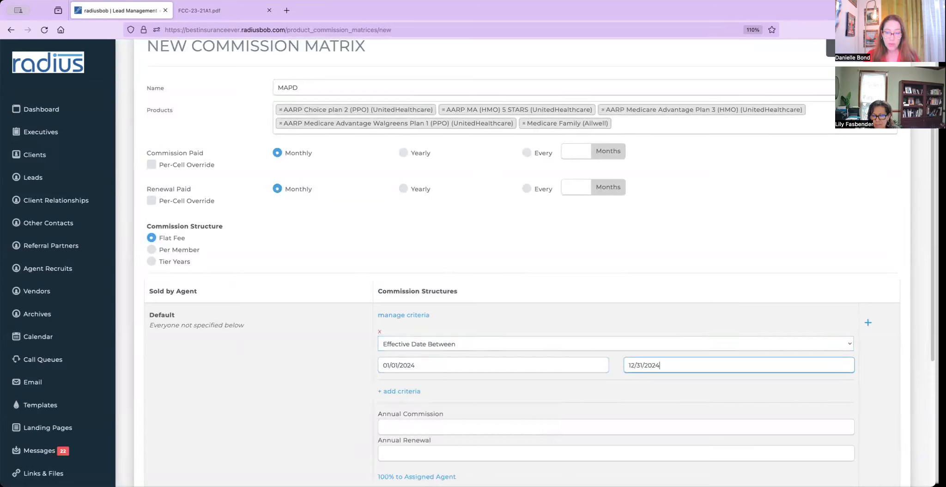
Add a custom product field criterion limiting the cell to Sell Type New To Medicare.
left_click(405, 393)
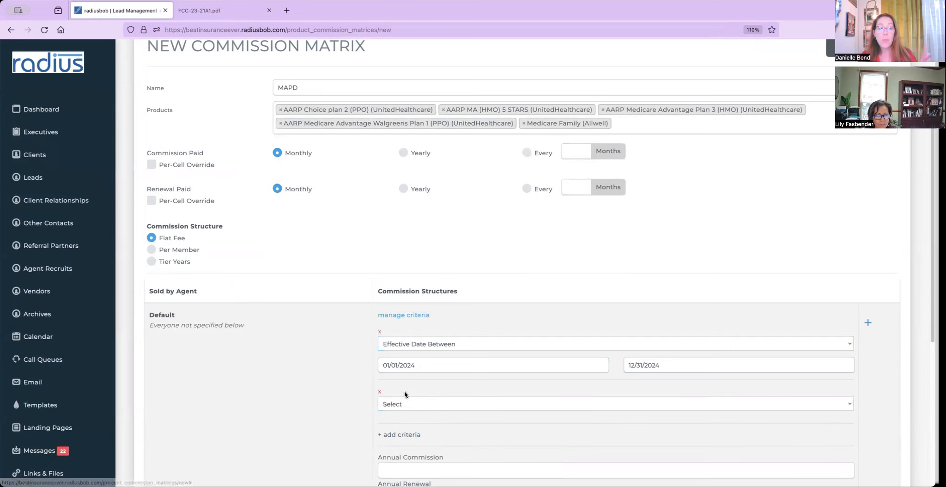
left_click(409, 400)
left_click(429, 419)
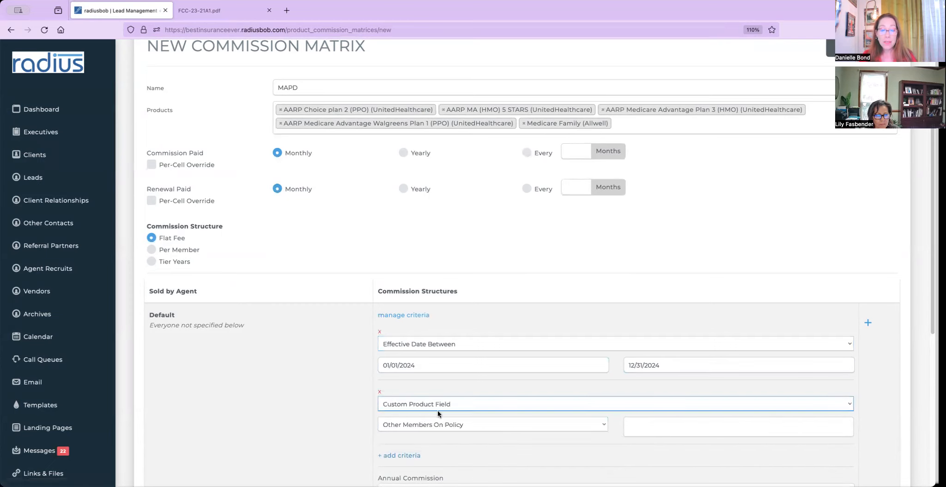
left_click(488, 425)
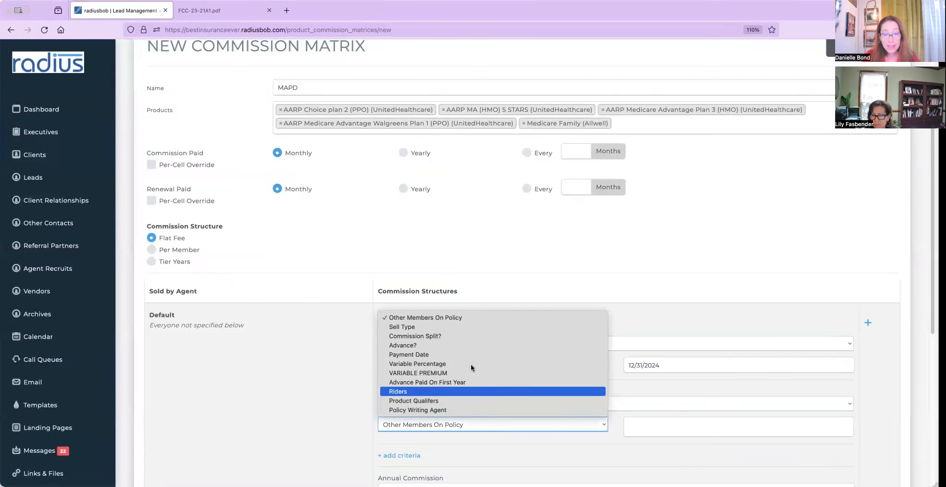
left_click(458, 319)
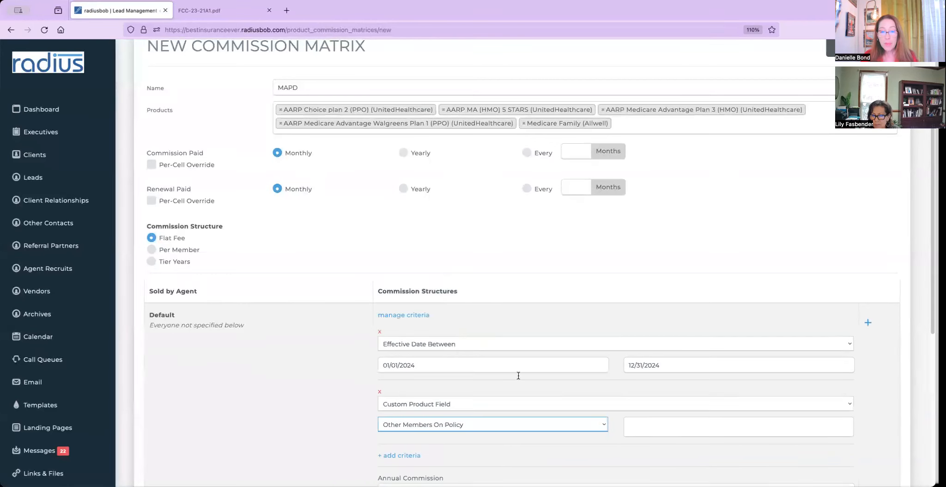
left_click(629, 426)
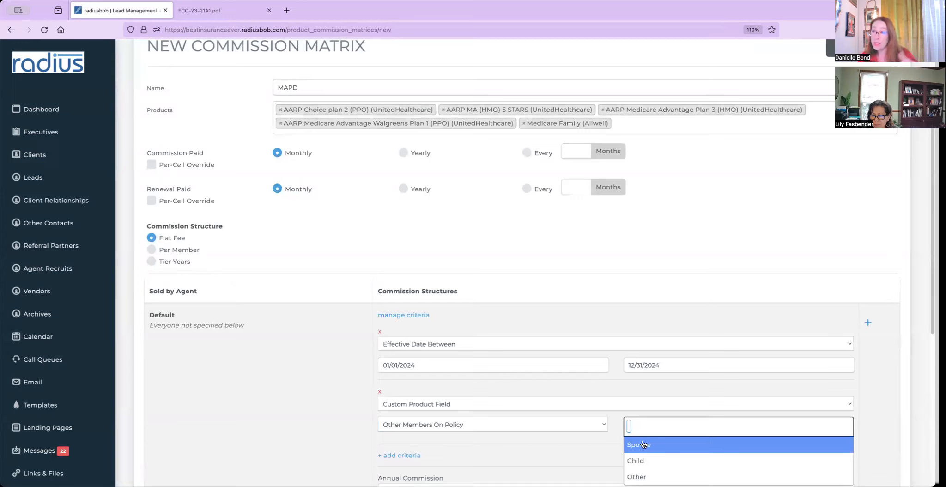
left_click(566, 421)
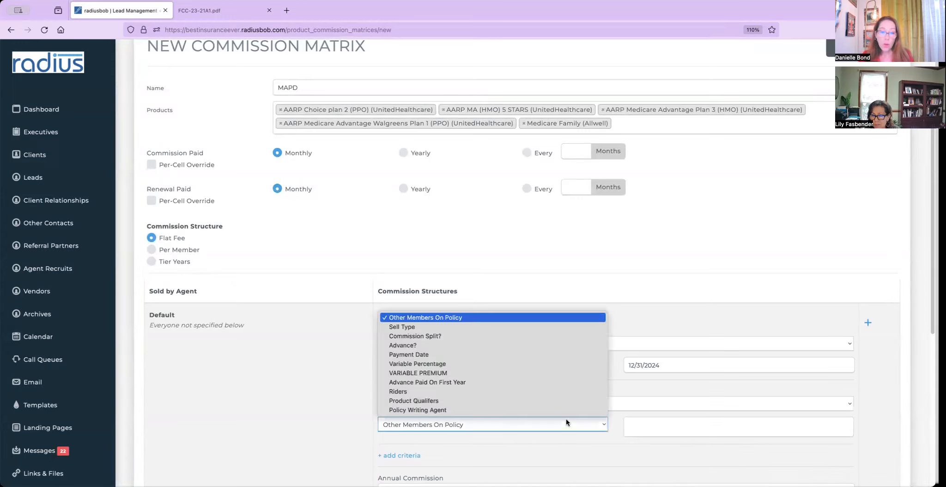
left_click(530, 327)
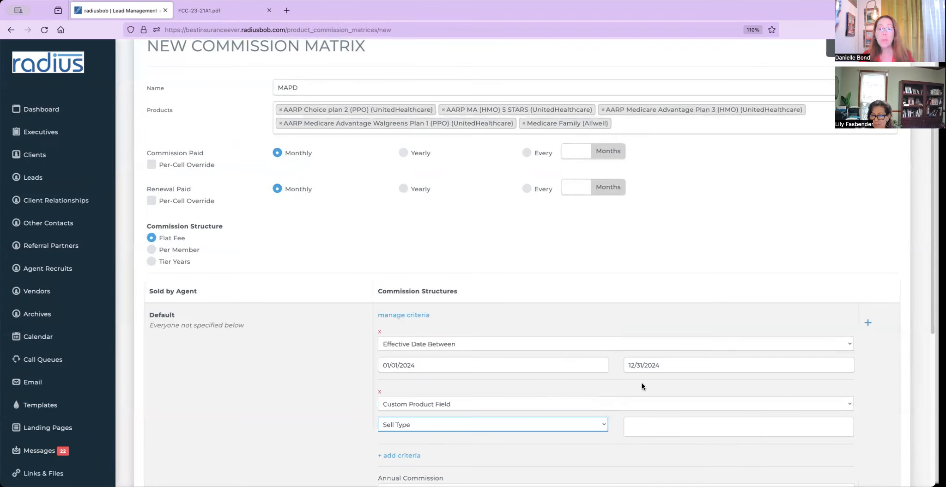
left_click(665, 424)
left_click(661, 446)
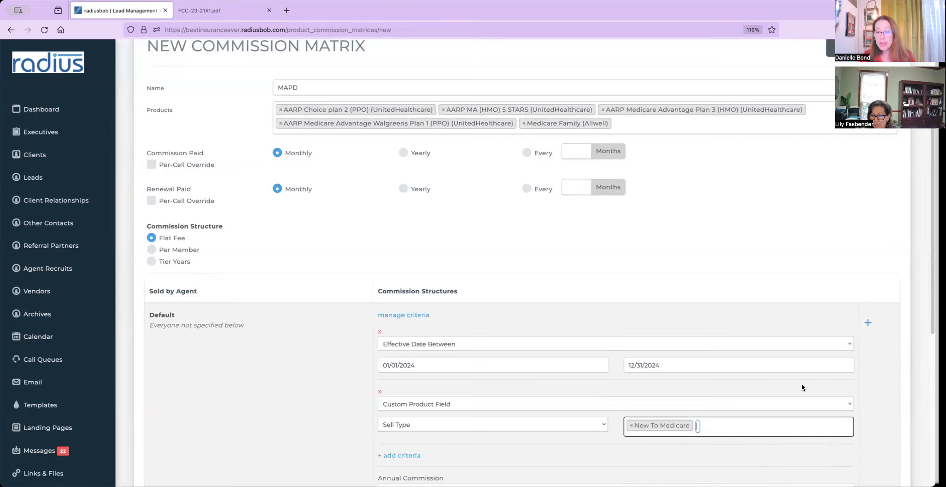
Enter 615 annual commission and 315 annual renewal, then add a second cell.
scroll(923, 344, "down", 1)
scroll(923, 344, "down", 3)
left_click(479, 393)
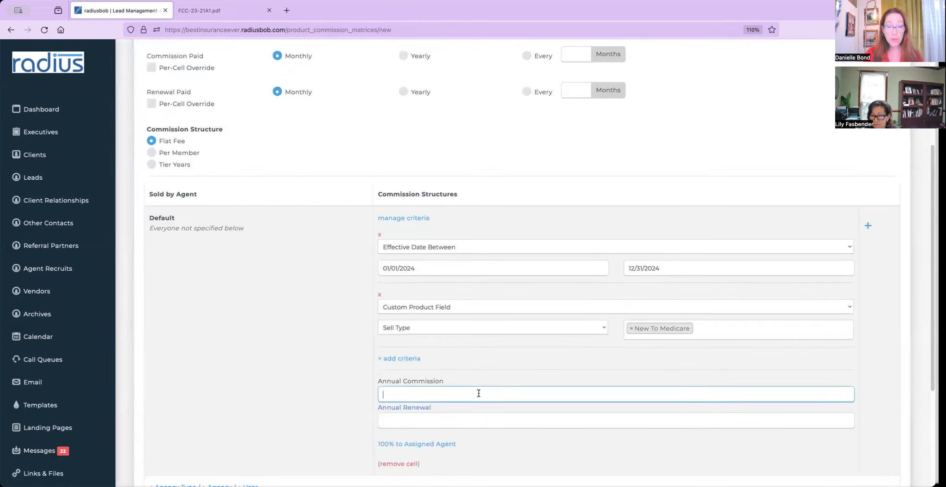
type("615")
left_click(383, 420)
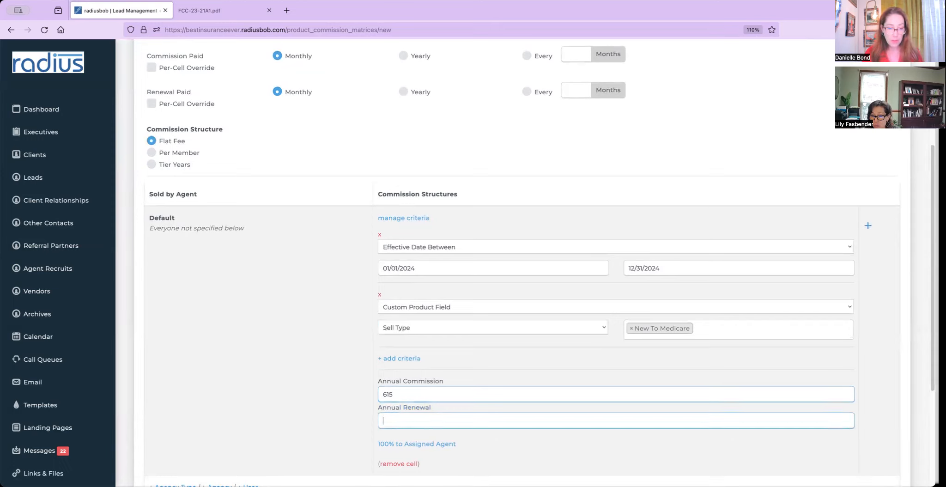
type("315")
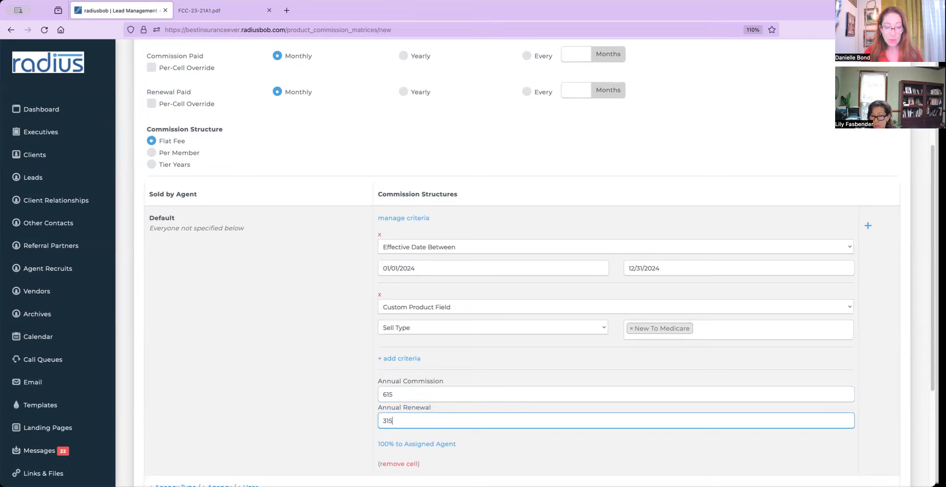
left_click(868, 227)
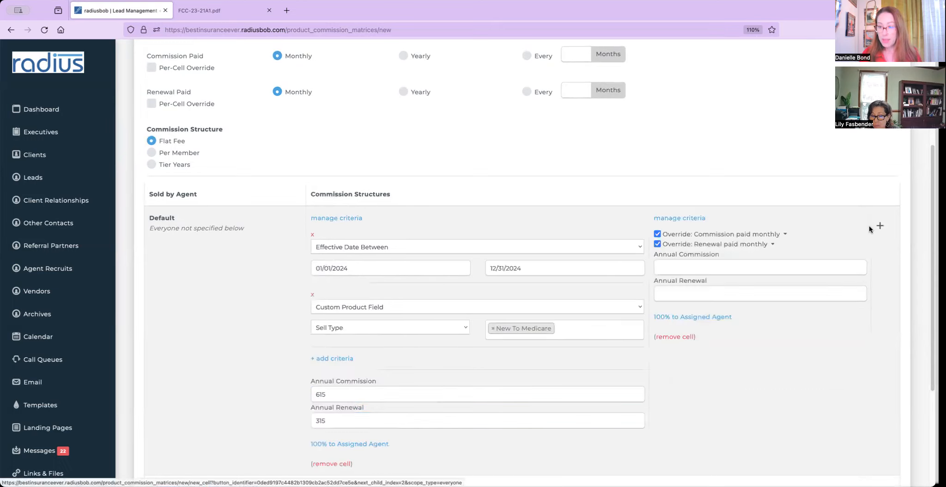
Give the new cell an effective-date criterion from 1/01/2024 to 12/31/2024.
left_click(693, 222)
left_click(684, 234)
left_click(689, 248)
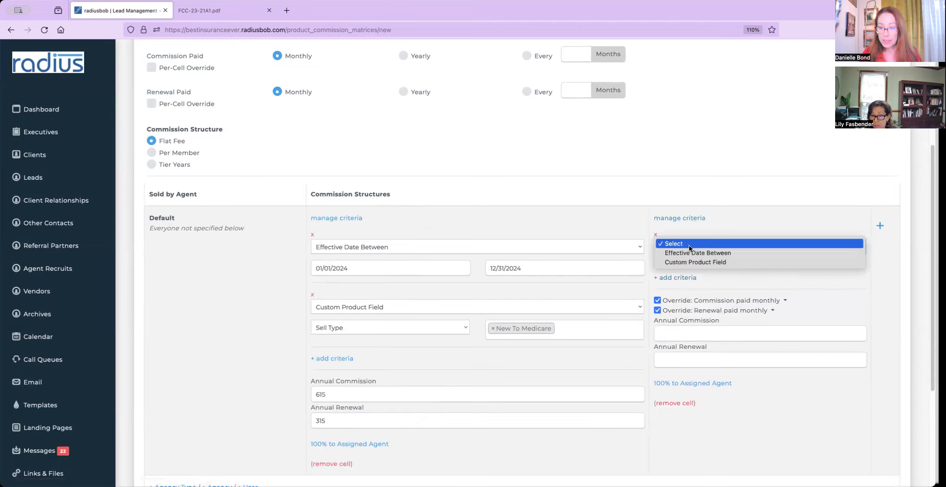
left_click(695, 253)
left_click(684, 270)
type("1/01/2024")
key("Tab")
type("12/31/2024")
Add a Sell Type criterion covering Agent of Record Change and Plan Switch sales.
left_click(623, 298)
left_click(623, 303)
left_click(619, 321)
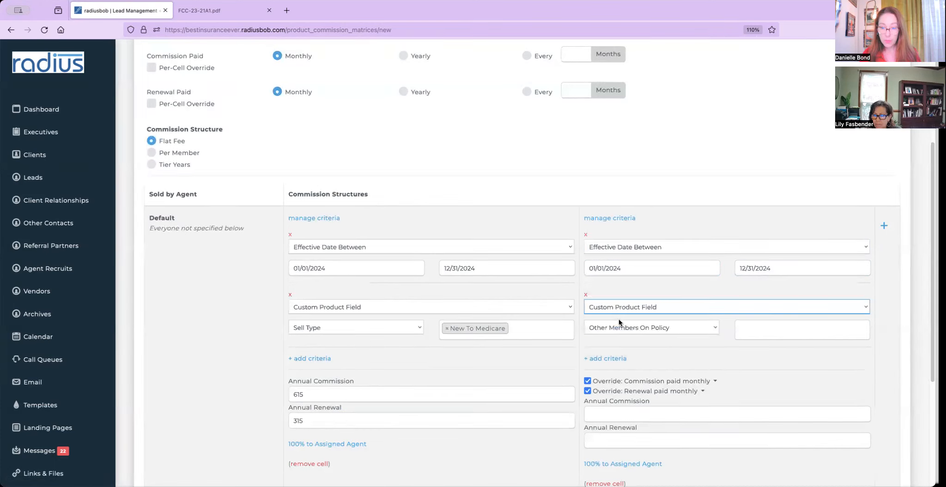
left_click(668, 327)
left_click(664, 334)
left_click(761, 324)
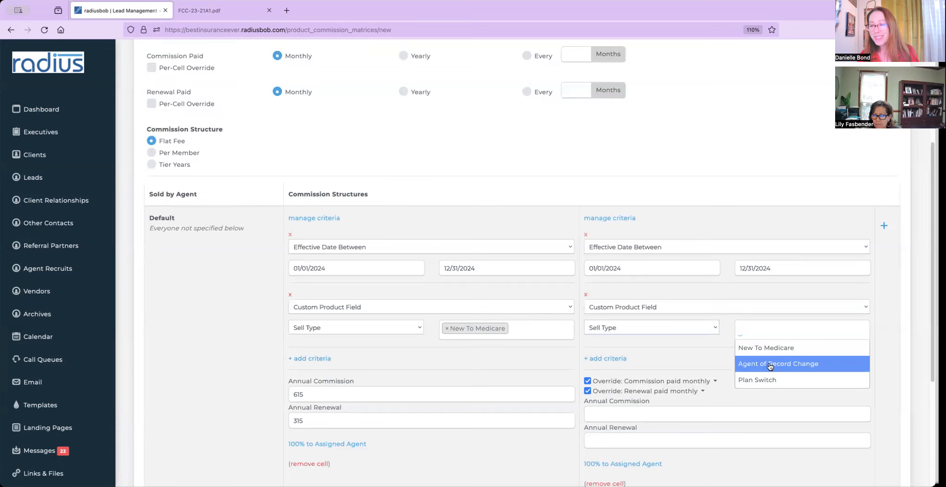
left_click(770, 366)
left_click(826, 328)
left_click(775, 379)
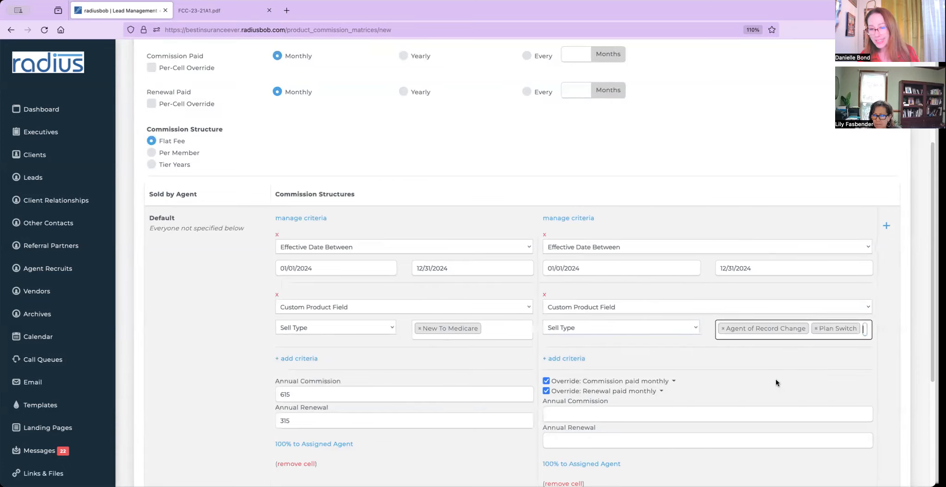
left_click(575, 358)
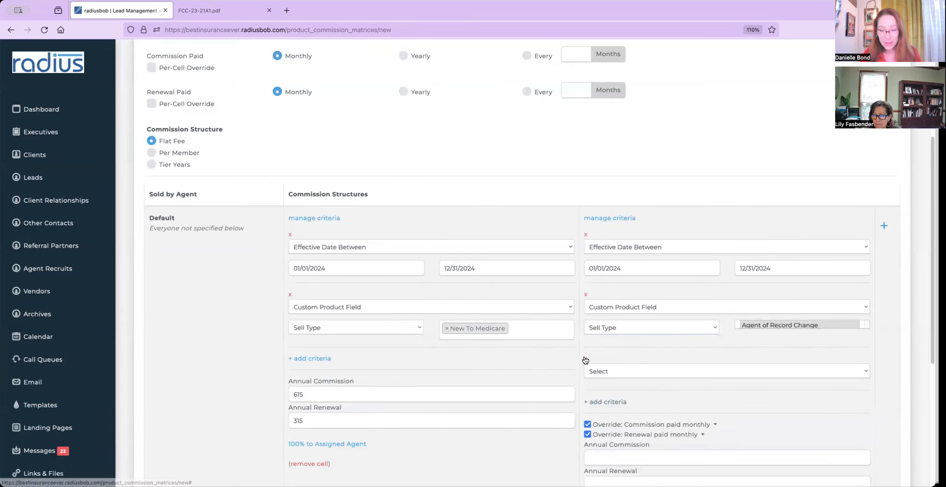
left_click(585, 359)
Enter 315 annual commission and 314 renewal for the second cell, then open the first cell's splits.
left_click(616, 412)
type("315")
key("Tab")
type("314")
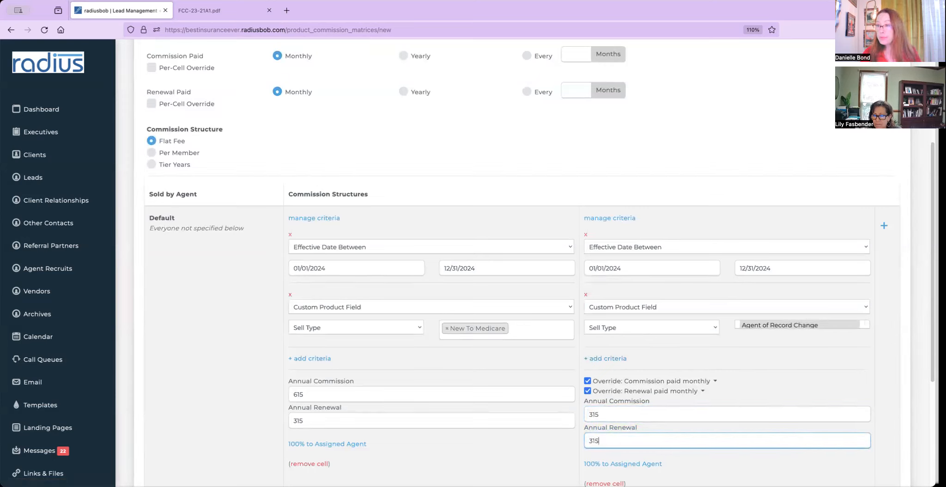
scroll(921, 369, "down", 4)
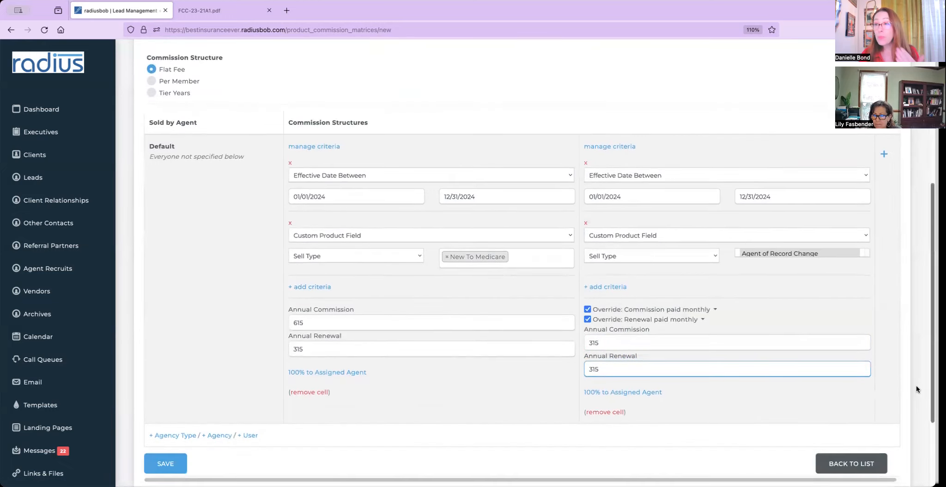
left_click(340, 358)
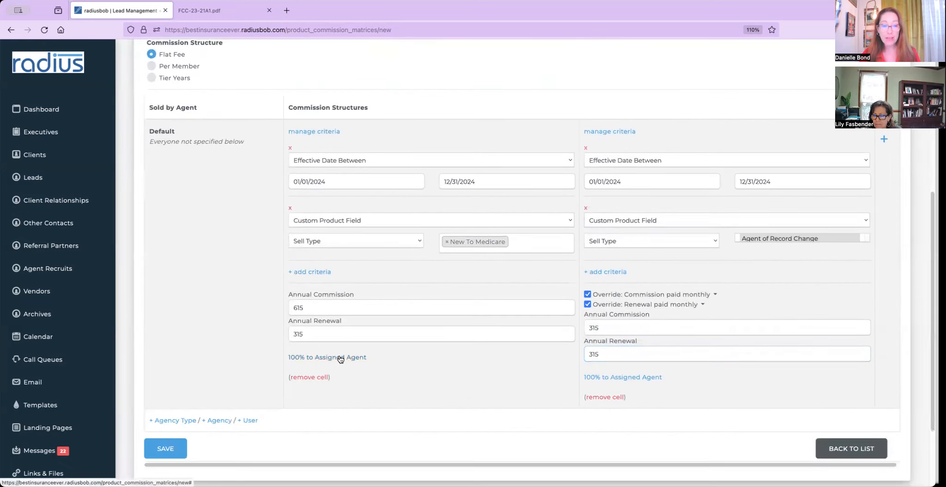
Add the Assigned Agent to the split at 80% first year and 30% renewal.
left_click(92, 293)
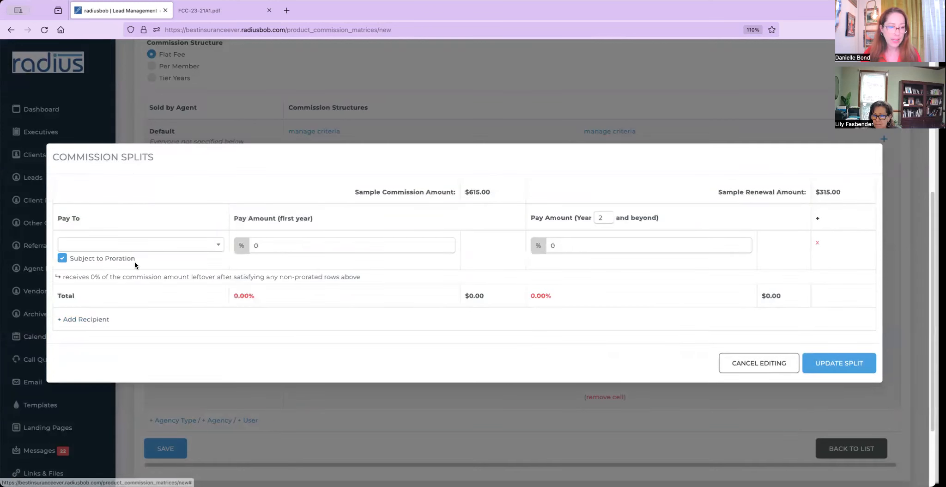
left_click(135, 249)
left_click(129, 293)
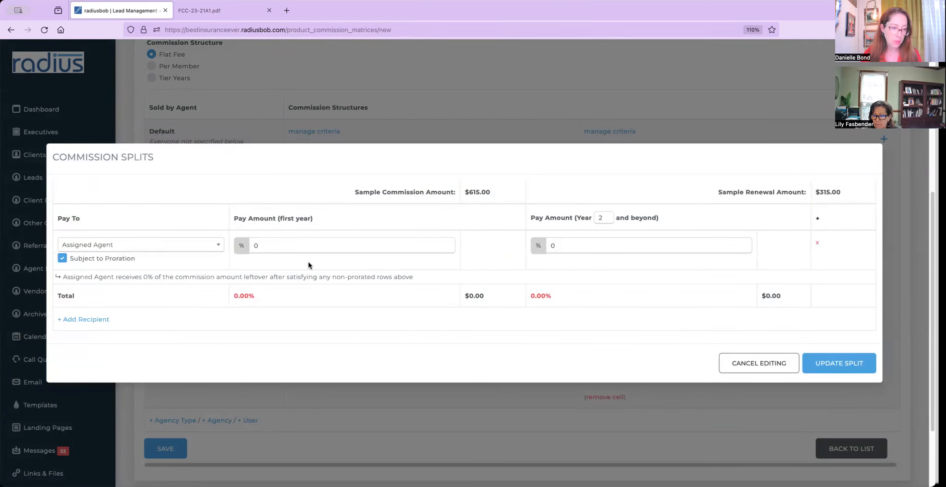
left_click(309, 253)
type("80")
key("Tab")
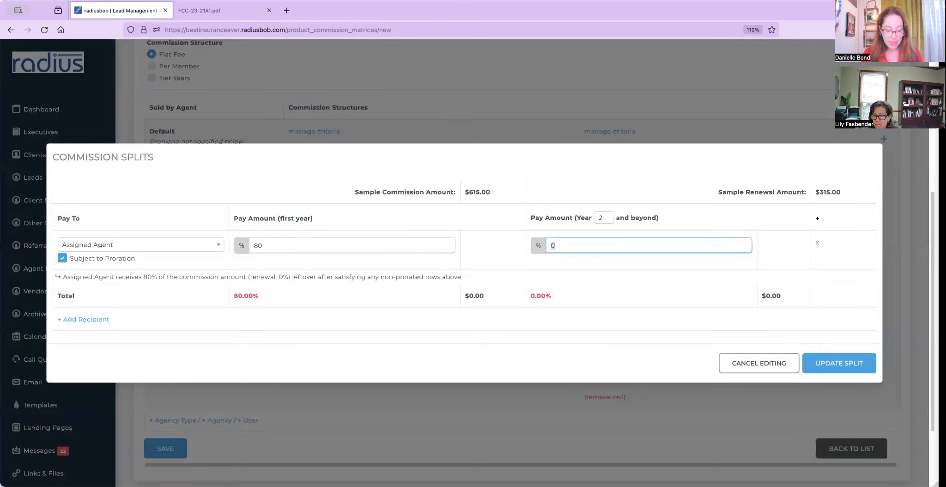
type("30")
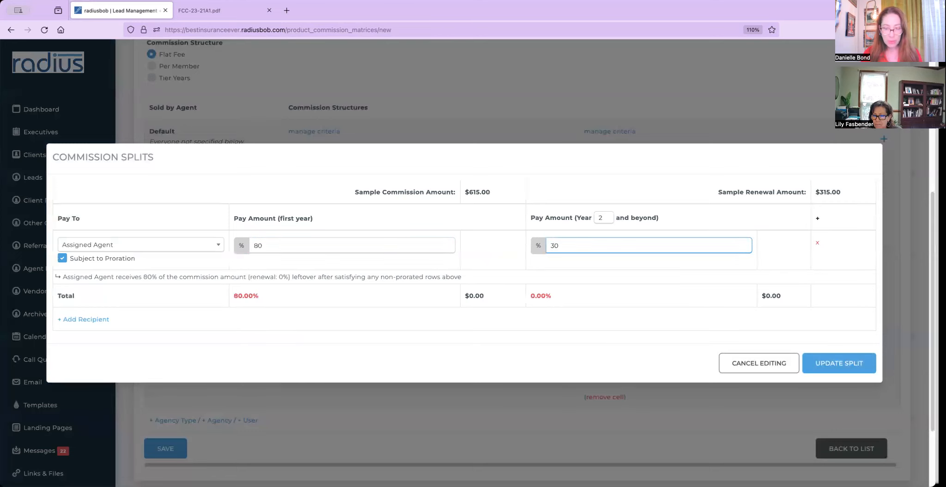
Add the Assigned Agent's Upline Agency at 20% first year and 70% renewal, and update the split.
left_click(86, 318)
left_click(104, 271)
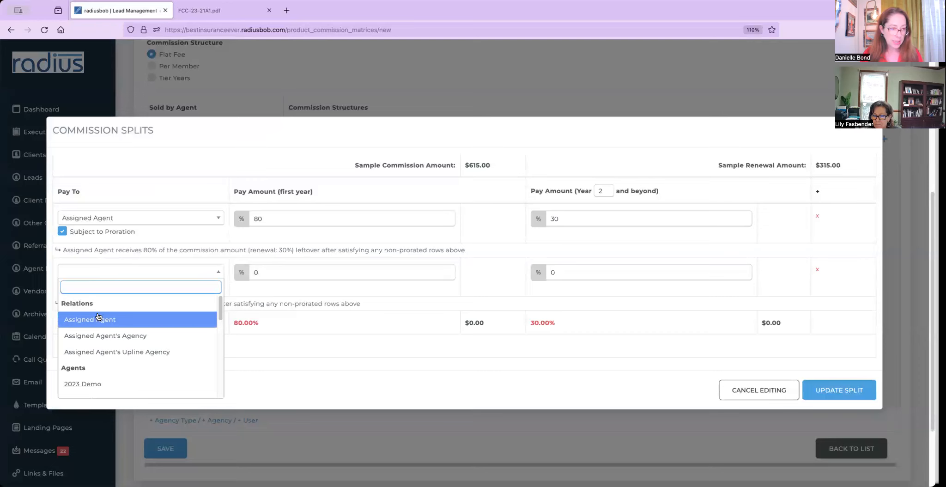
left_click(117, 351)
key("Tab")
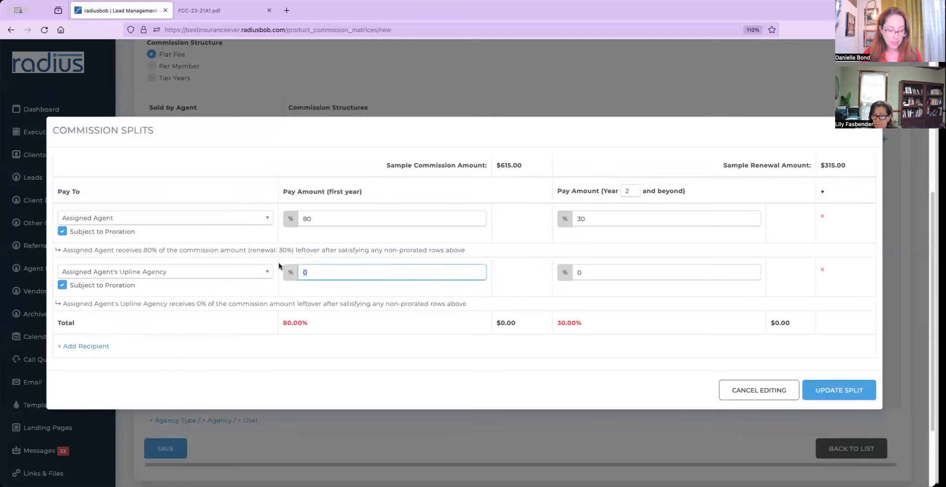
type("20")
key("Tab")
type("70")
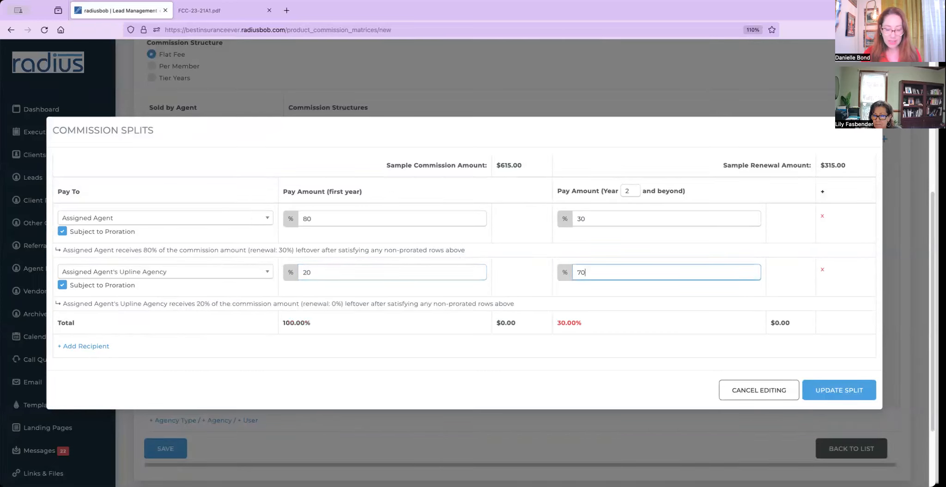
left_click(400, 392)
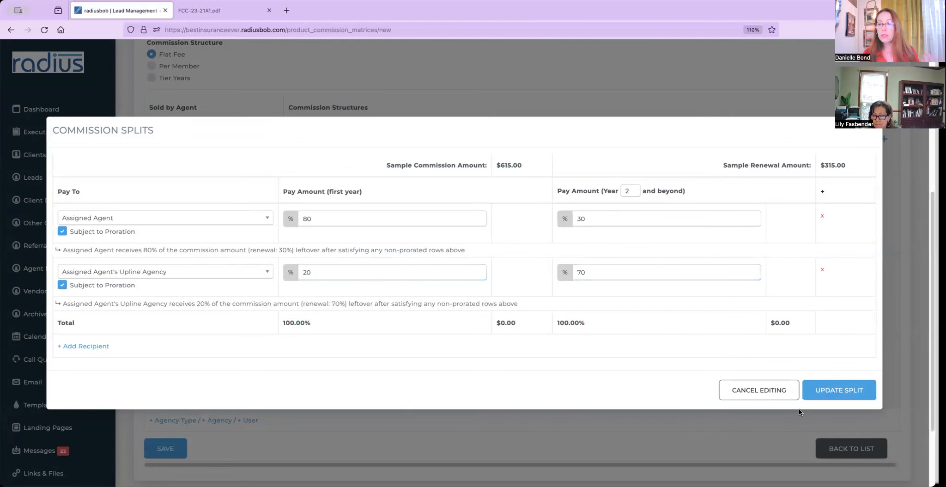
left_click(831, 389)
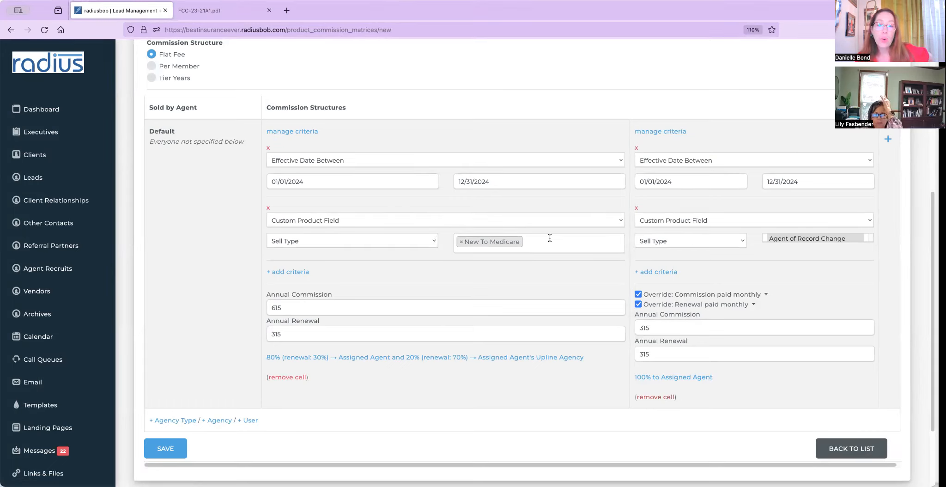
Show the custom product field choices in the first cell's Sell Type criterion dropdown.
left_click(380, 236)
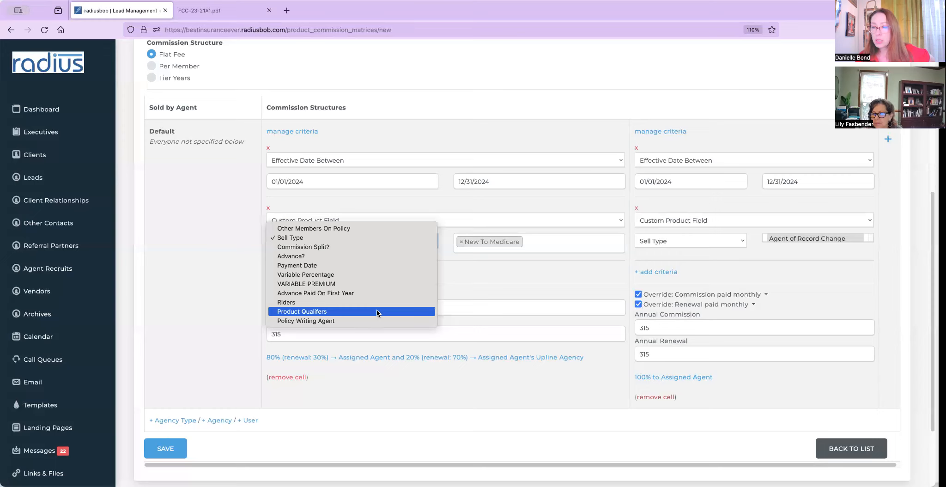
key("Up")
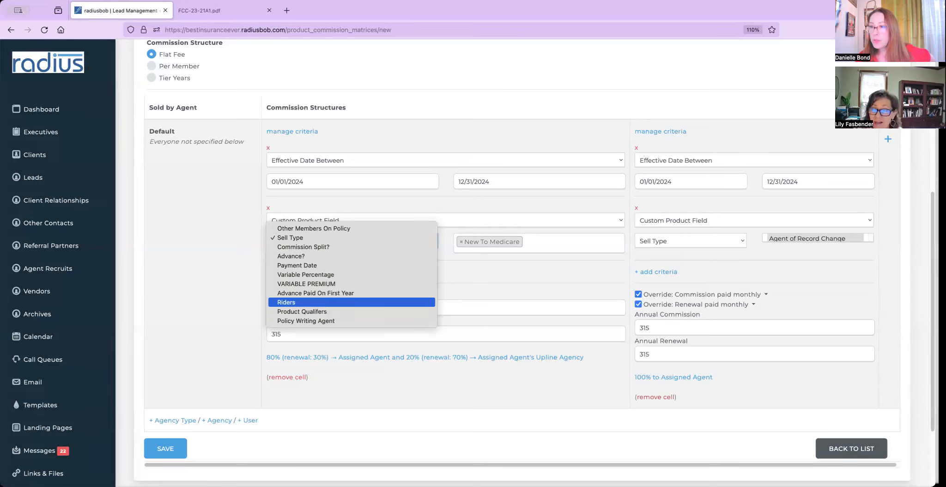